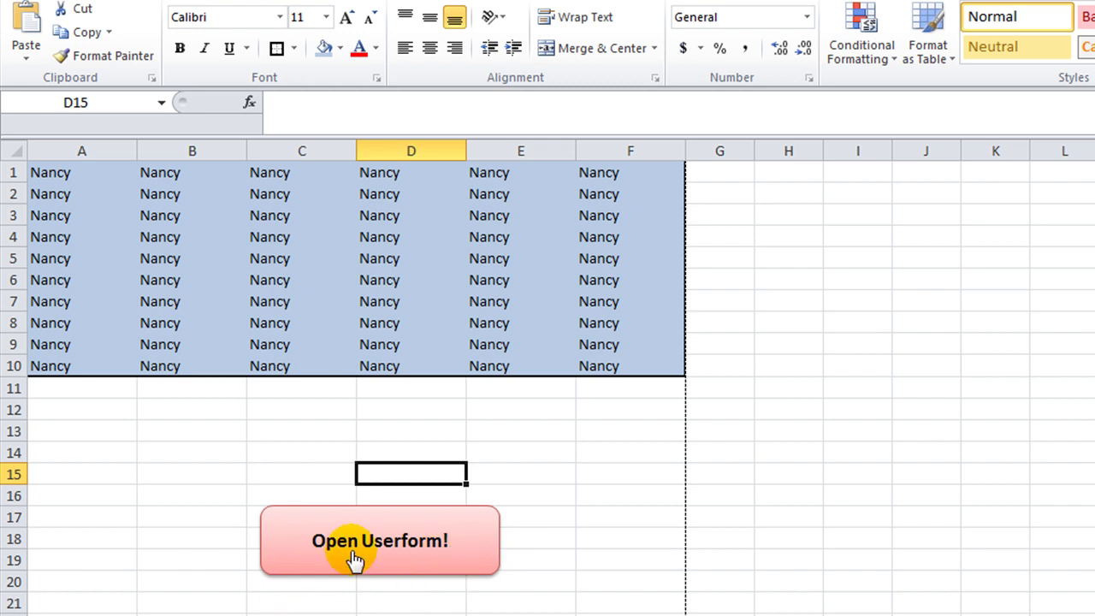
Pick the Rounded Rectangle shape from the Insert tab's Shapes gallery.
click(152, 2)
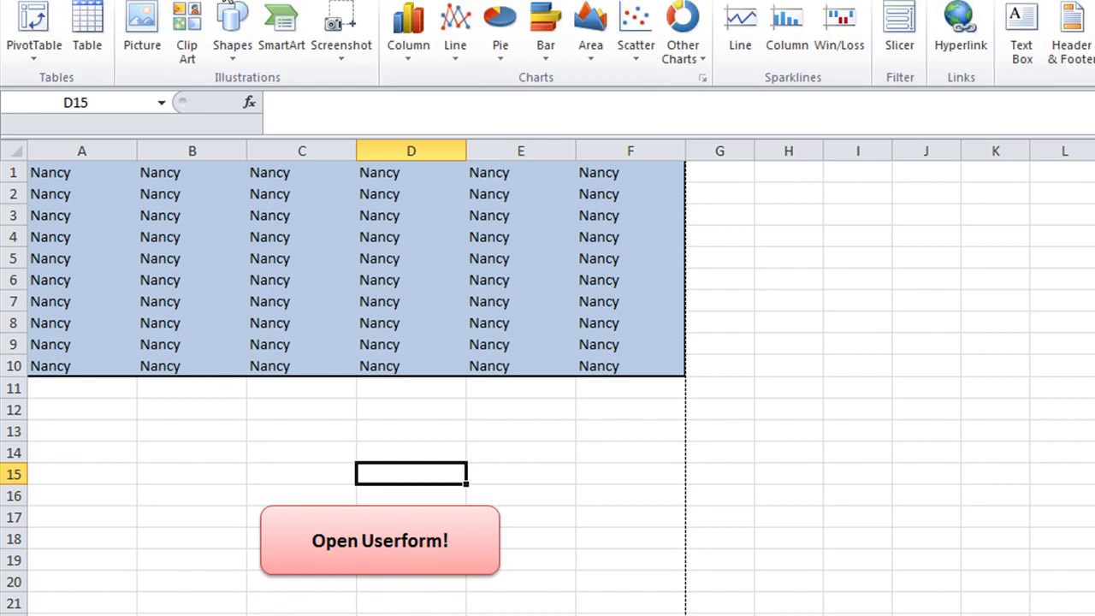
click(237, 28)
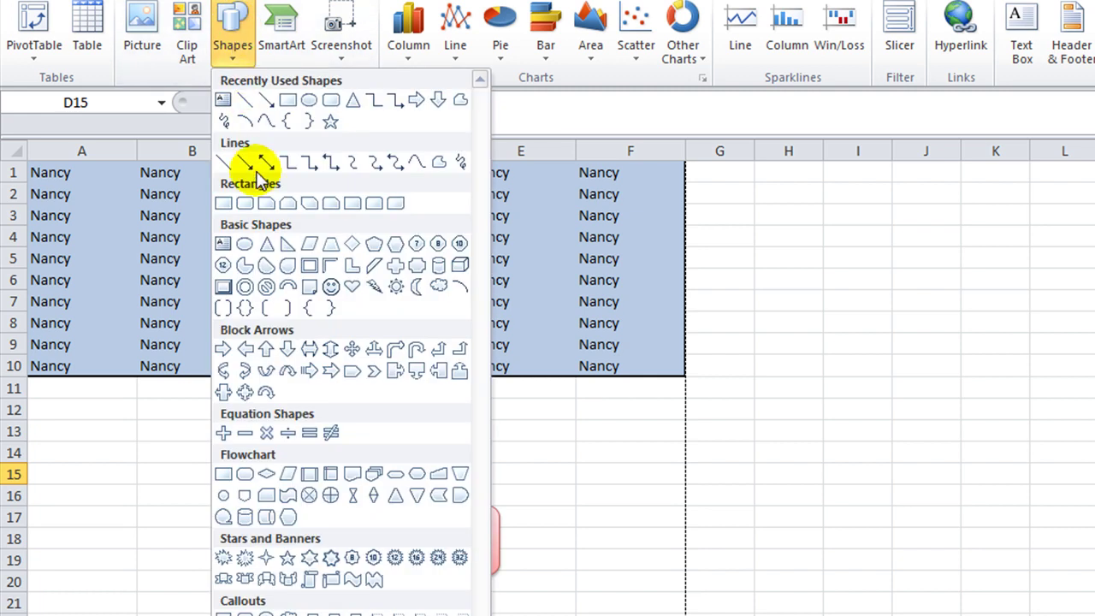
click(265, 207)
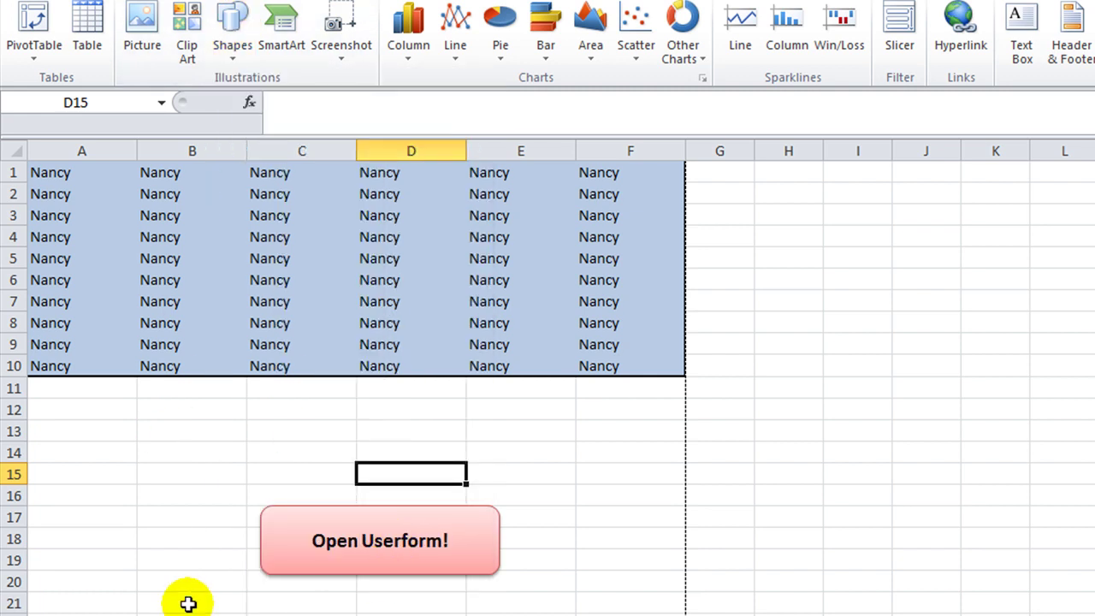
Open the userform, move it aside, and fill A1:F10 with a typed first name.
click(331, 553)
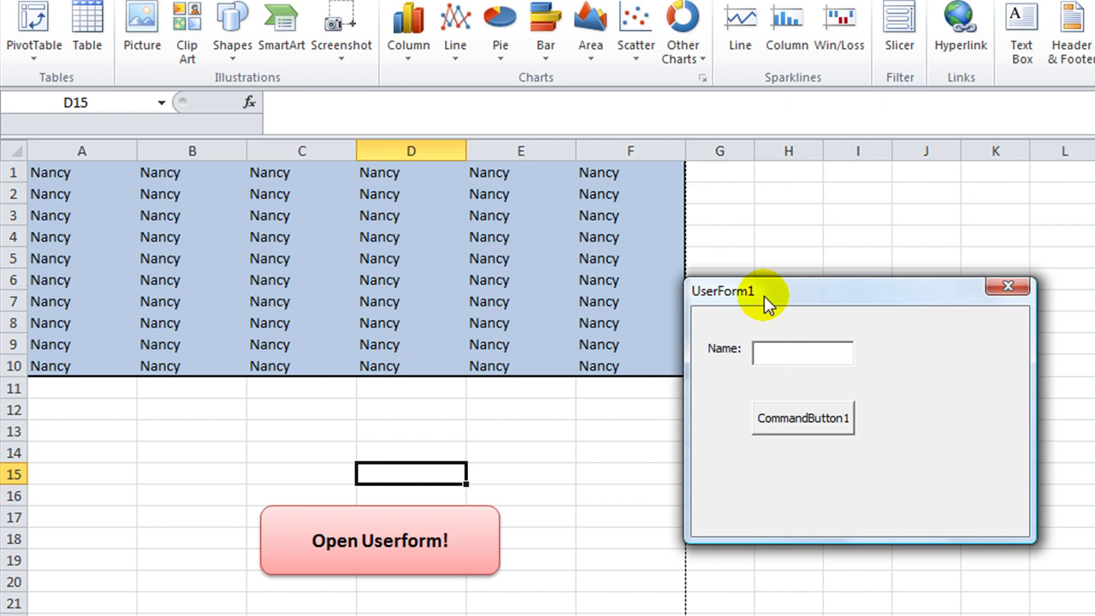
drag(765, 295, 612, 409)
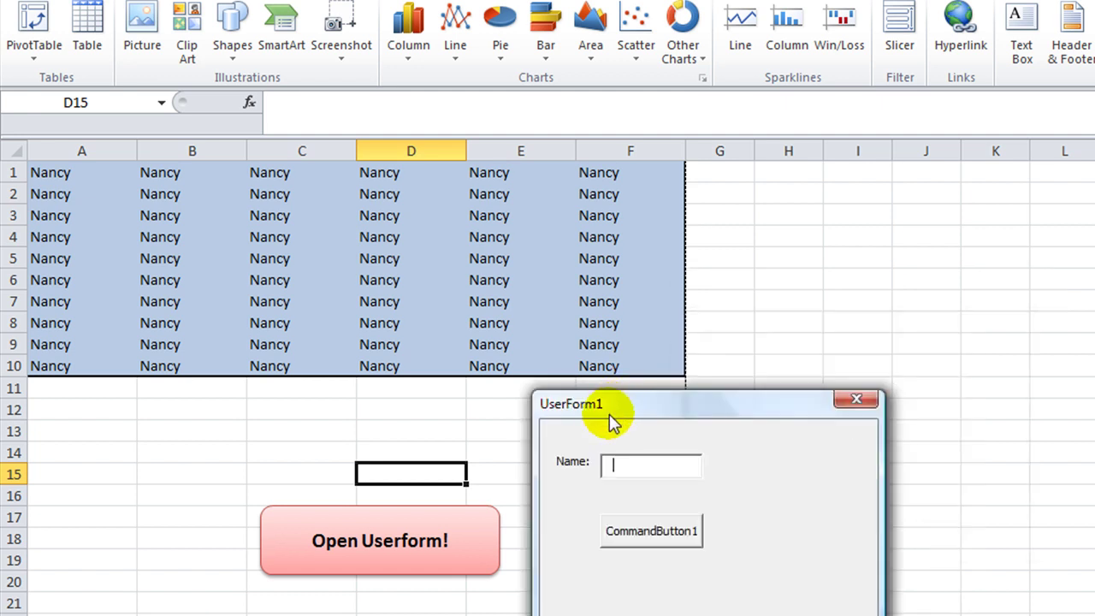
click(638, 468)
text(Daneils)
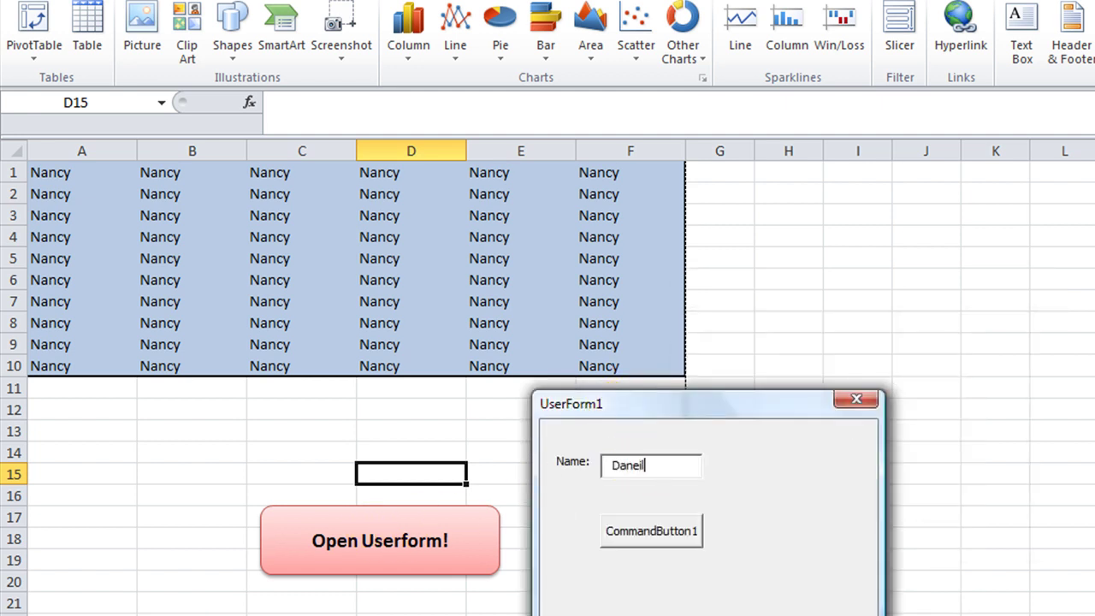
key(BackSpace)
key(BackSpace)
key(BackSpace)
key(BackSpace)
text(iel)
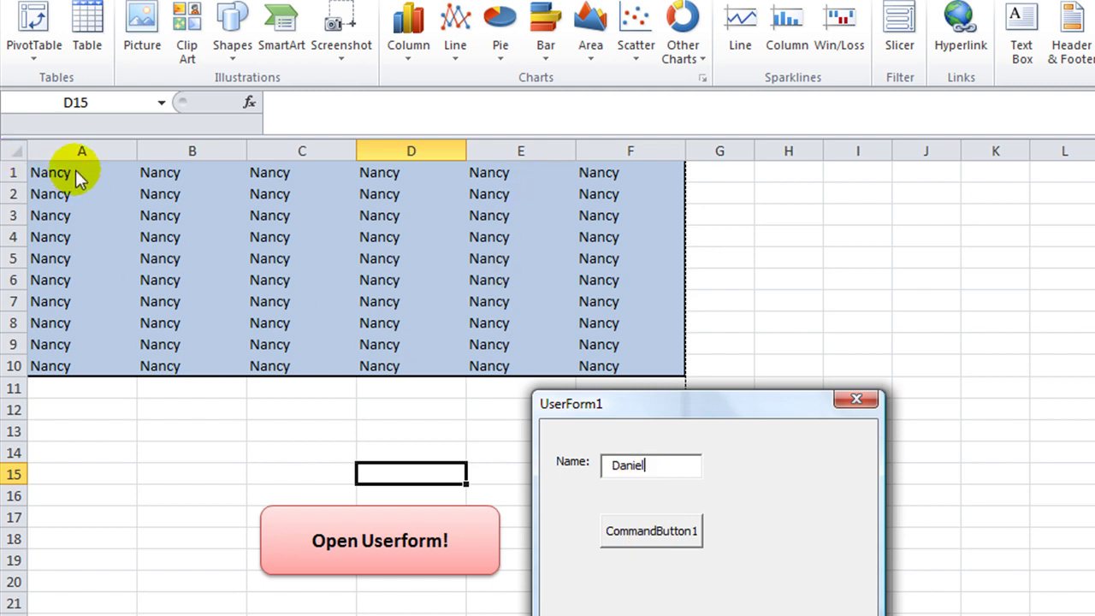
click(661, 534)
Refill A1:F10 with 'laskjdf' through the form, then close the userform.
click(628, 525)
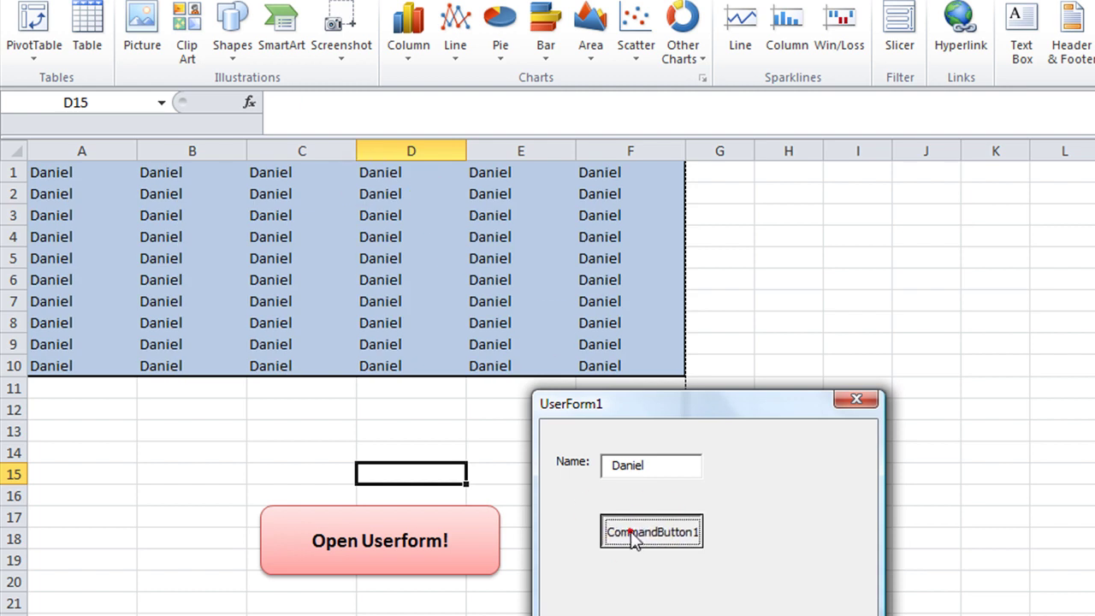
click(660, 463)
double_click(609, 462)
text(laskjdf)
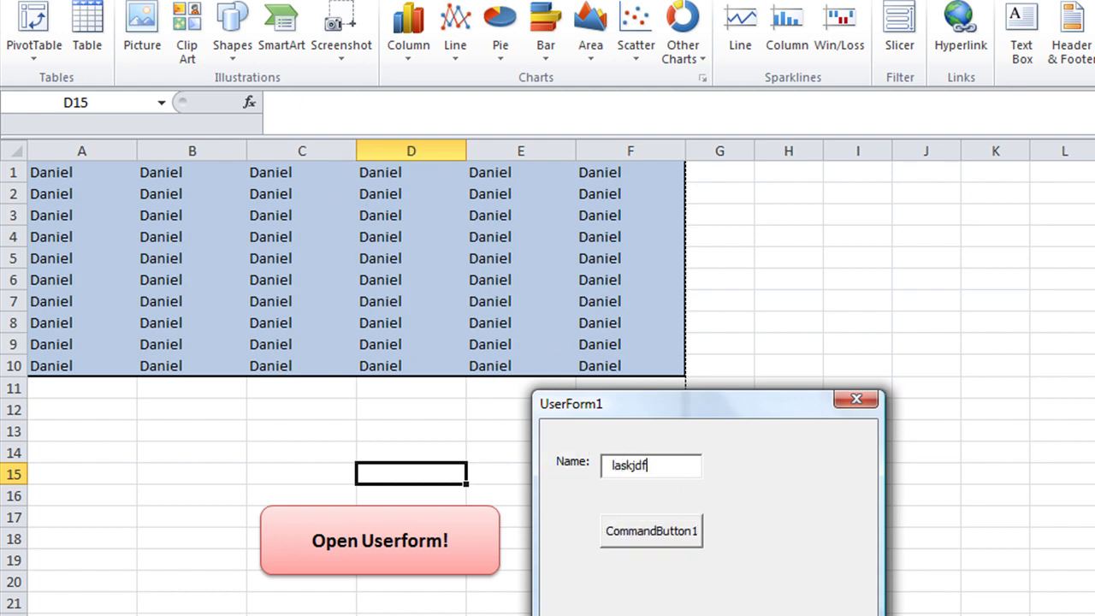
key(Tab)
key(Return)
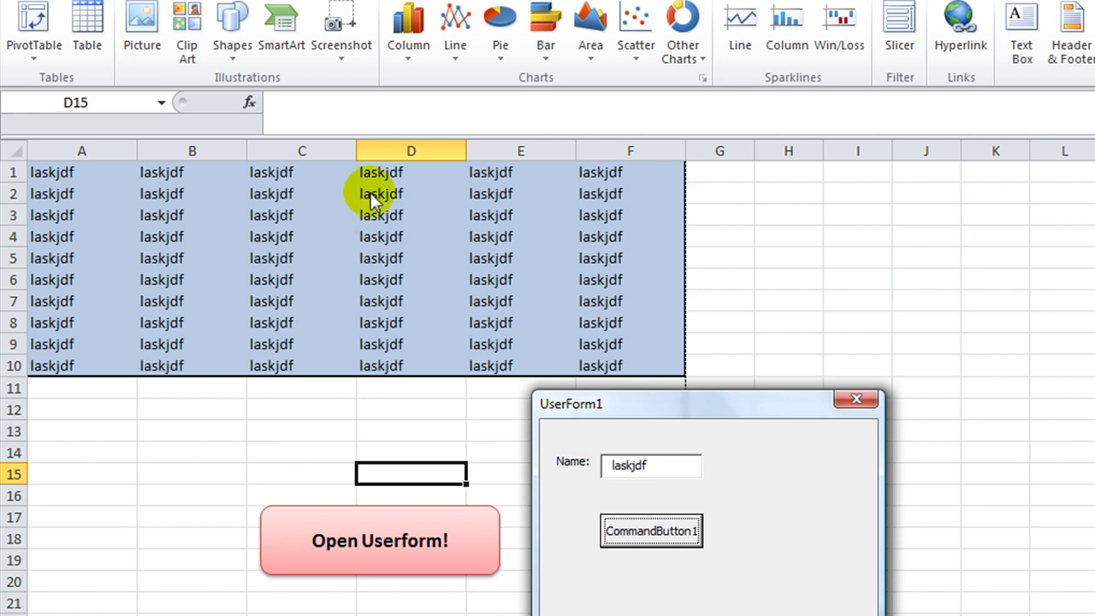
click(856, 399)
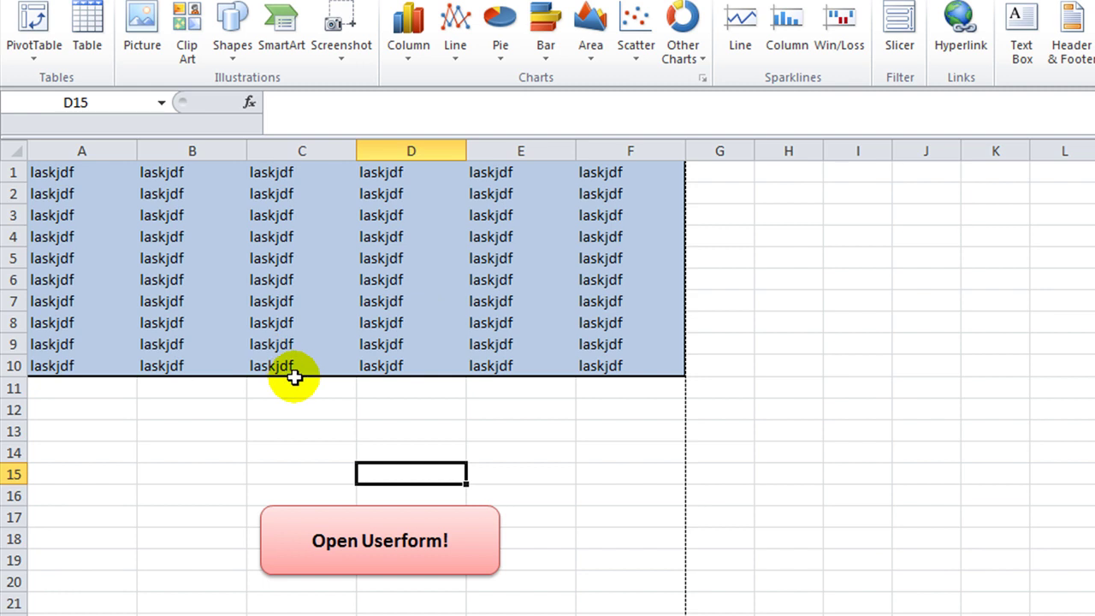
Open CommandButton1's Click code in the VBA Editor, reviewing Sheet1, a1:f10 and tbName references.
key(alt+F11)
double_click(499, 426)
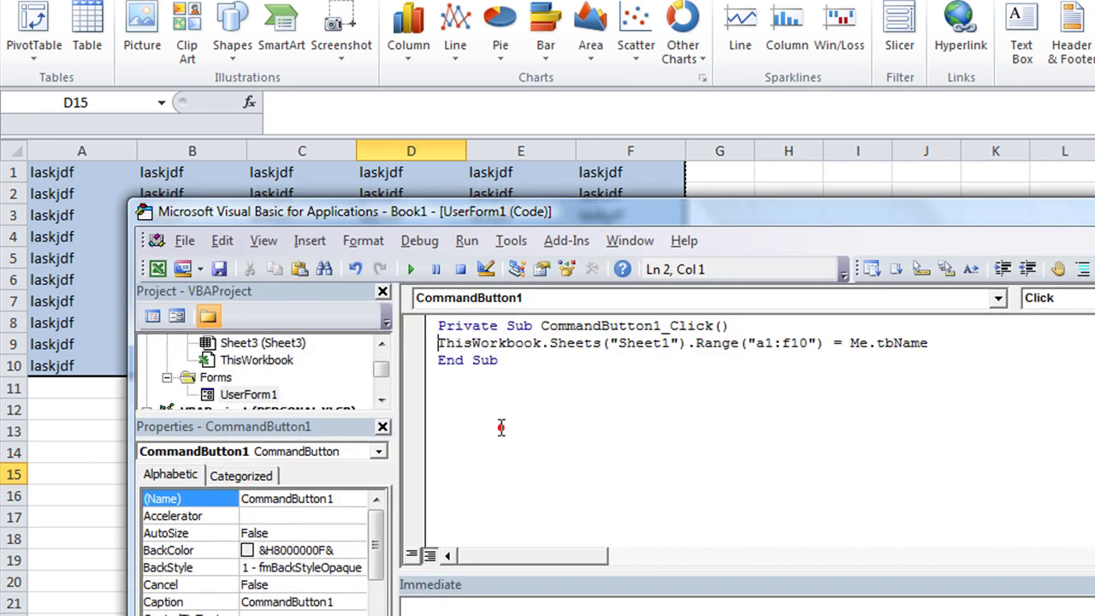
double_click(627, 343)
drag(761, 343, 939, 342)
click(806, 360)
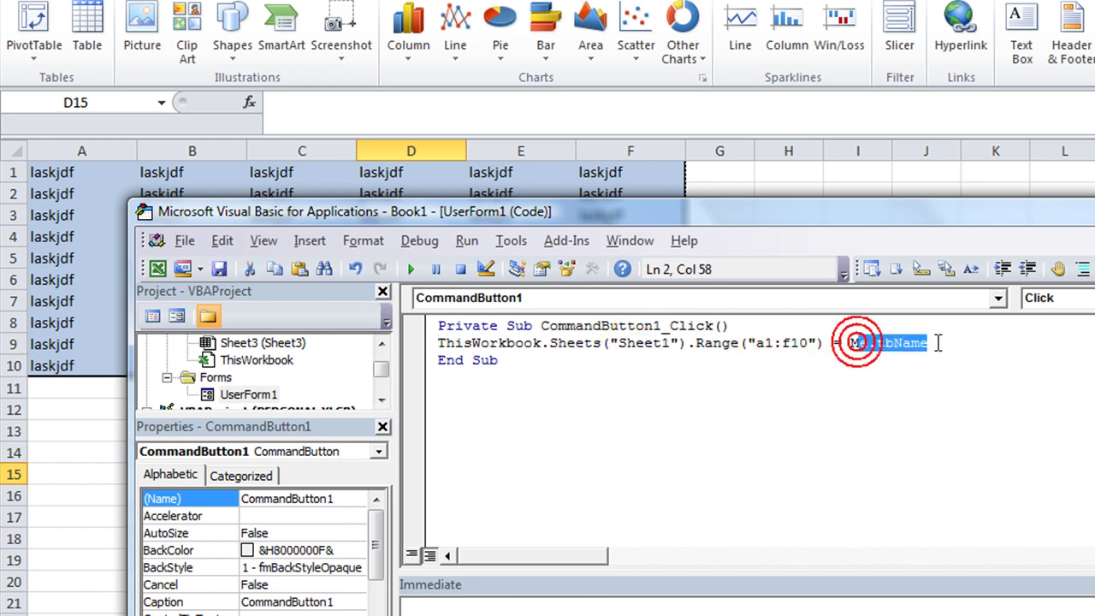
double_click(893, 343)
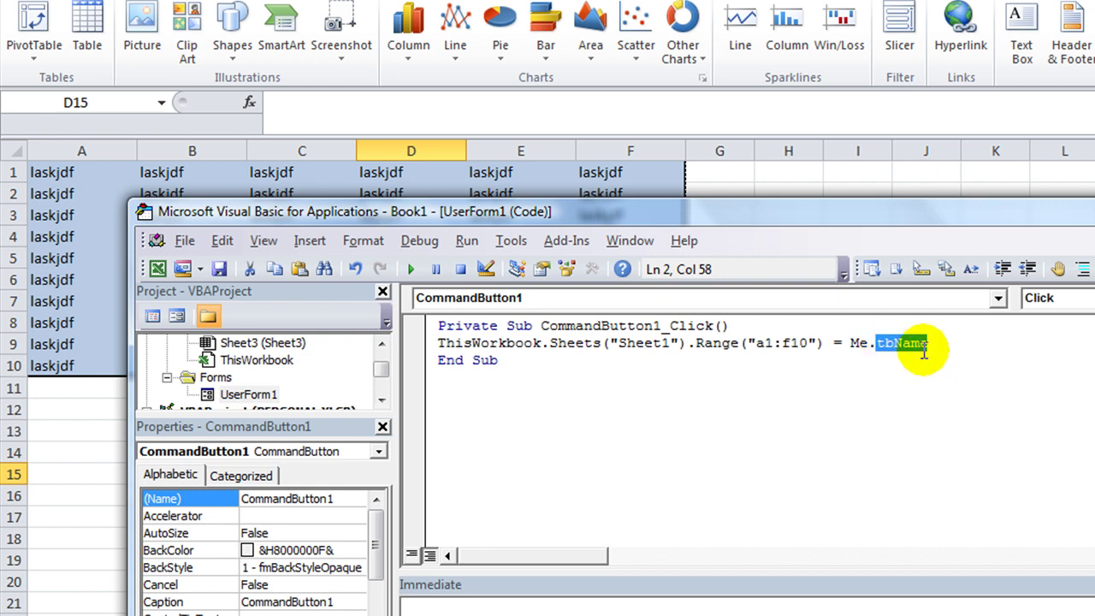
click(914, 375)
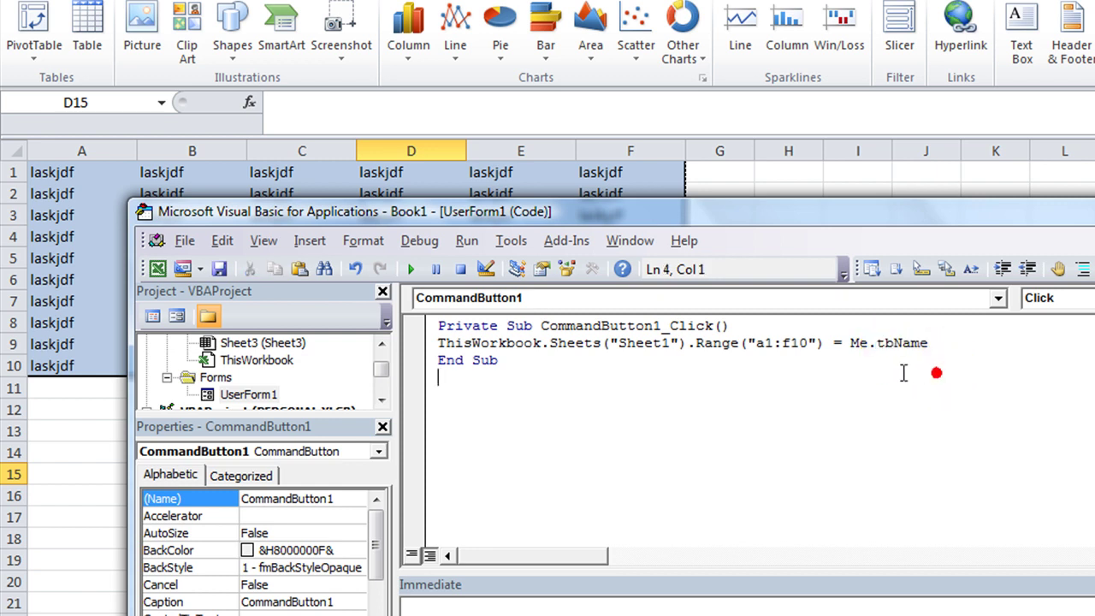
click(585, 342)
Open UserForm1's design and shrink the form to fit its controls.
double_click(265, 392)
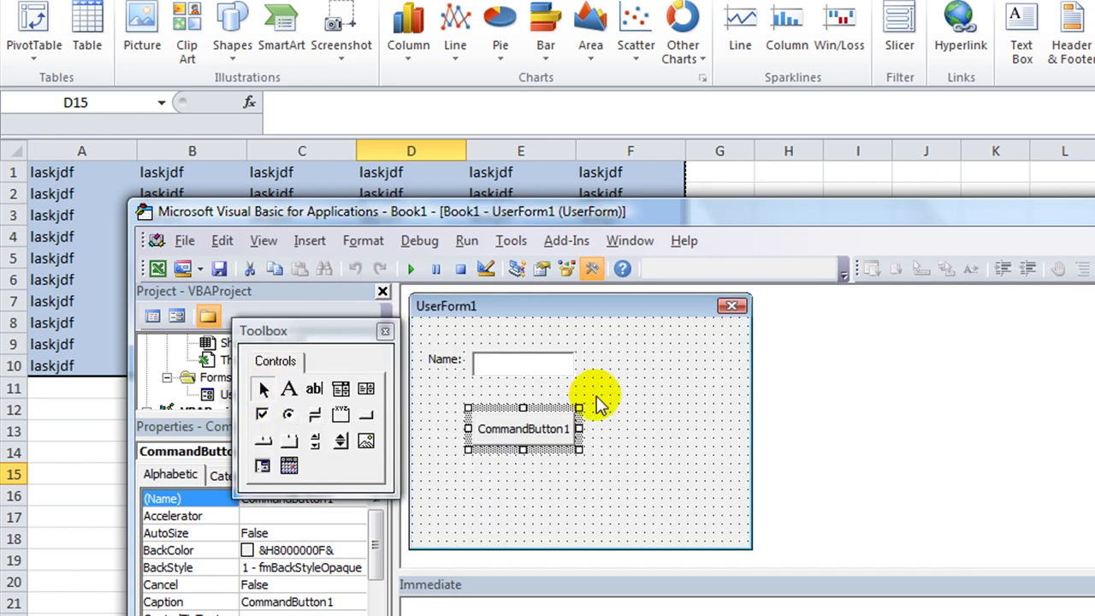
click(645, 408)
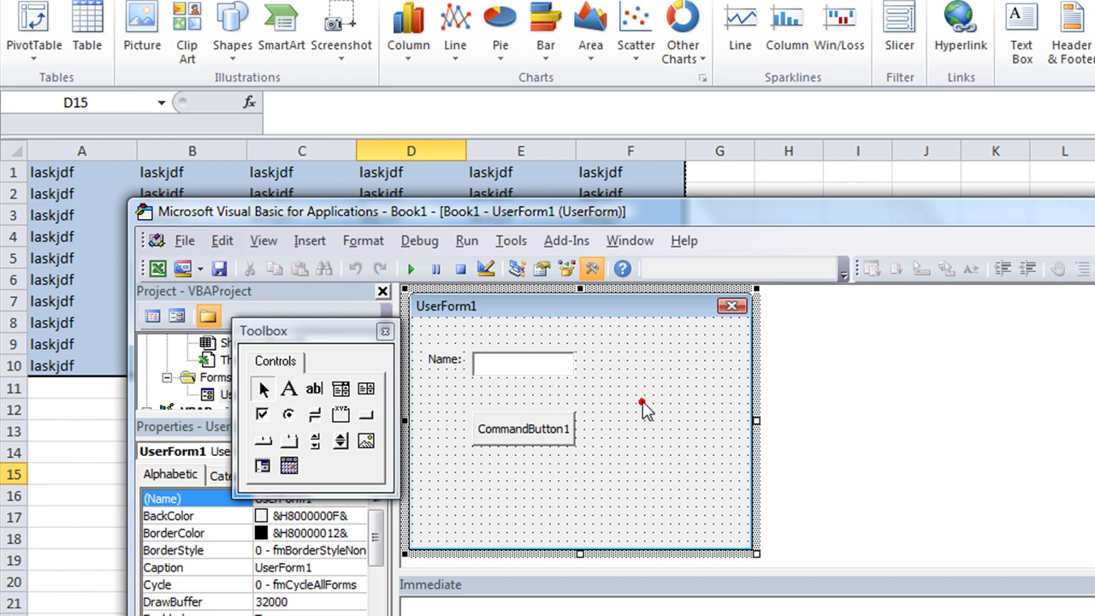
drag(758, 554, 637, 502)
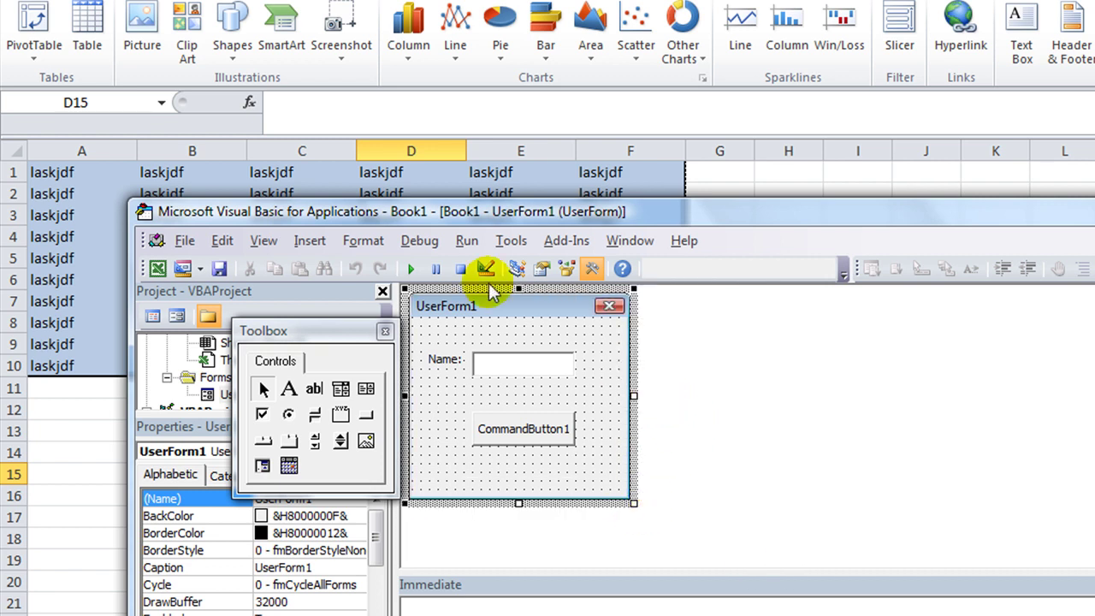
Test-run the resized form, close it, and select CommandButton1.
click(411, 269)
drag(803, 321, 624, 384)
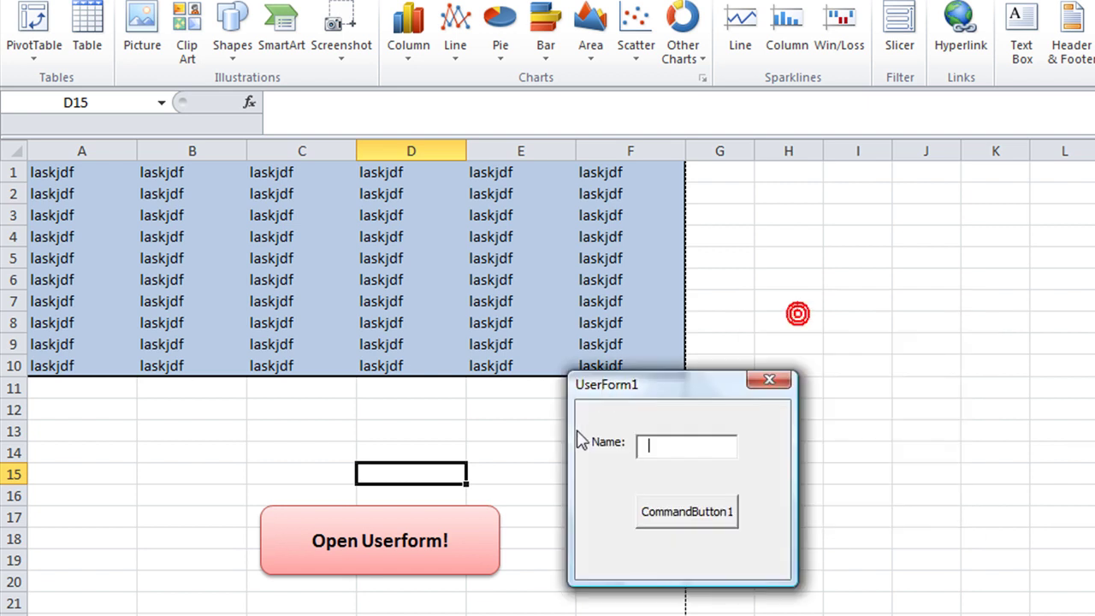
click(763, 382)
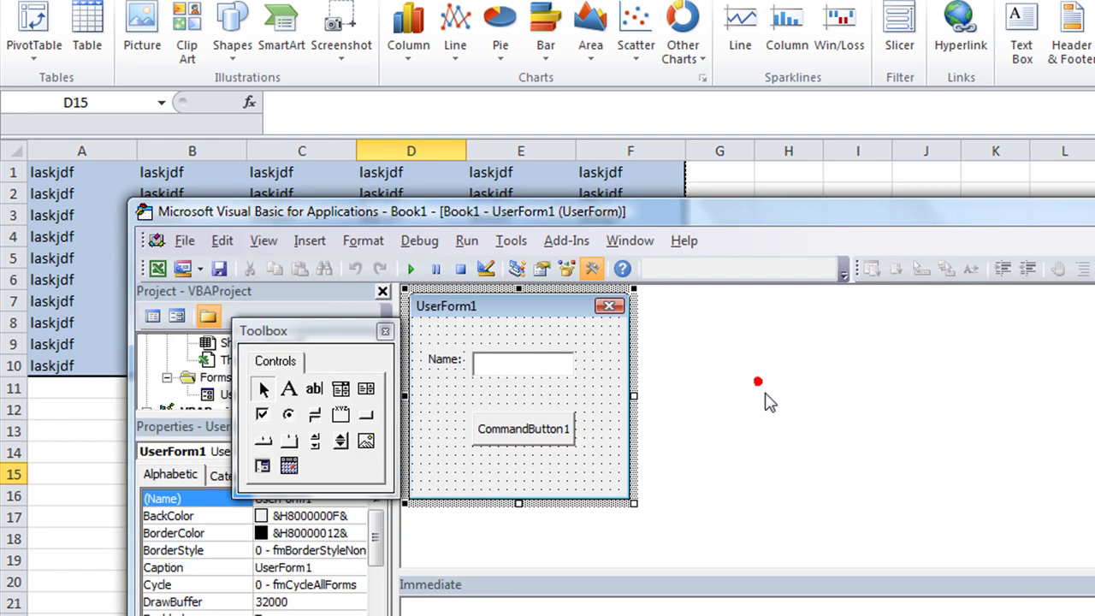
click(509, 433)
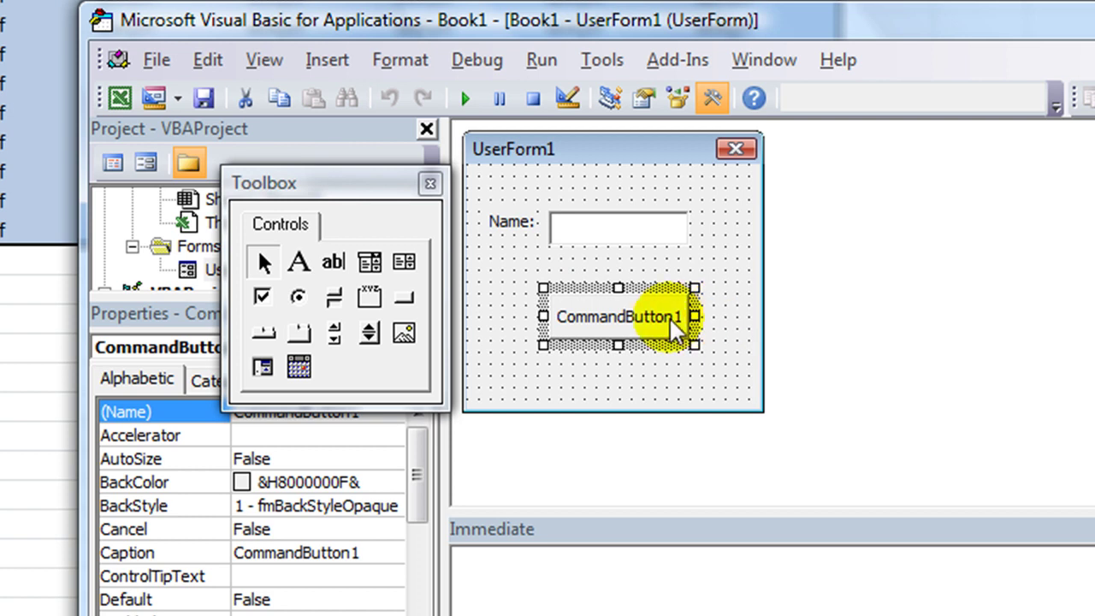
Clear CommandButton1's caption, shrink it to a small square, and move it right.
click(552, 317)
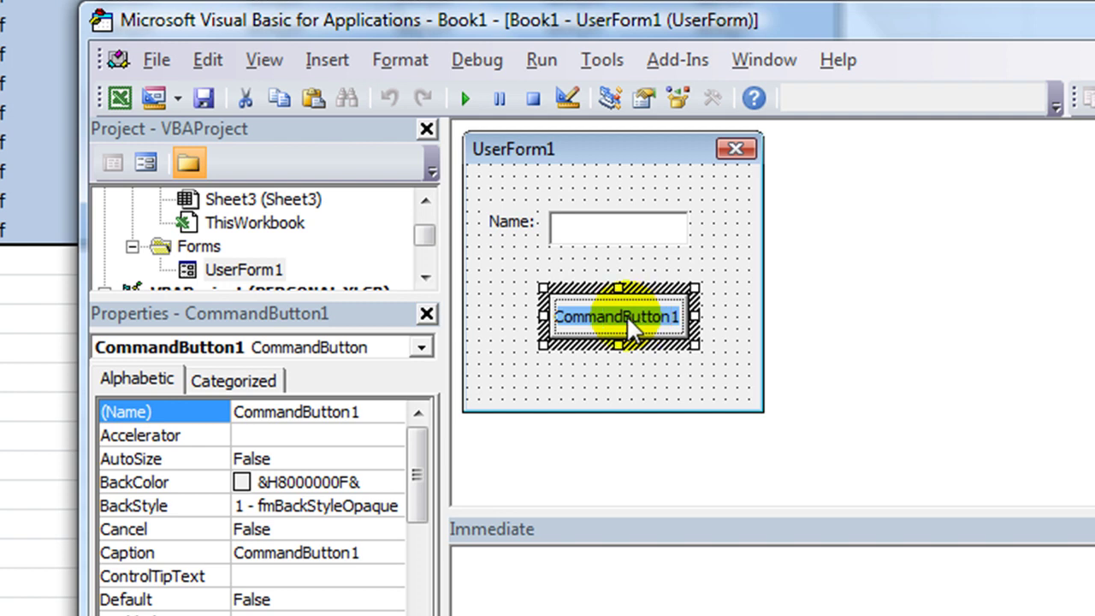
key(Delete)
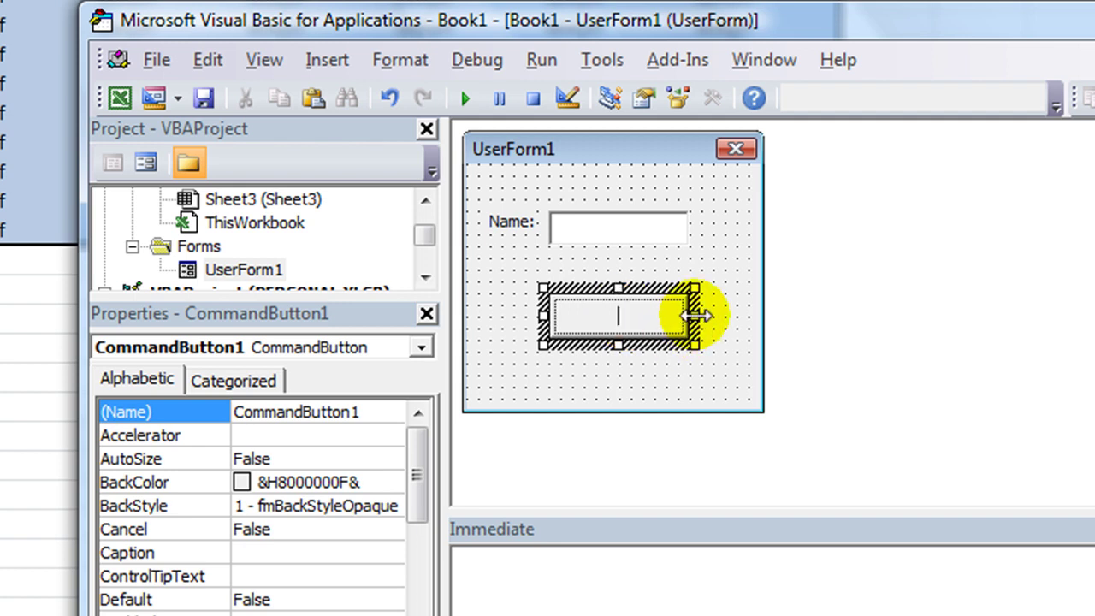
drag(696, 314, 617, 314)
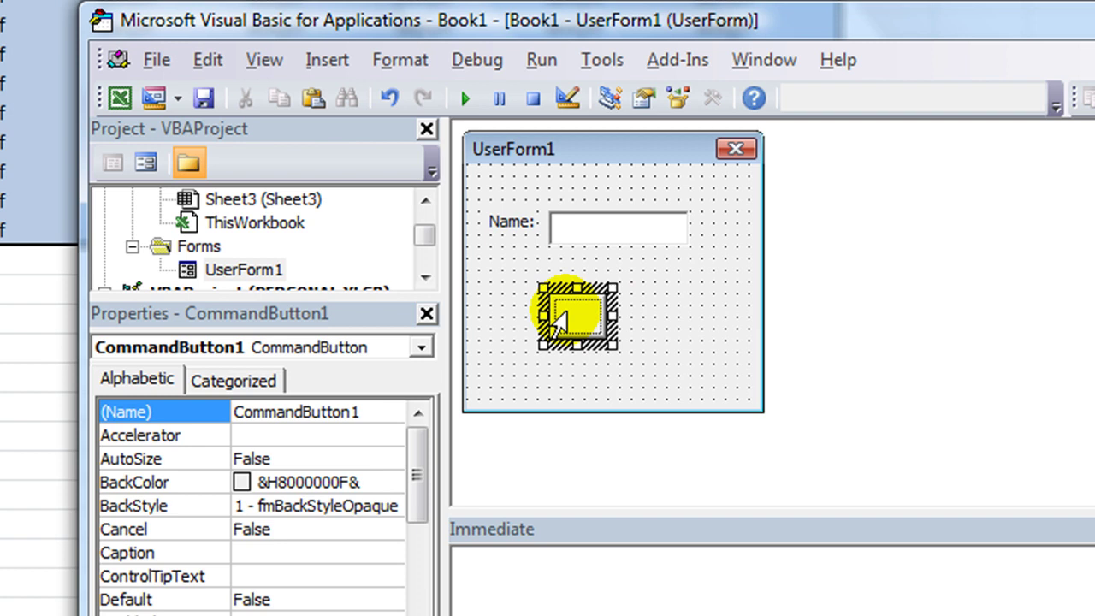
click(655, 317)
click(582, 319)
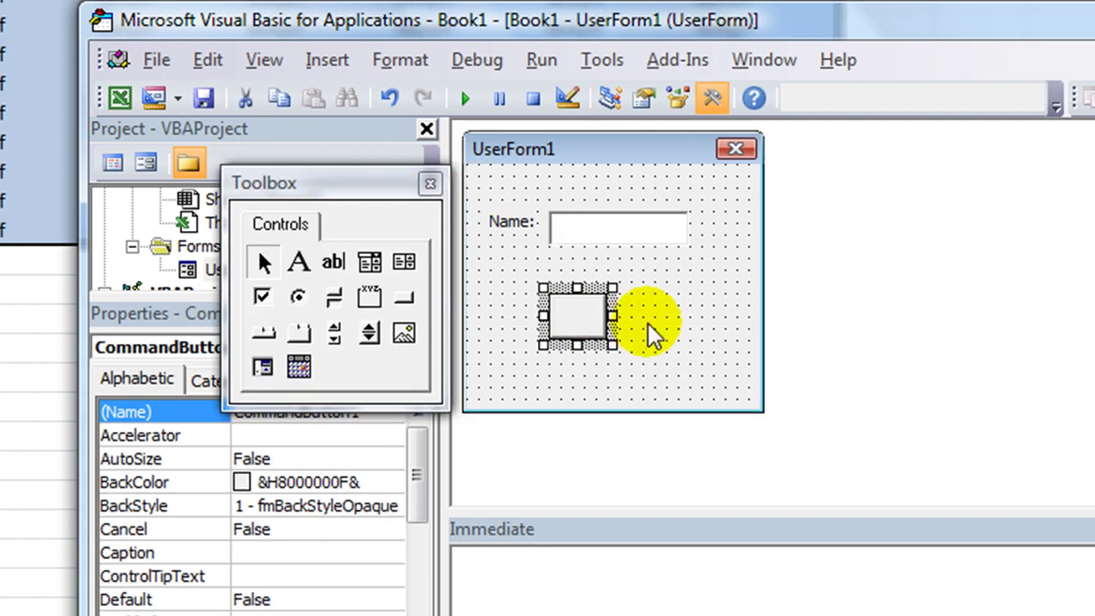
drag(596, 291, 670, 288)
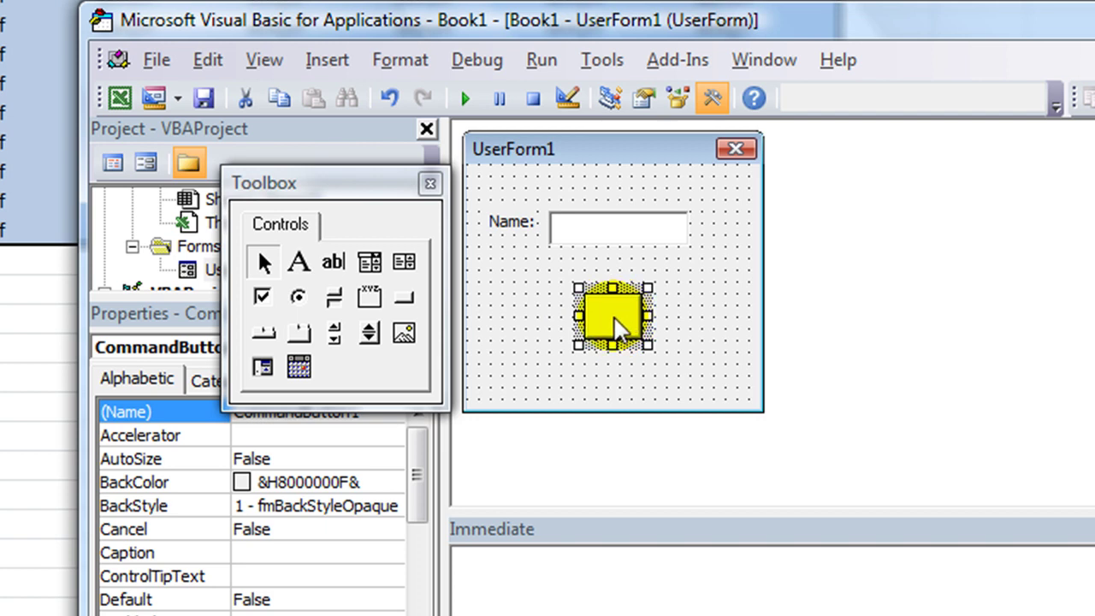
Reselect the blank square button and nudge it slightly left on UserForm1.
click(613, 317)
click(542, 319)
click(607, 312)
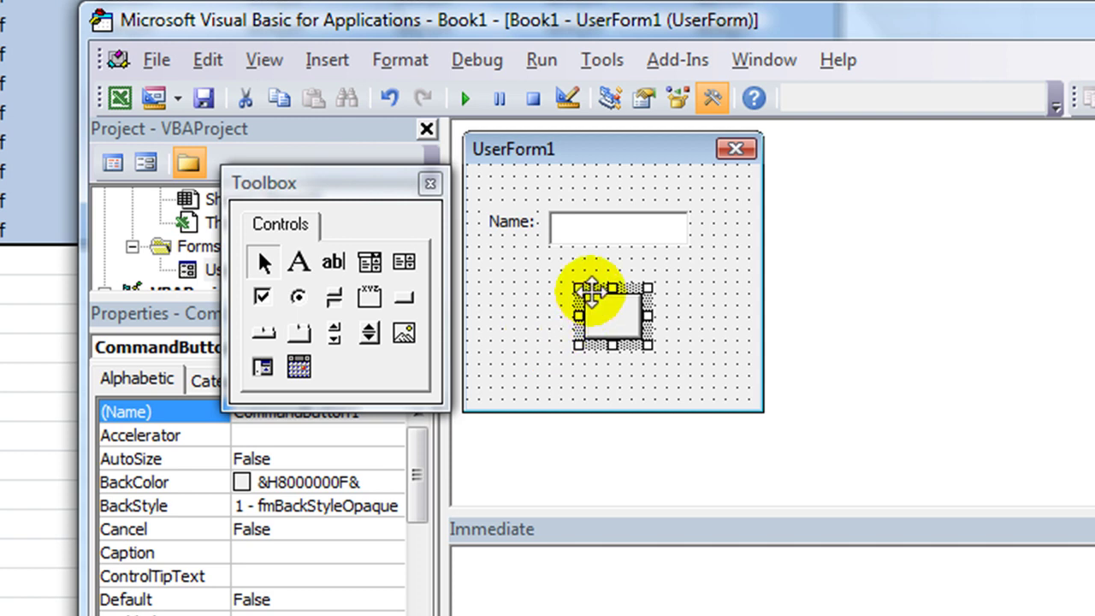
drag(589, 301, 565, 316)
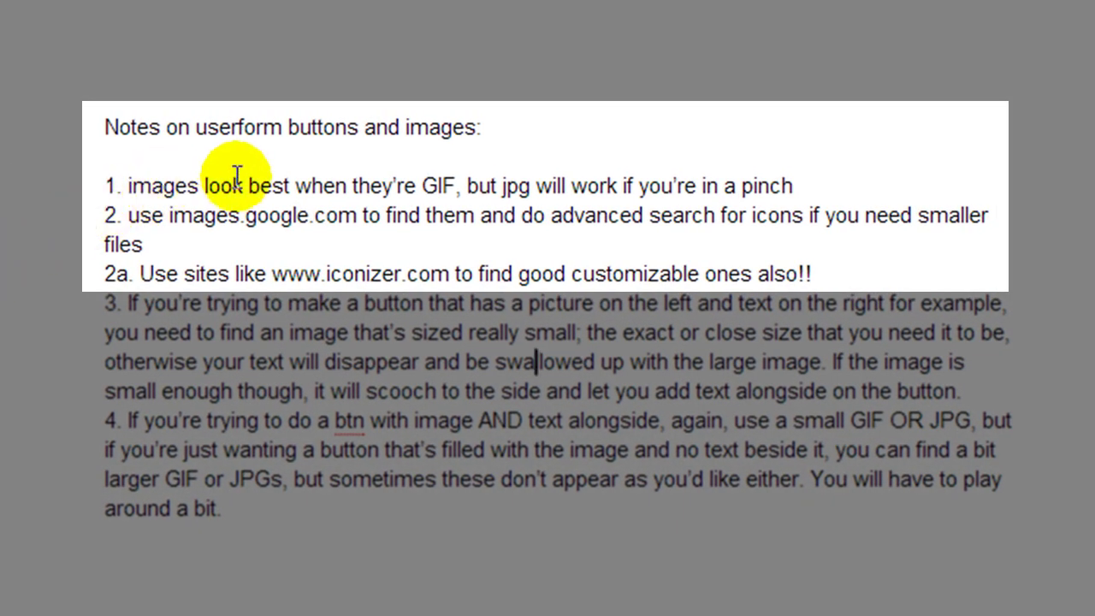
Highlight the notes favouring GIF over JPG images and the images.google.com address.
drag(162, 185, 448, 171)
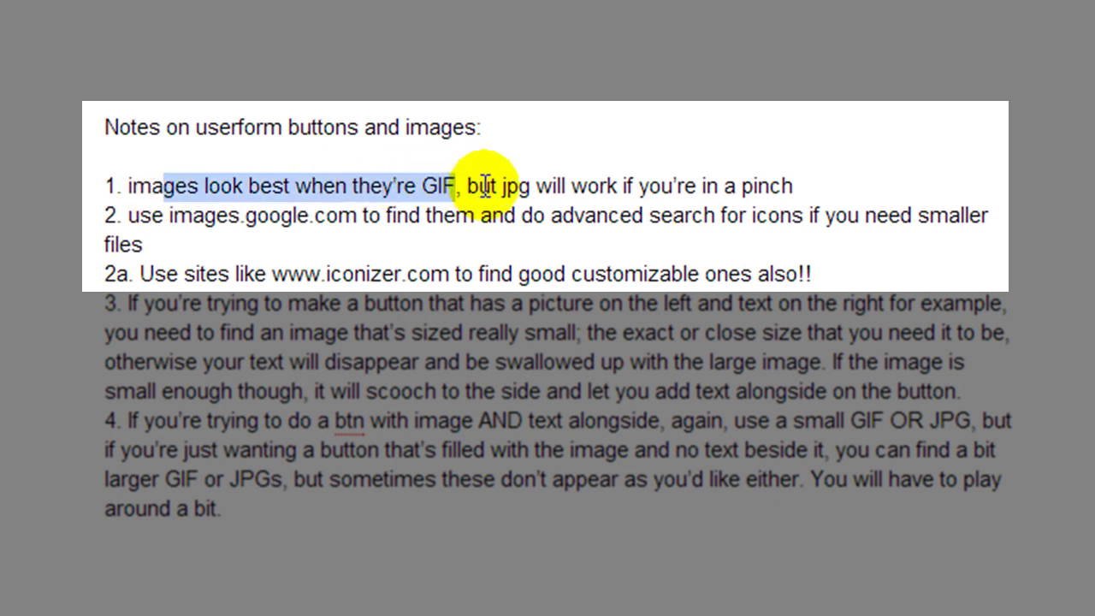
double_click(512, 190)
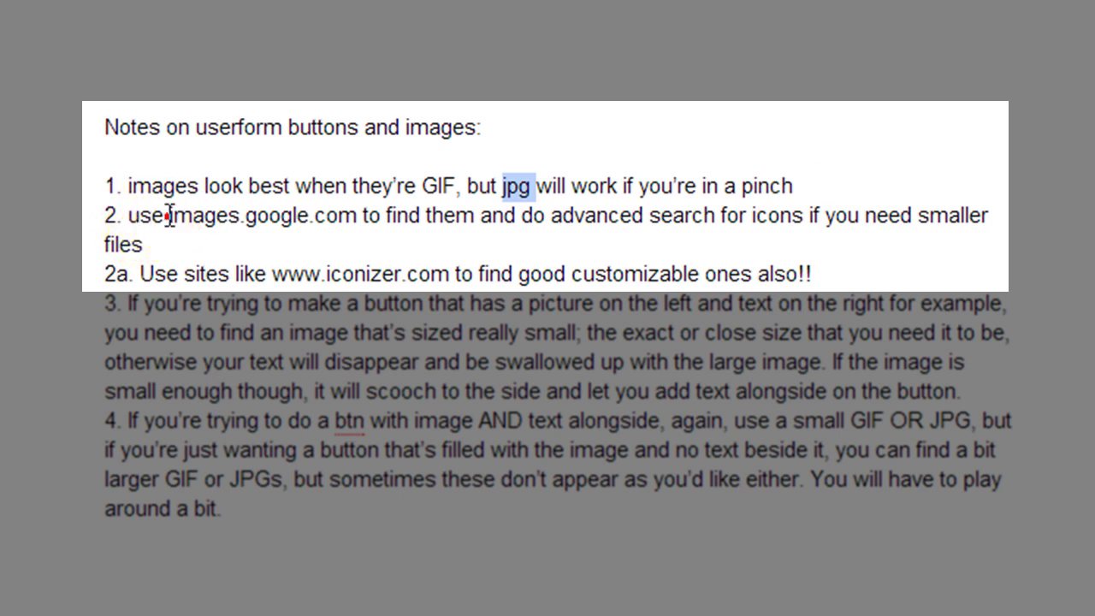
drag(168, 216, 350, 213)
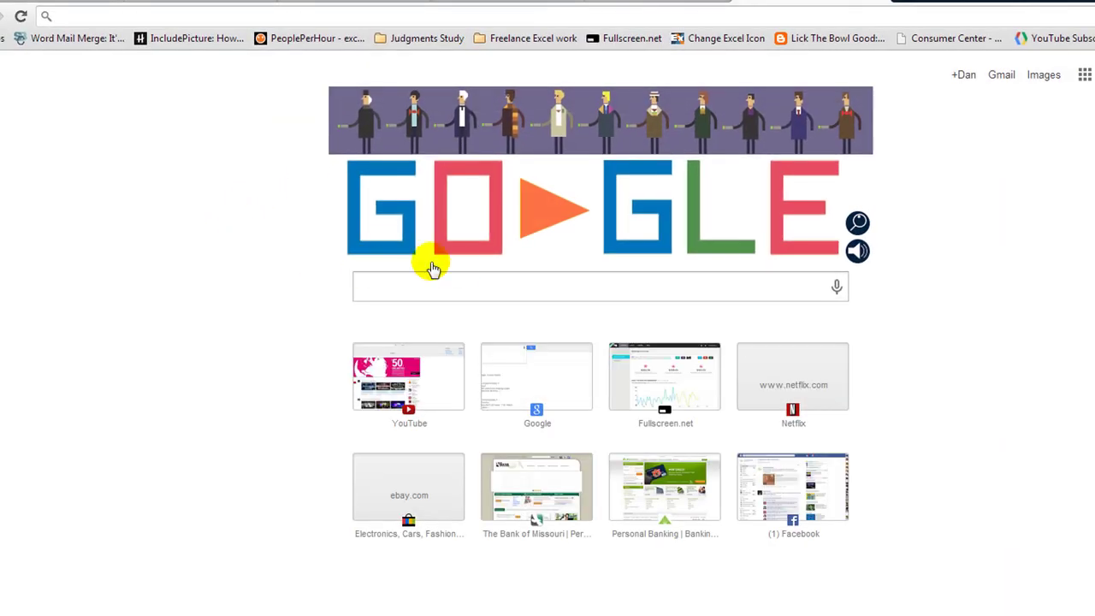
Go to Google Images by entering 'image' in the address bar.
click(454, 282)
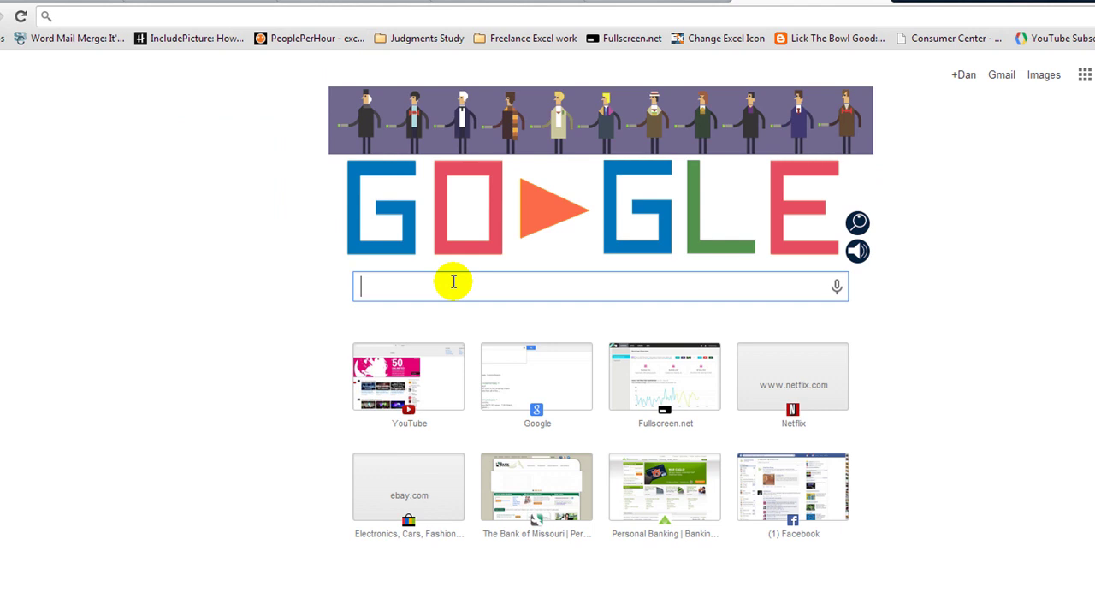
click(134, 15)
text(images.google.com)
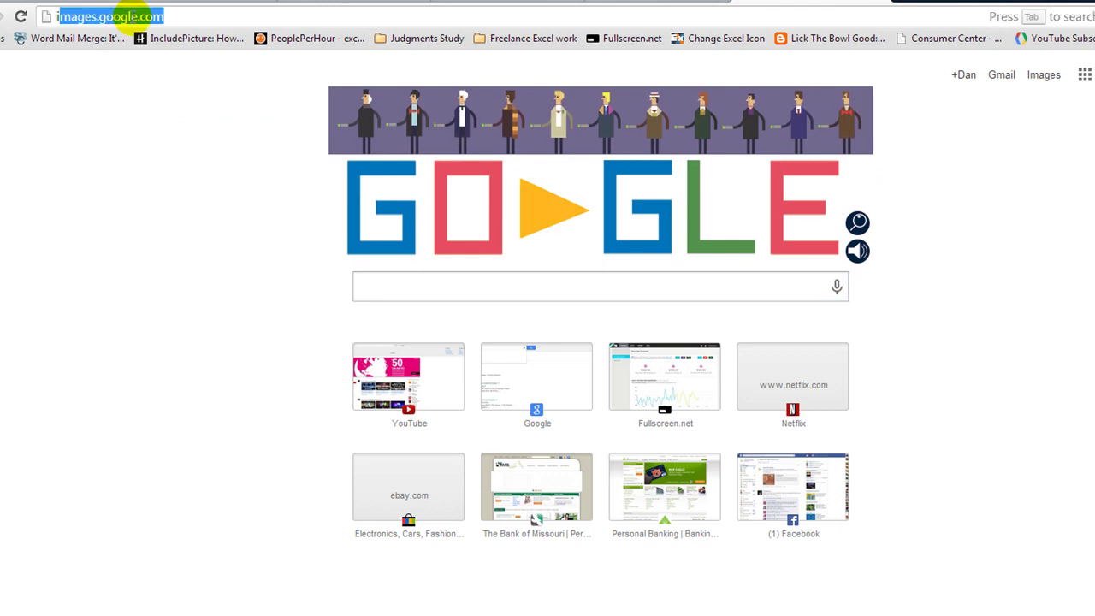
key(Return)
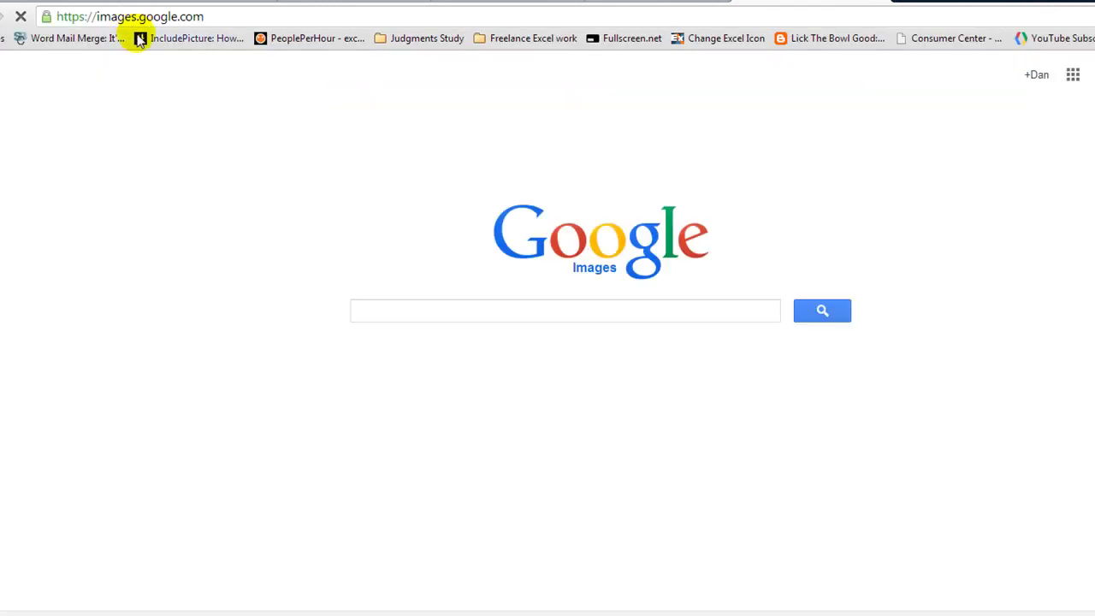
click(1073, 75)
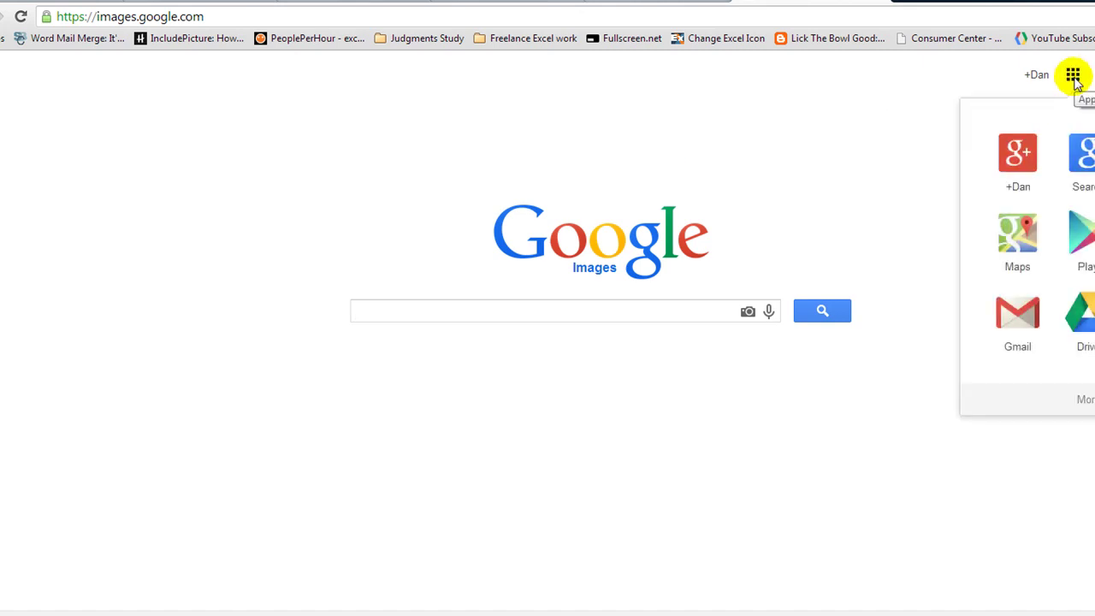
click(881, 114)
Search Google Images for 'trash can'.
click(474, 318)
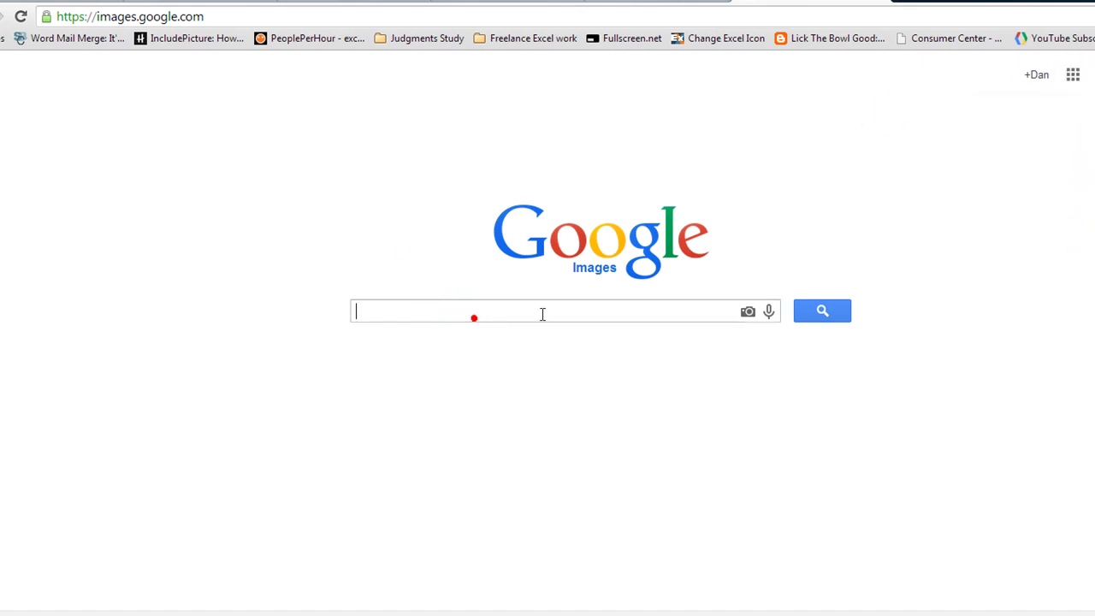
click(573, 316)
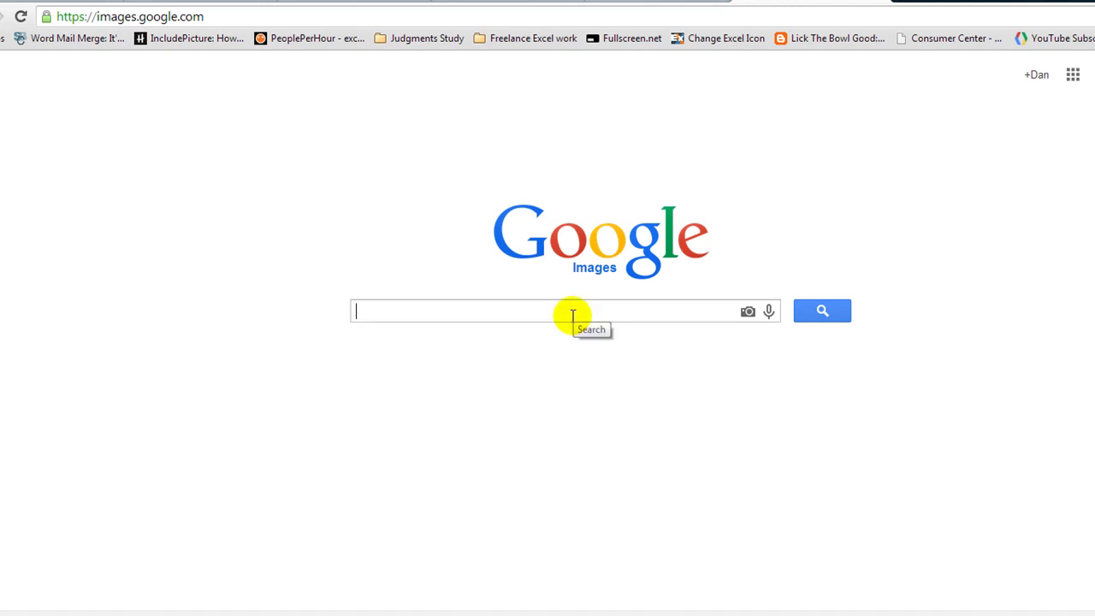
text(trash can)
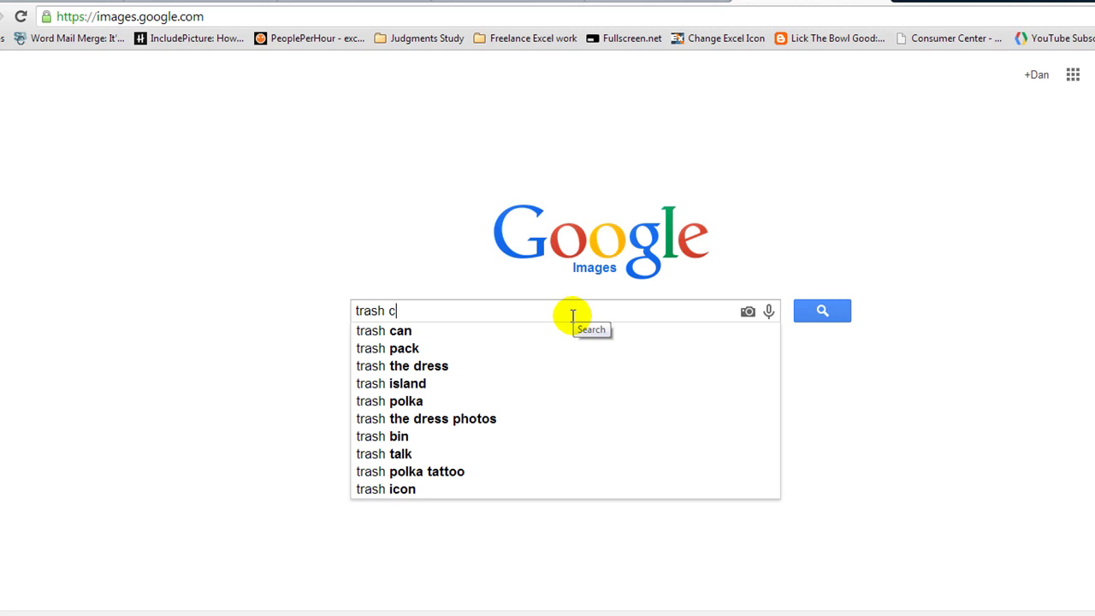
key(Return)
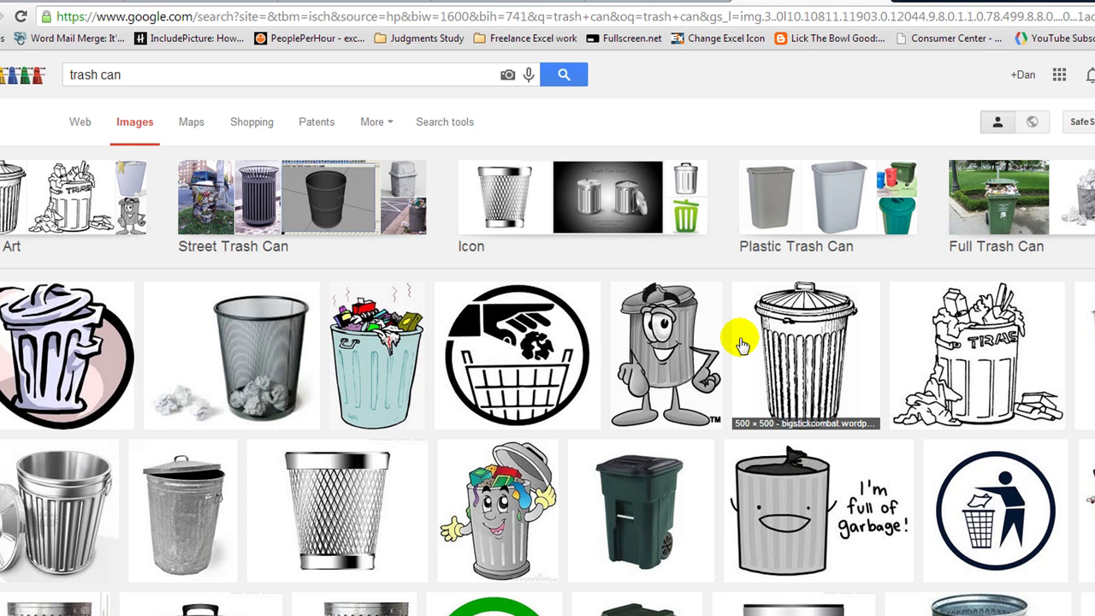
Show Search tools and open the Size filter for the trash can results.
click(381, 125)
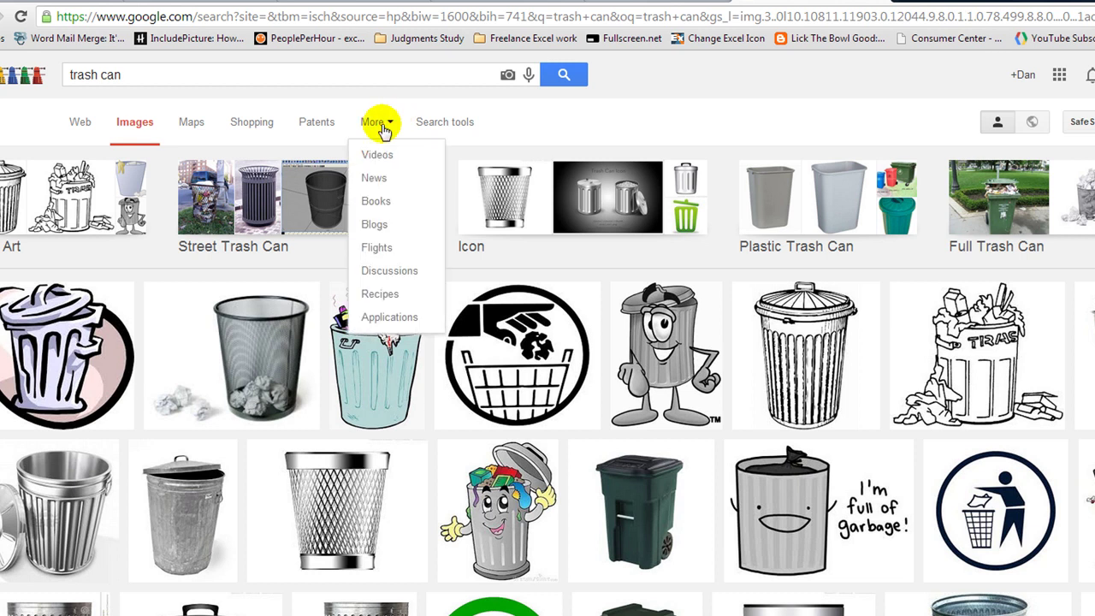
click(446, 121)
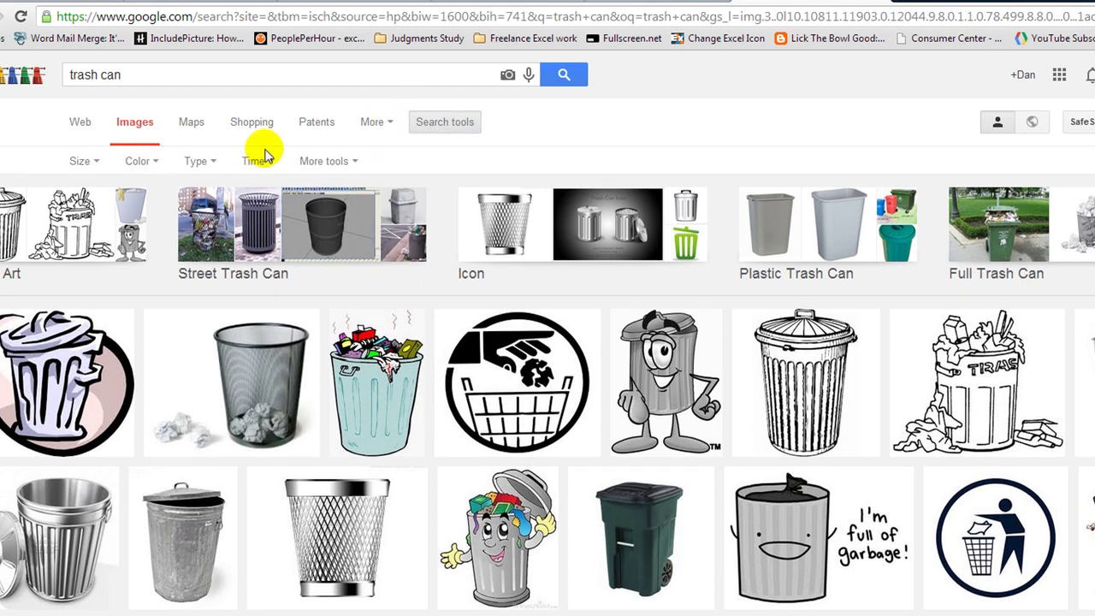
click(88, 162)
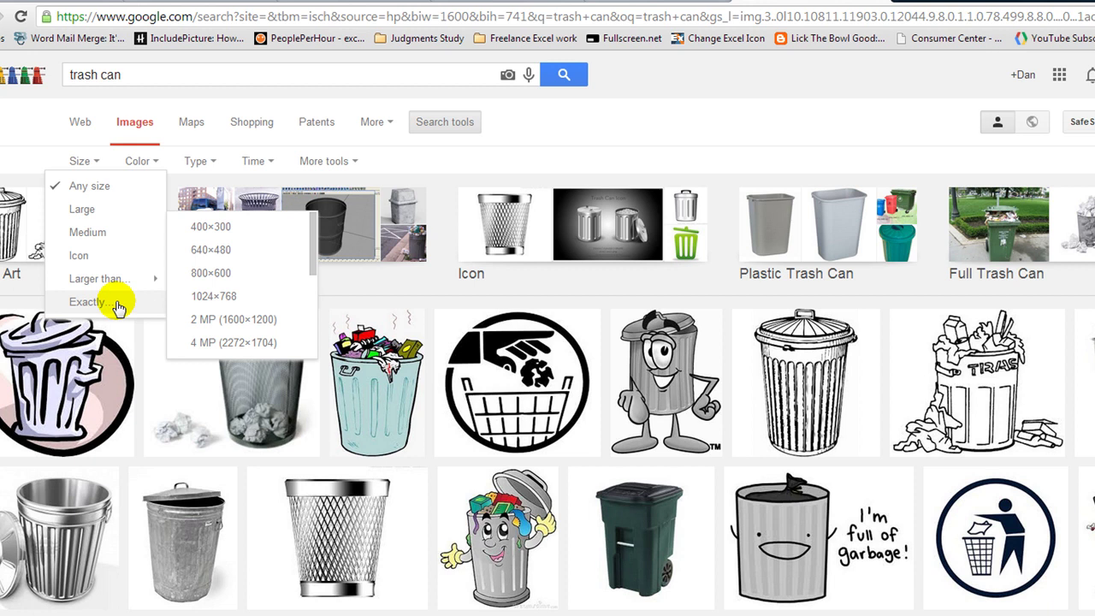
Filter the trash can results to Icon size and scroll through them.
click(79, 258)
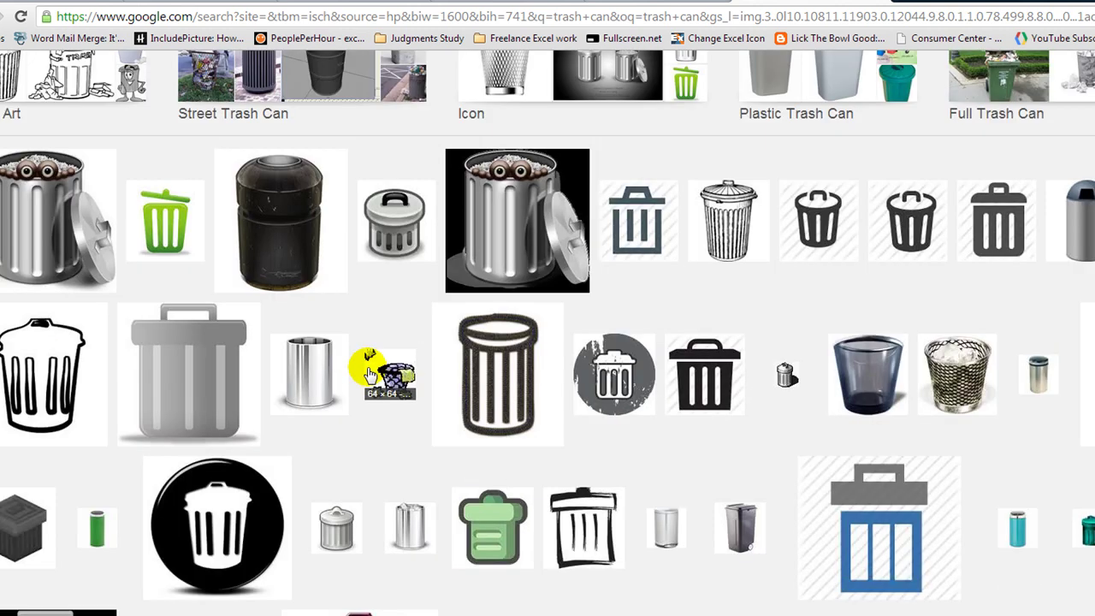
scroll(377, 342, down, 5)
scroll(368, 369, down, 2)
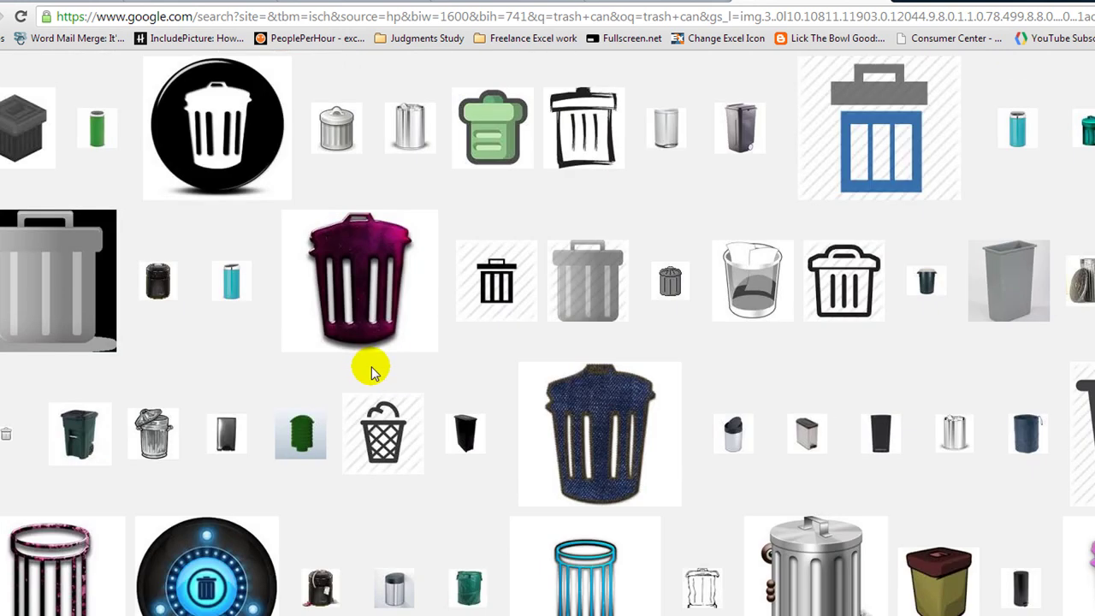
scroll(370, 369, down, 4)
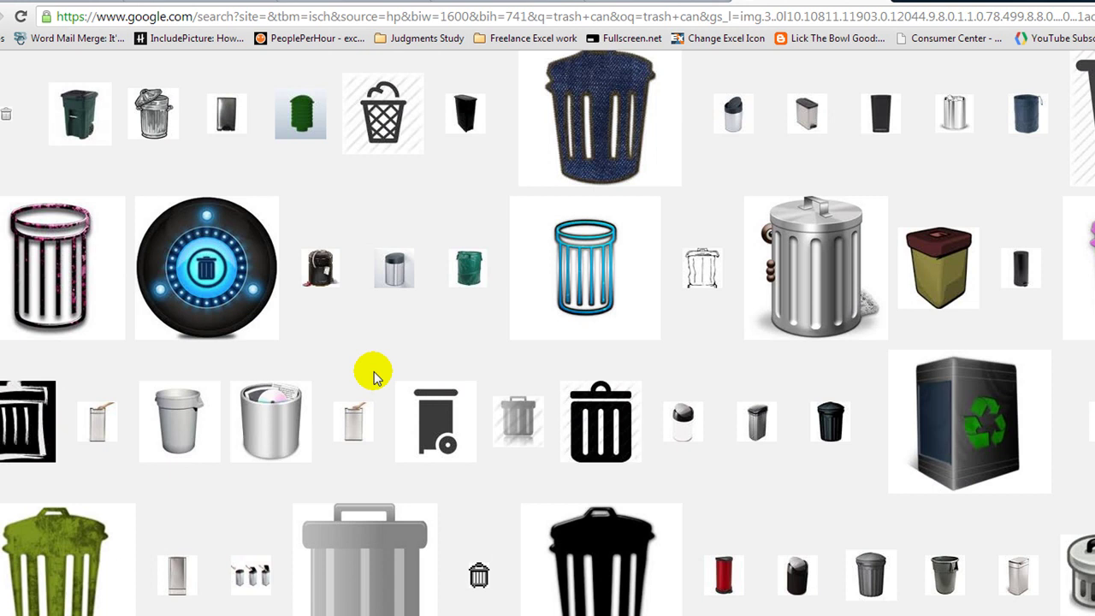
scroll(374, 374, down, 3)
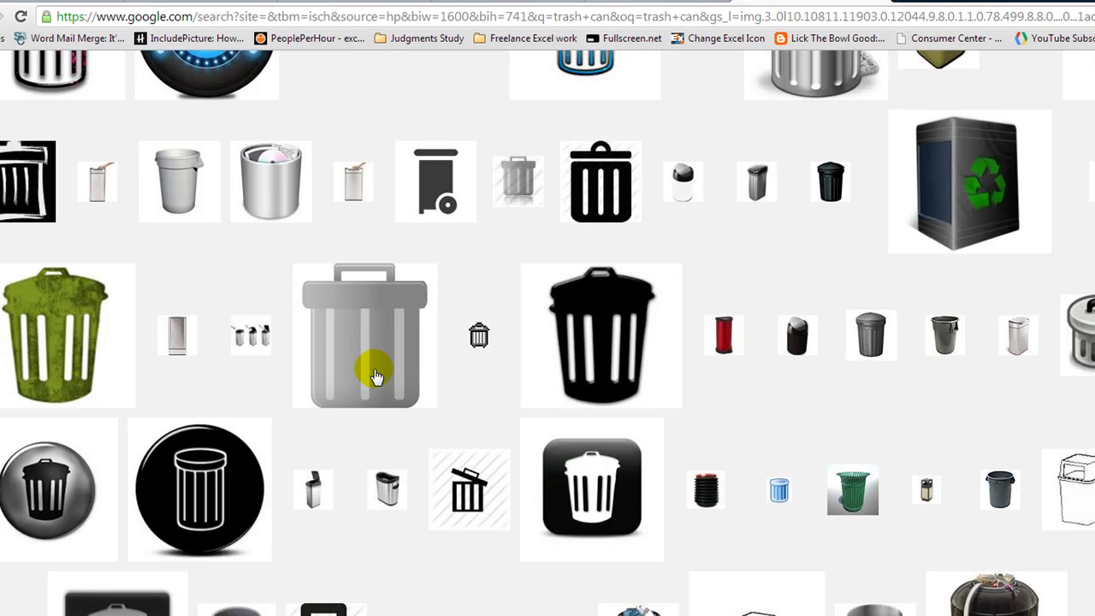
scroll(377, 376, up, 2)
scroll(374, 370, down, 1)
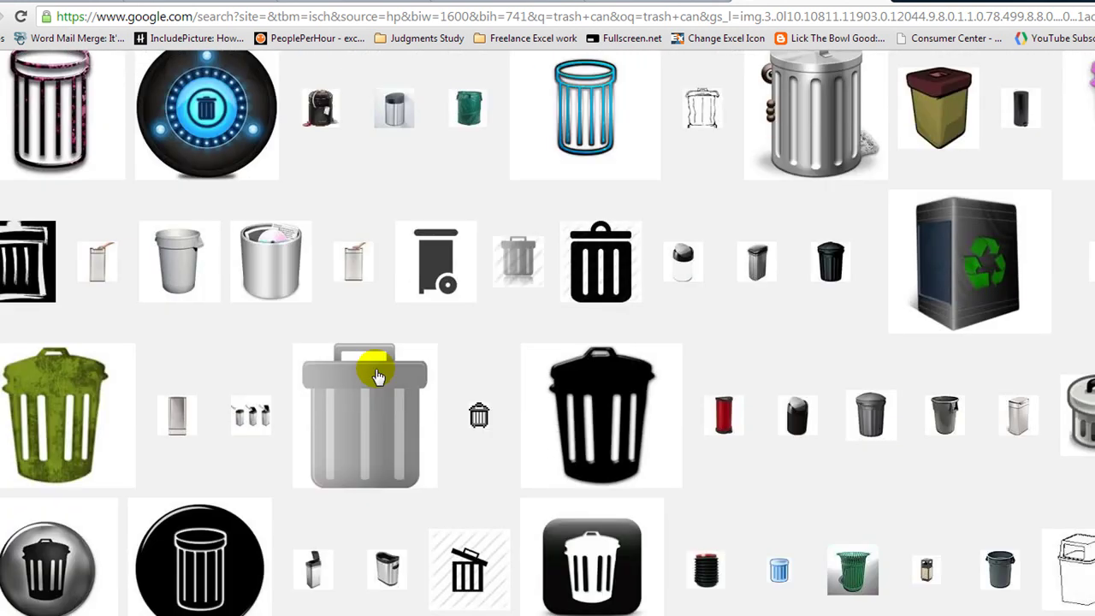
scroll(376, 368, up, 12)
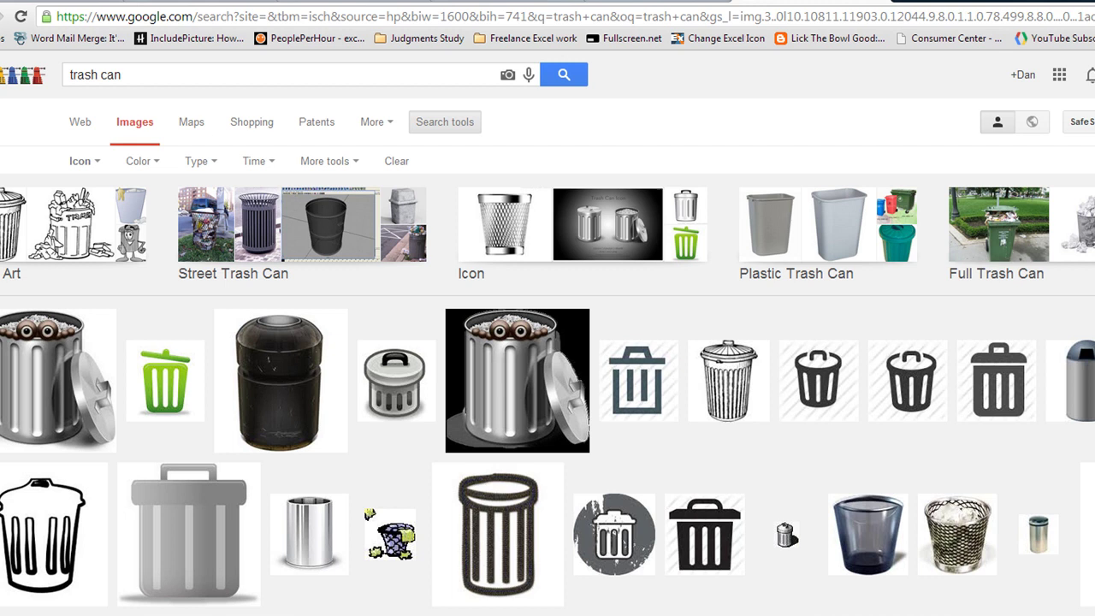
Preview the 'Crystal clear trashcan full.png' image and dismiss its context menu.
click(1080, 381)
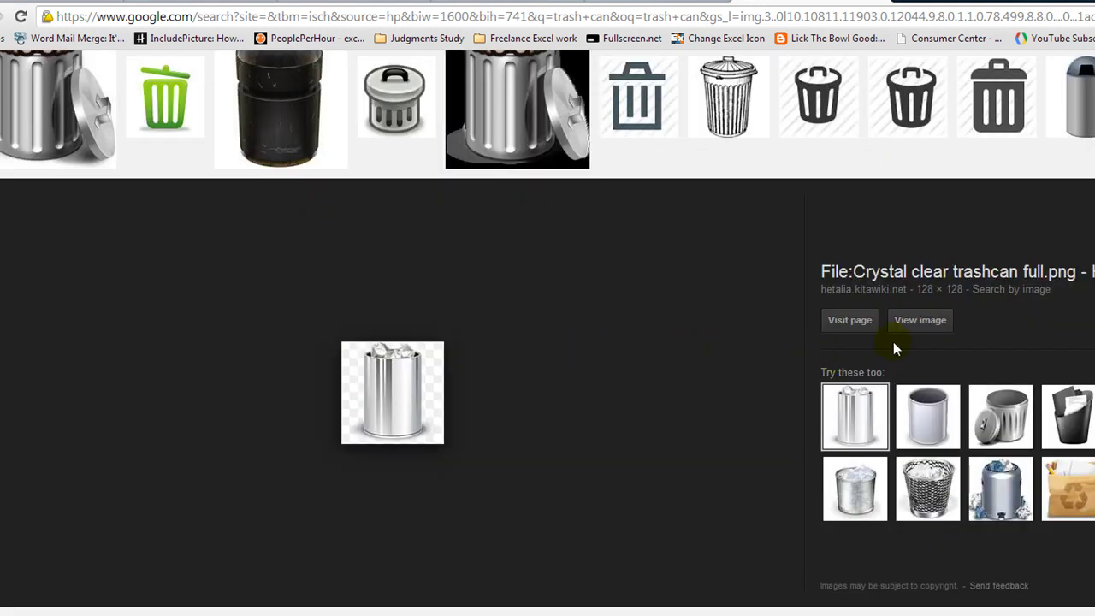
right_click(416, 381)
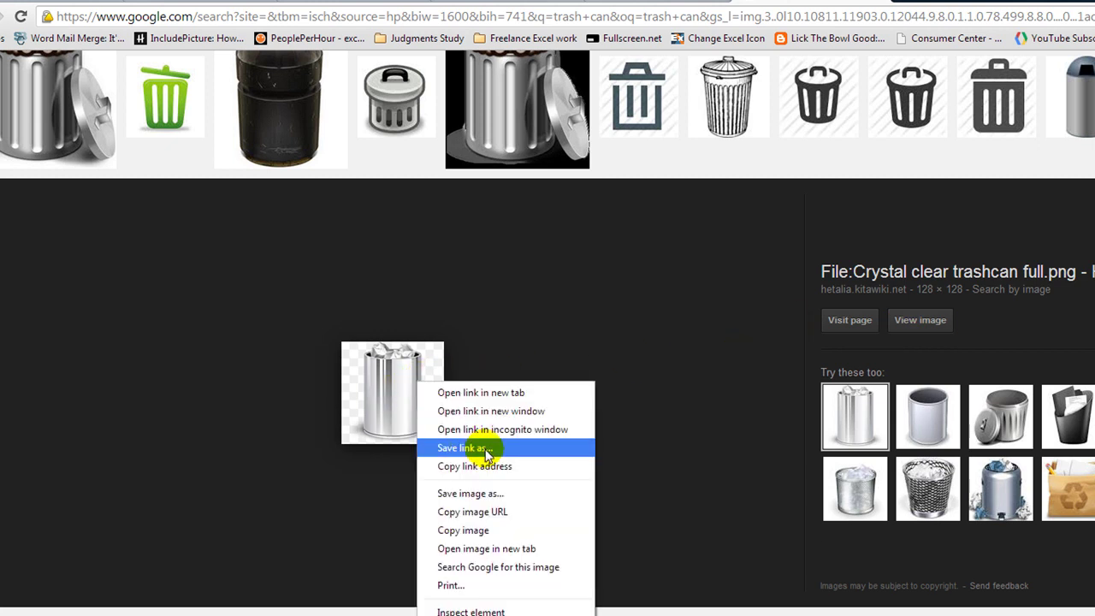
click(242, 375)
scroll(257, 351, up, 4)
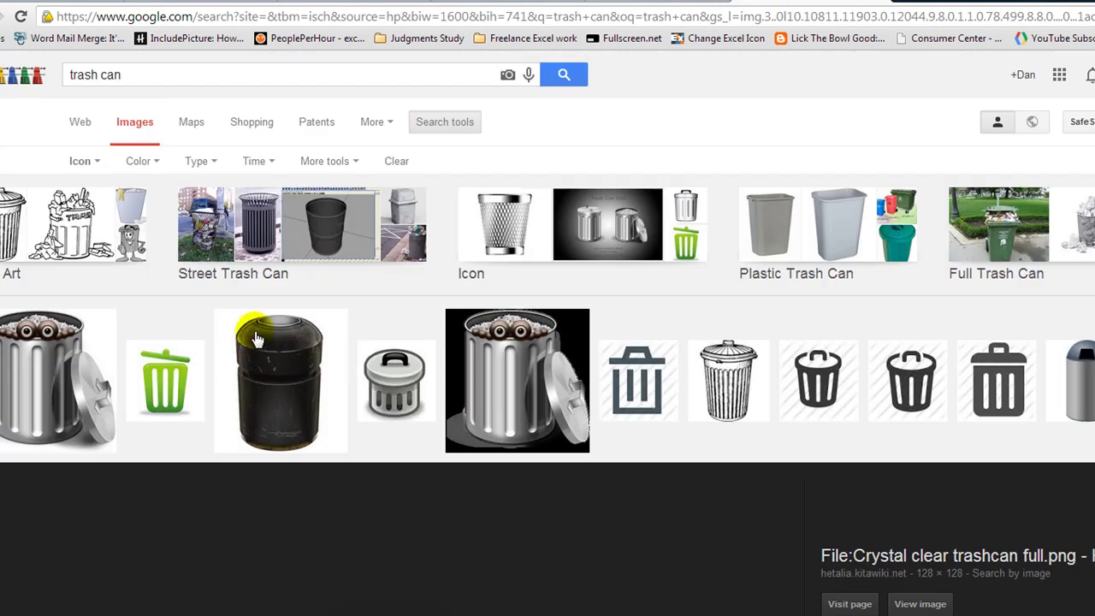
Change the image search to 'trash can .gif' to list GIF trash-can icons.
click(185, 74)
text(.)
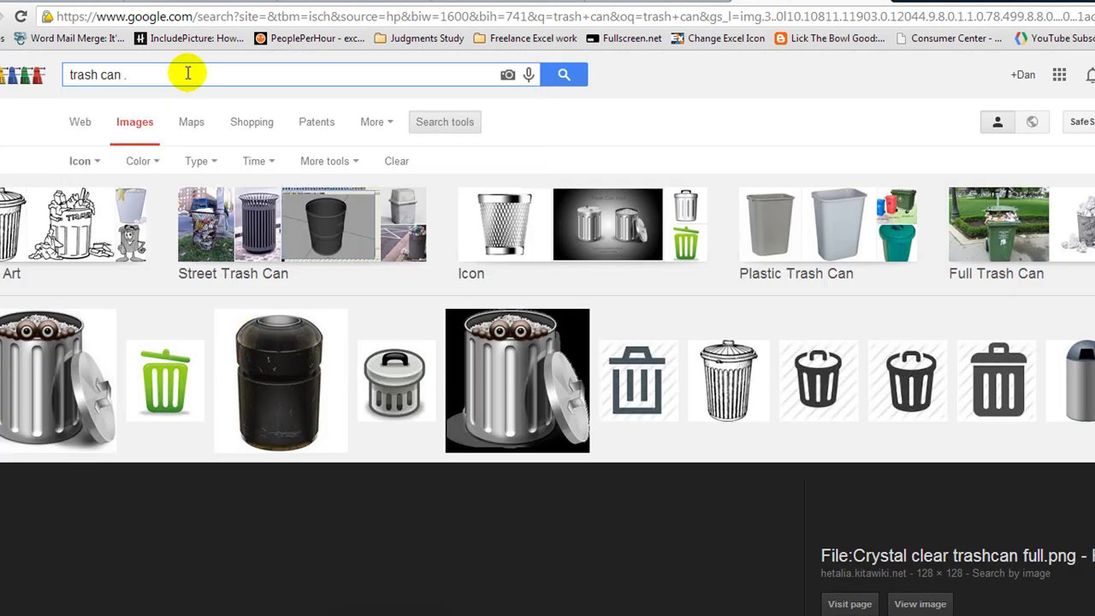
text(fig)
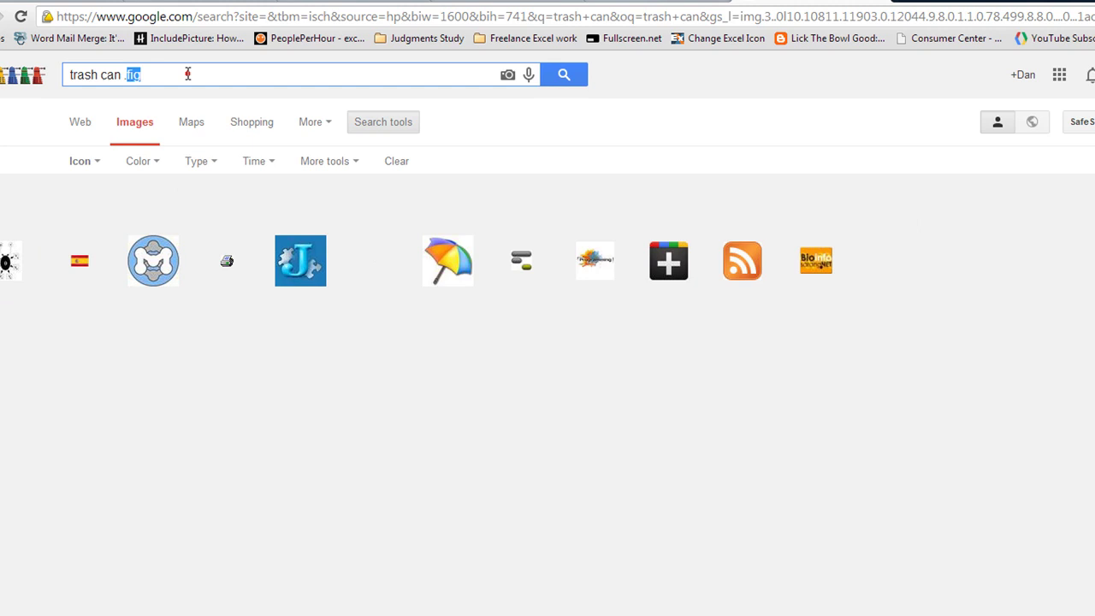
text(gif)
key(Return)
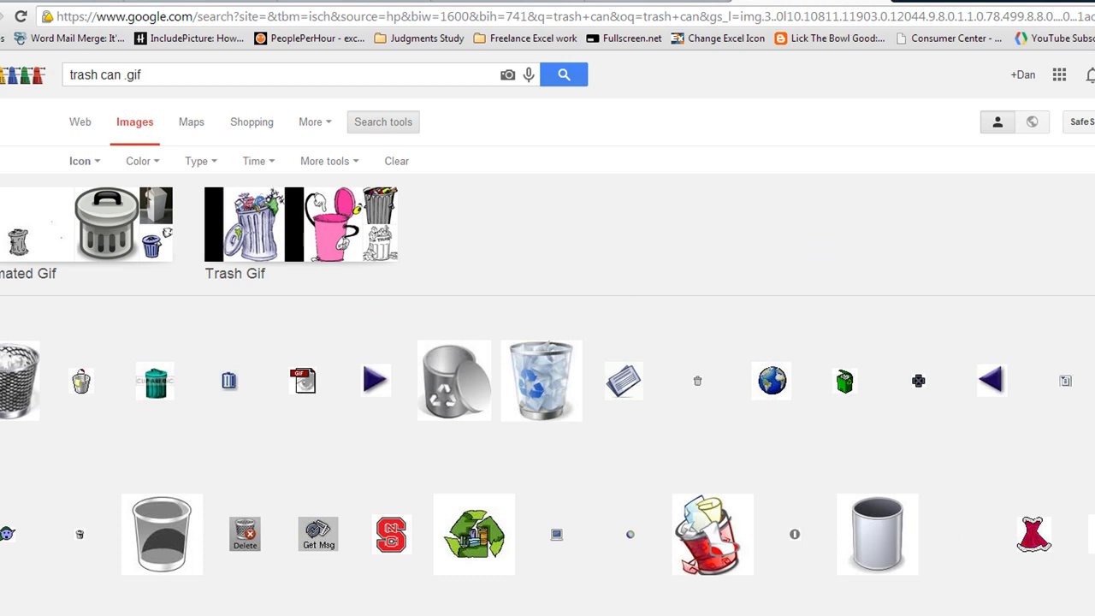
Save the wire-mesh trash can as trash256.png and the grey recycle trash can as trash_can.png.
click(19, 381)
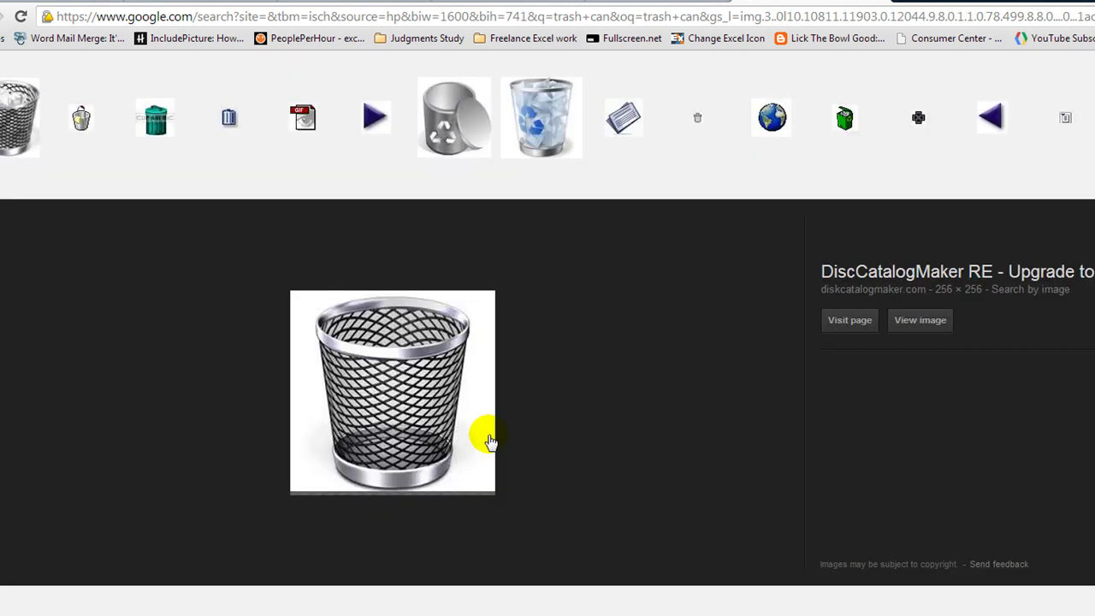
right_click(414, 372)
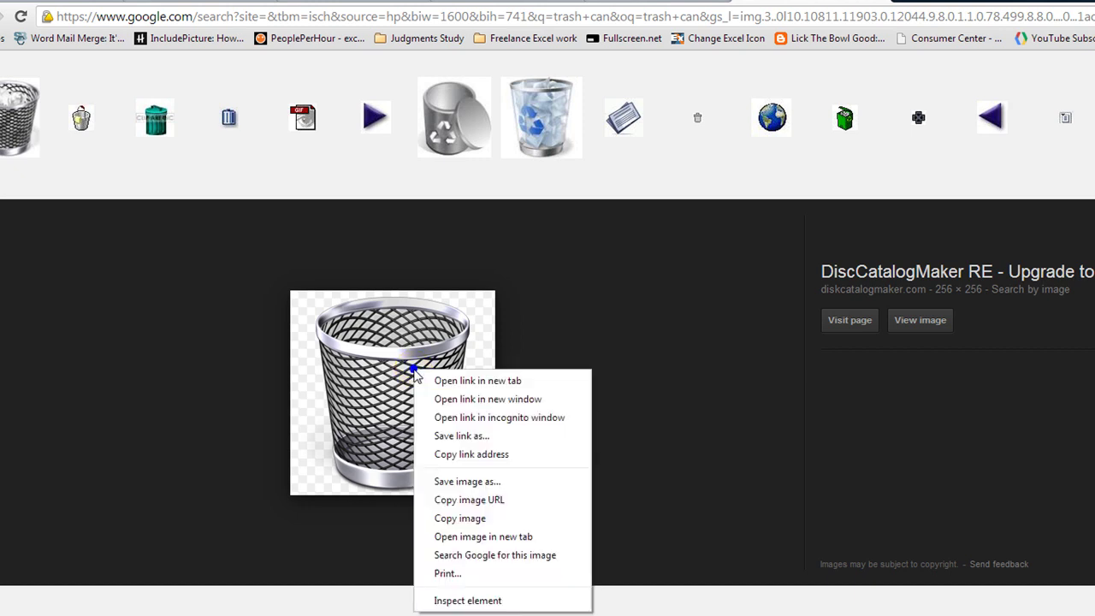
click(467, 481)
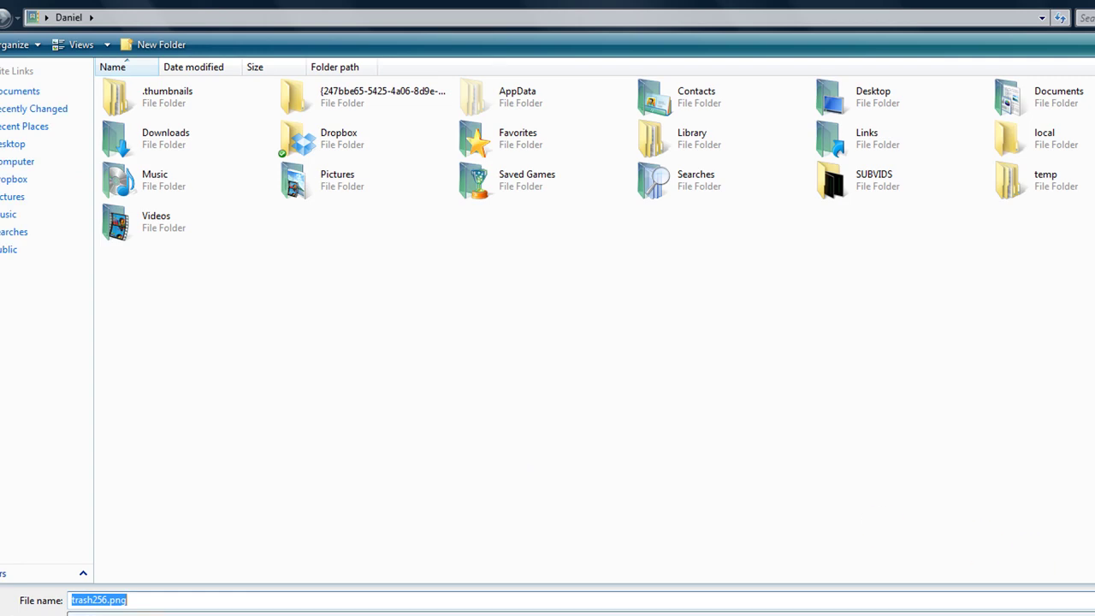
click(1043, 587)
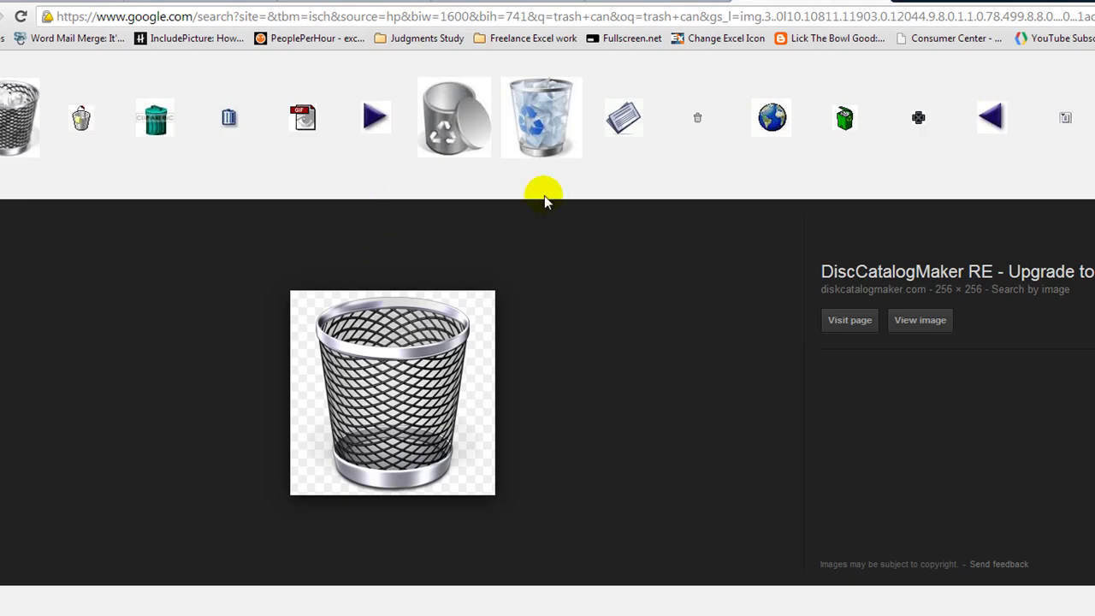
click(473, 125)
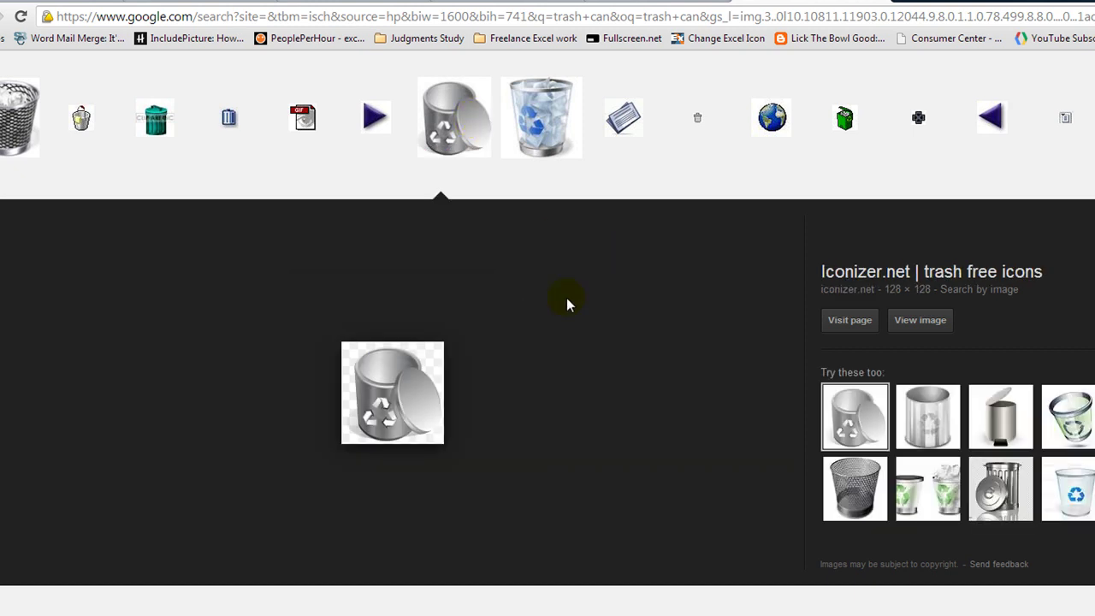
right_click(410, 396)
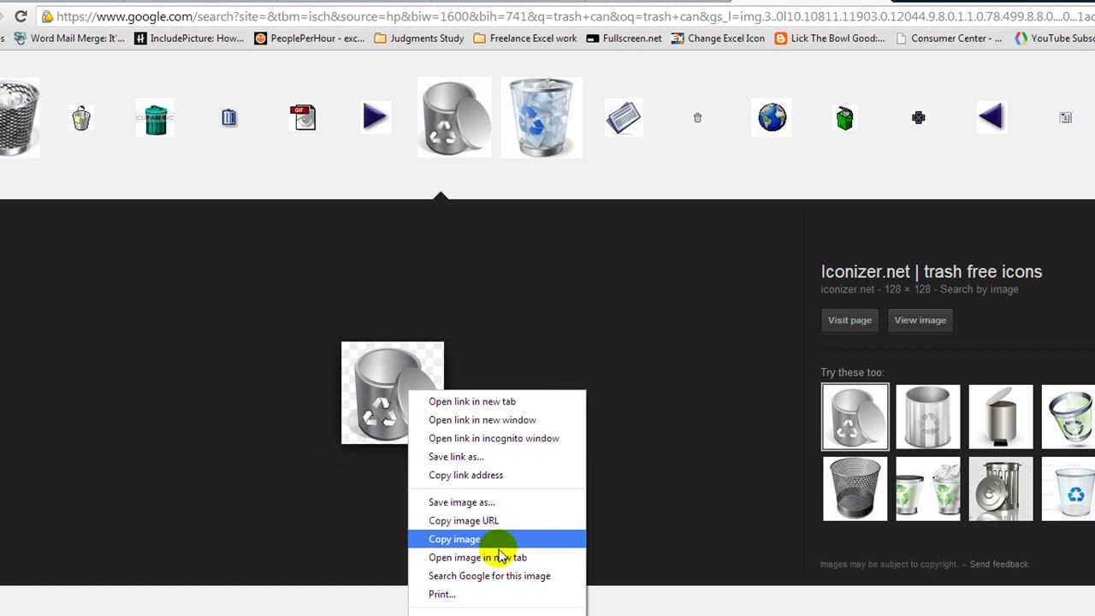
click(492, 503)
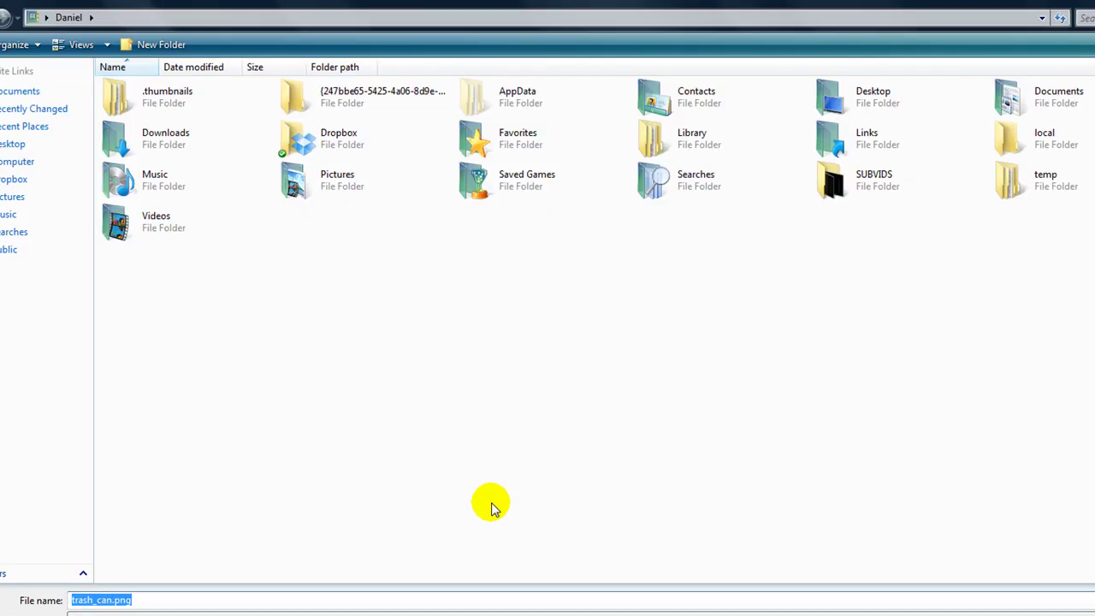
key(Return)
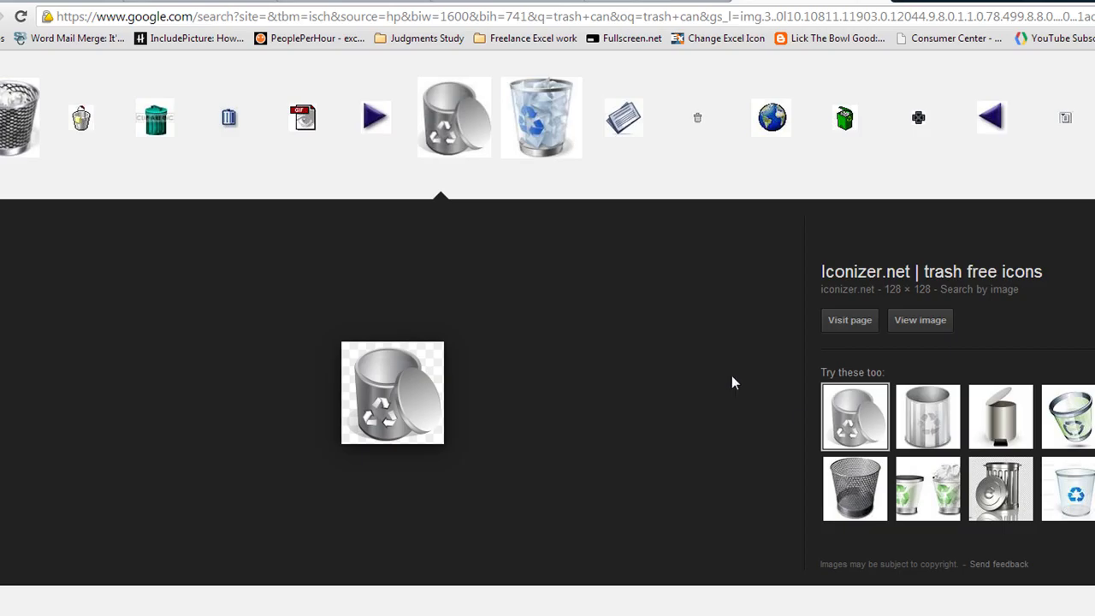
Save the blue recycle-bin icon as trashcan_full.png and the grey trash can as Trash Can Full.png.
click(533, 128)
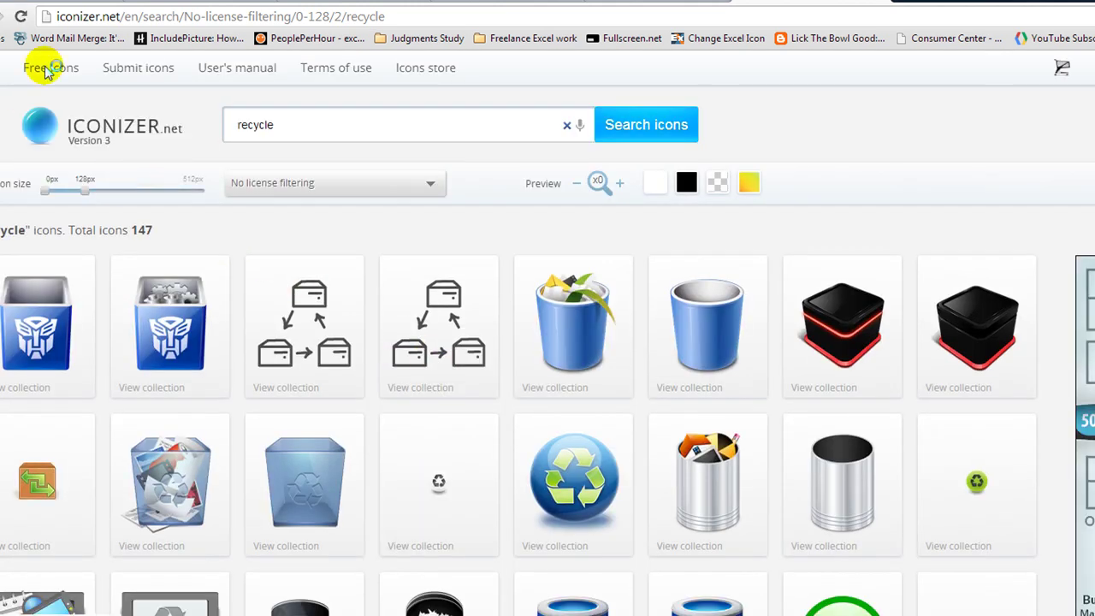
key(alt+Left)
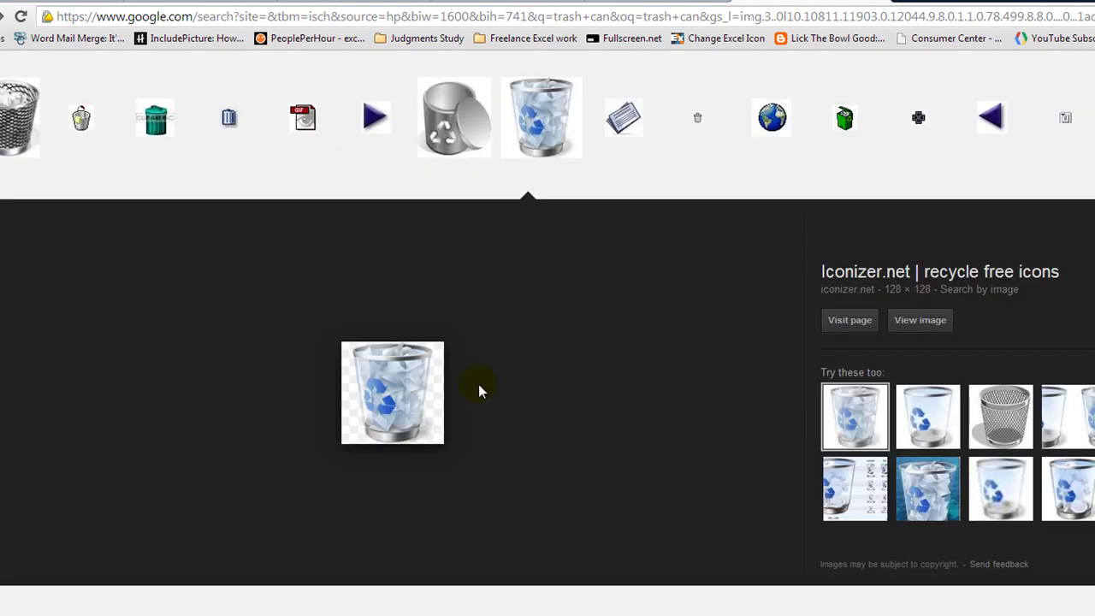
right_click(405, 390)
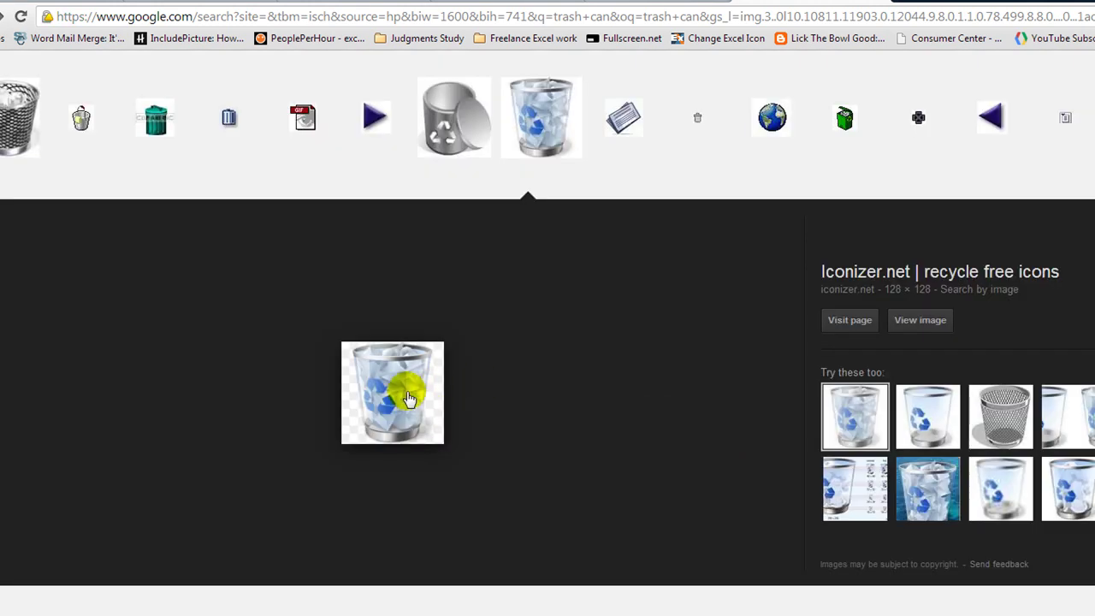
click(499, 504)
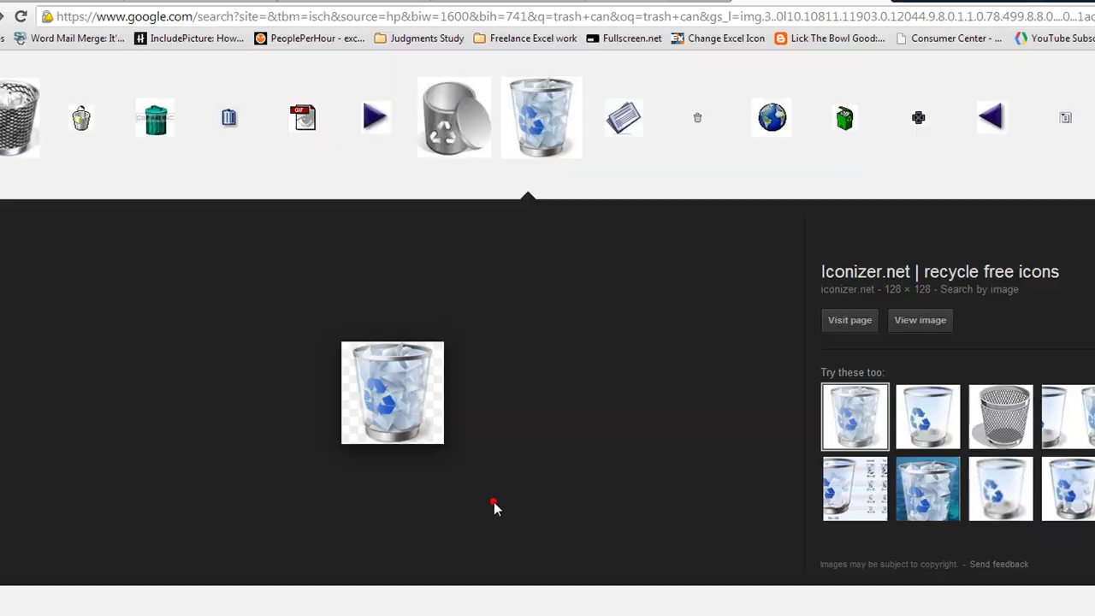
key(Return)
scroll(707, 428, down, 4)
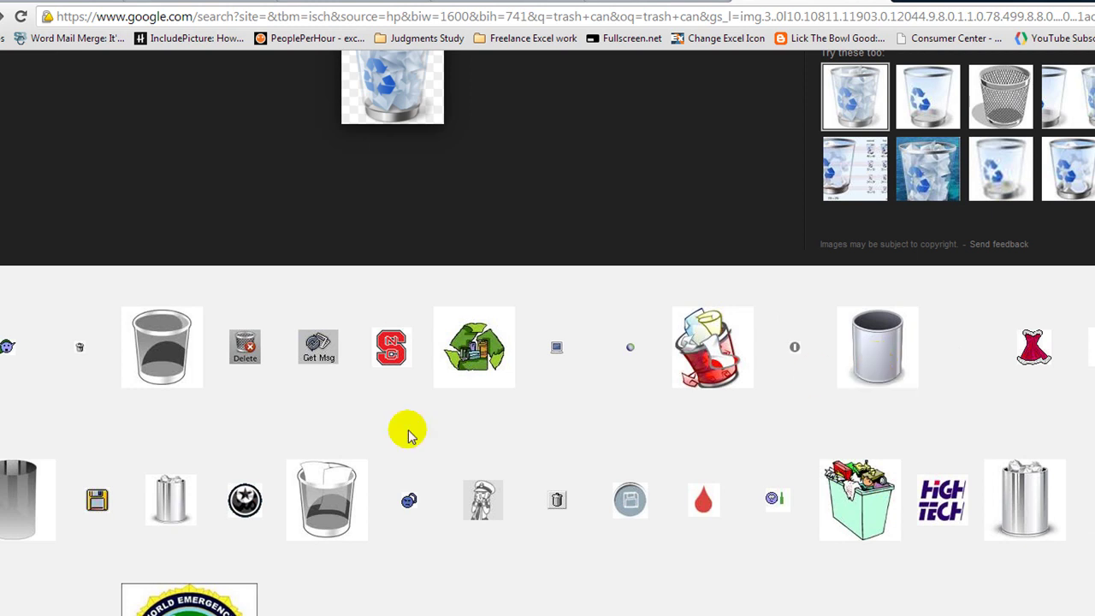
click(325, 503)
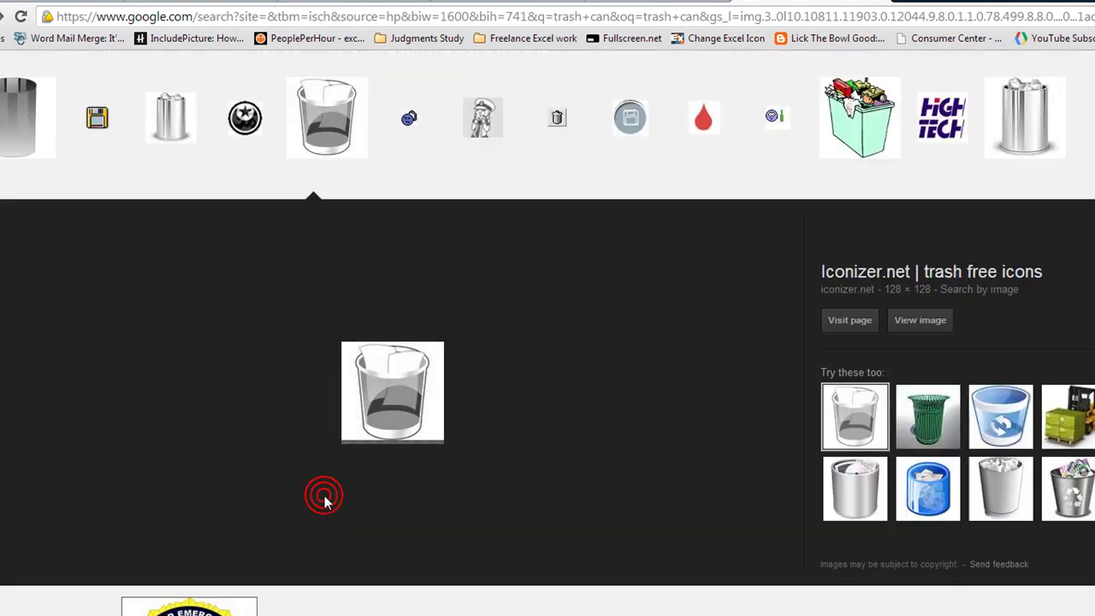
right_click(386, 404)
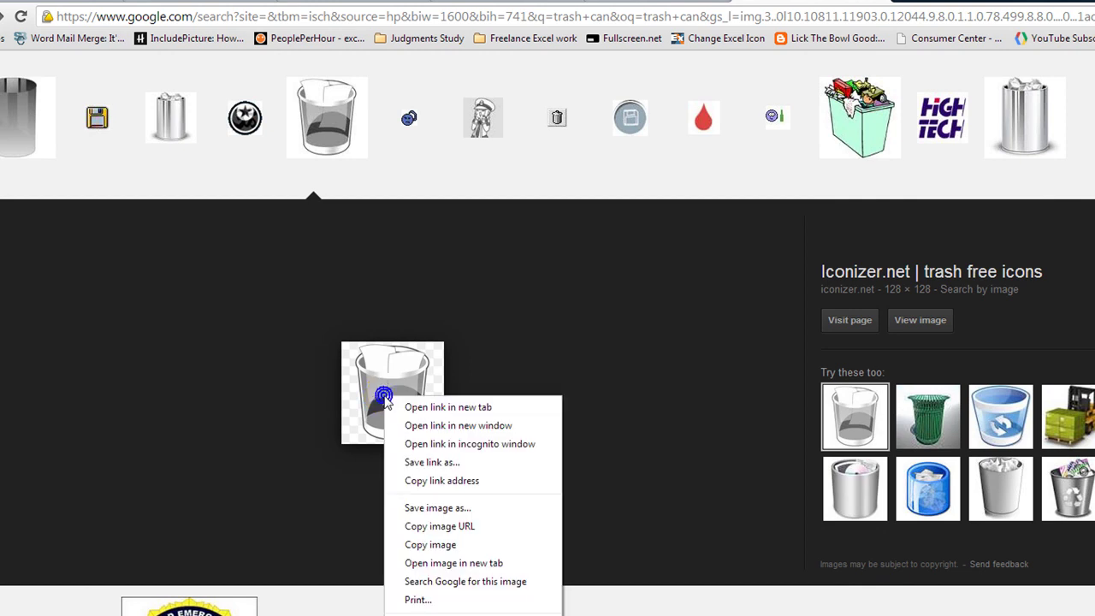
click(420, 506)
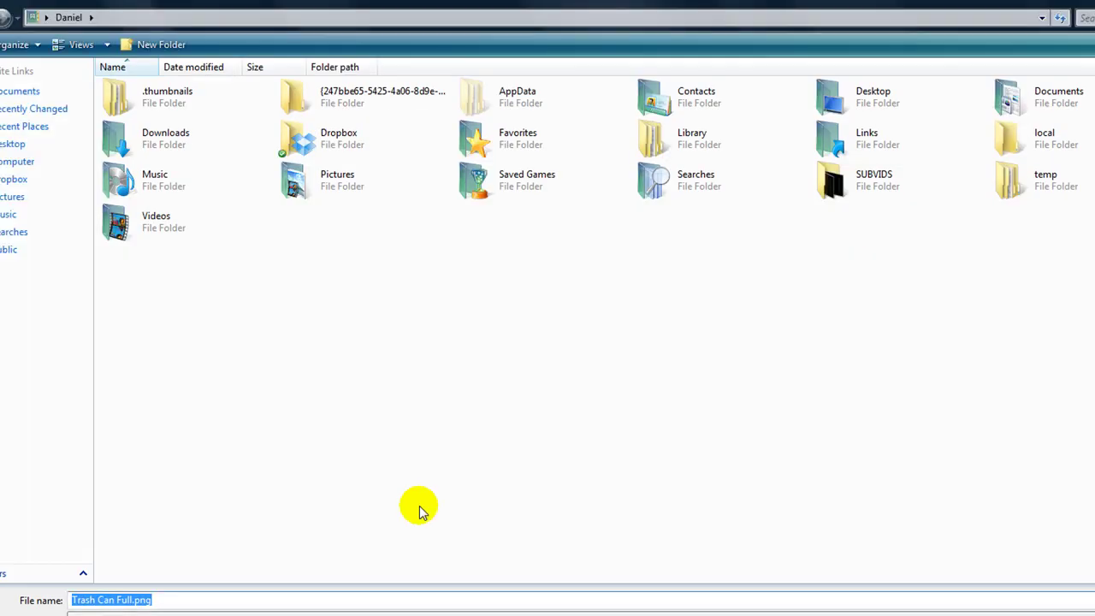
key(Return)
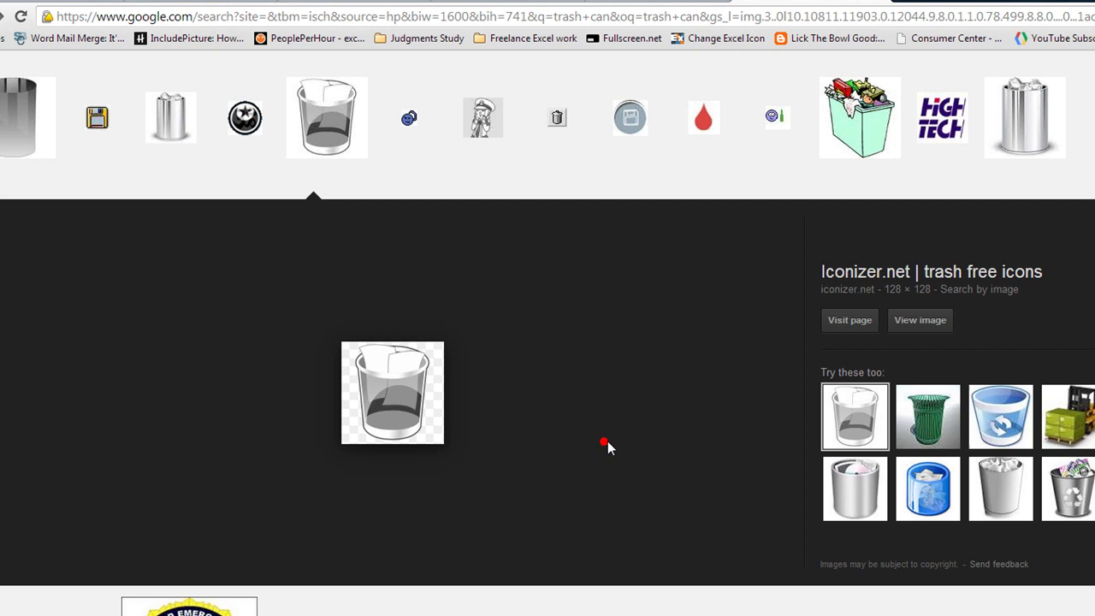
Further down the results, save the small 32 × 32 blue bin icon trash-can1.png.
scroll(609, 454, down, 3)
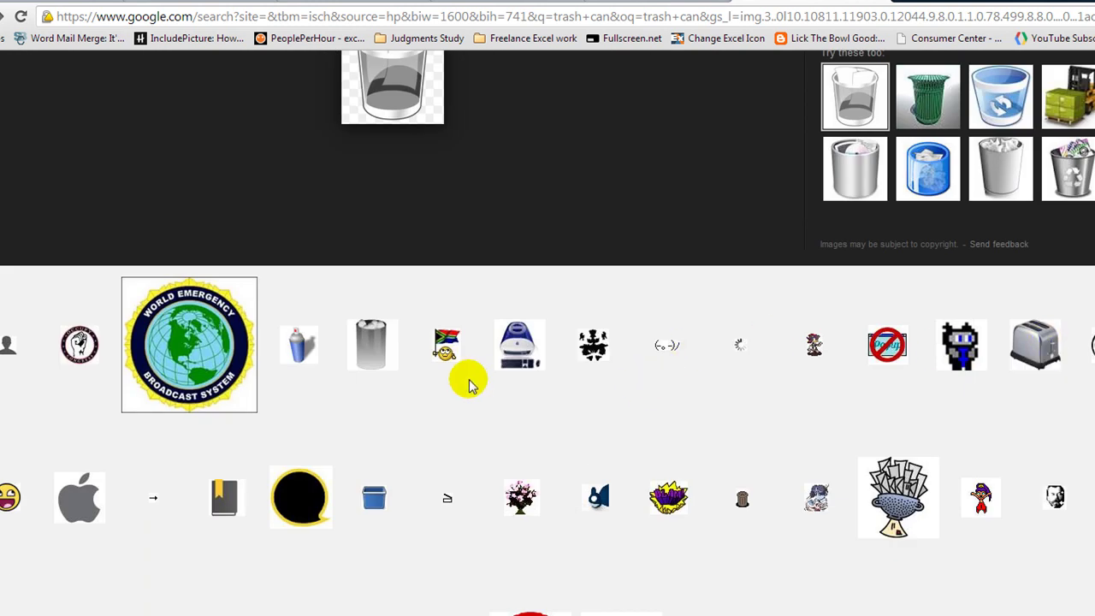
scroll(355, 394, down, 3)
scroll(360, 408, down, 3)
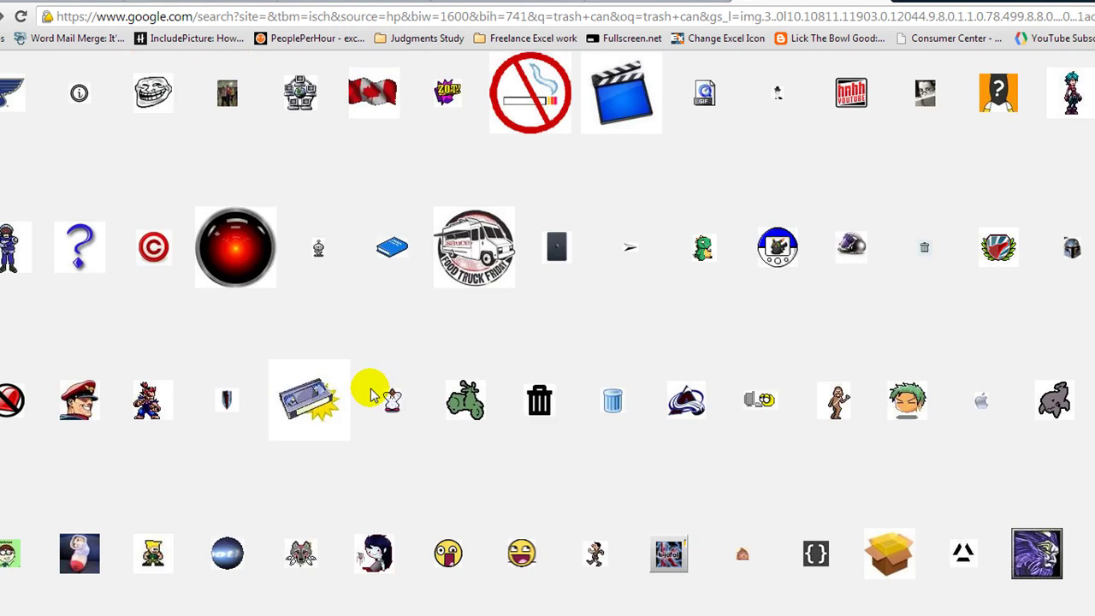
scroll(372, 394, down, 1)
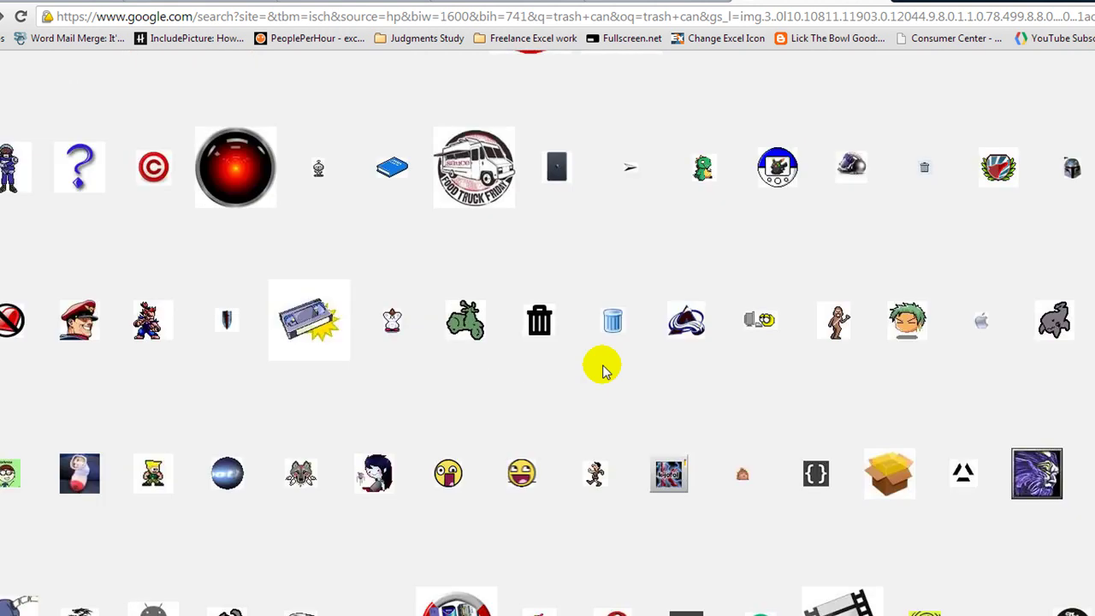
click(612, 314)
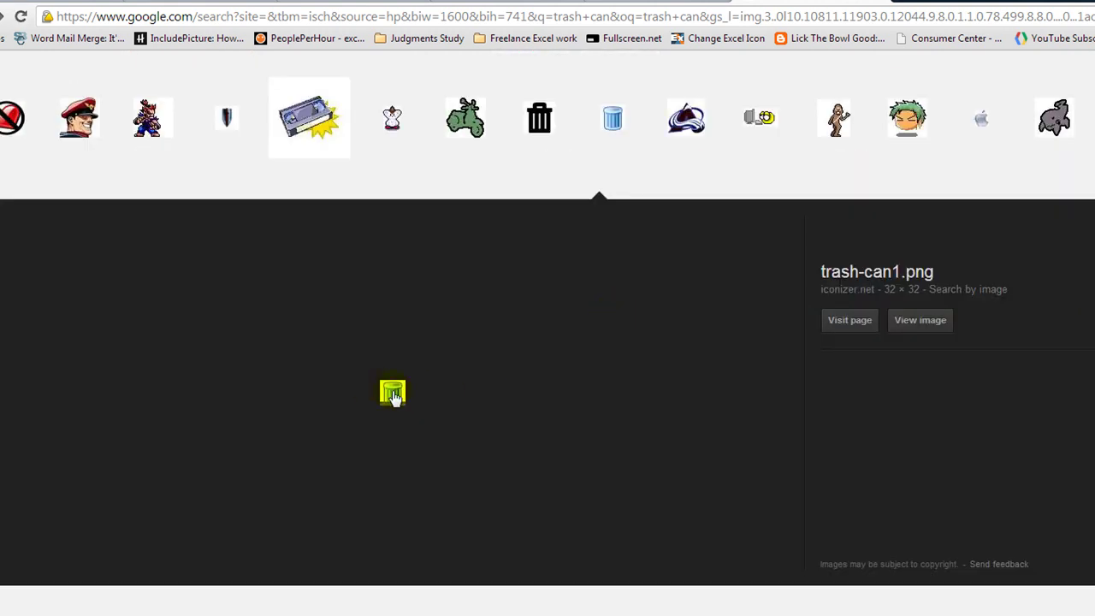
right_click(393, 393)
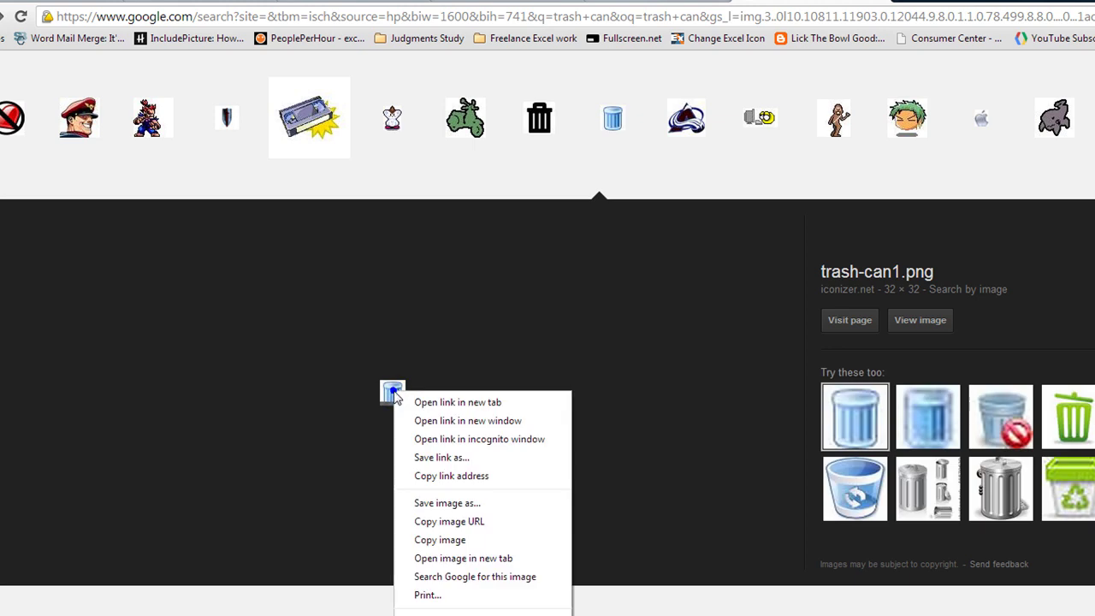
click(453, 505)
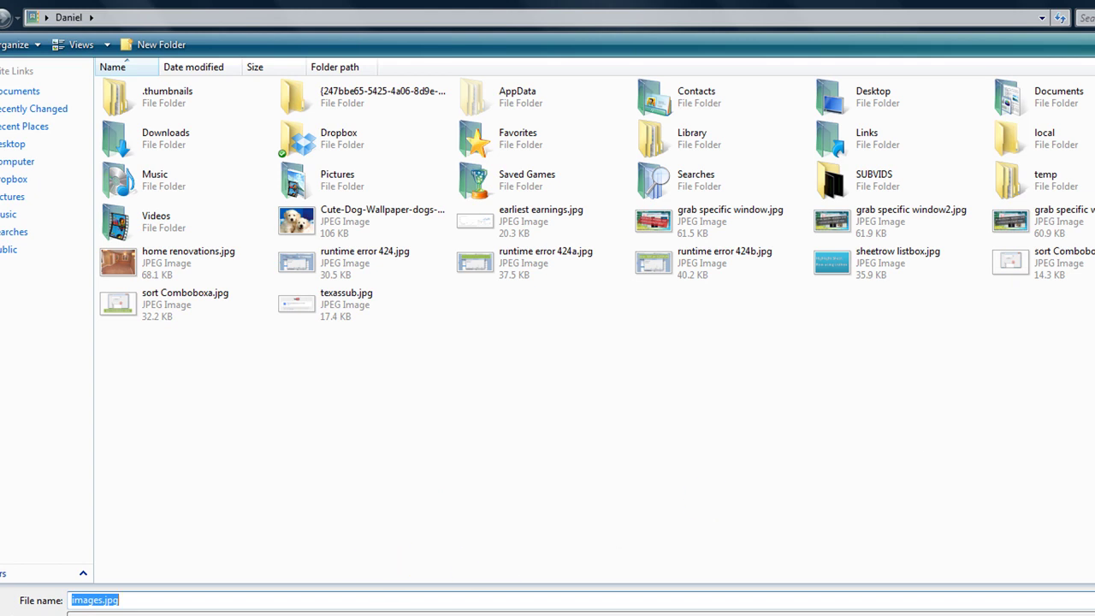
key(Return)
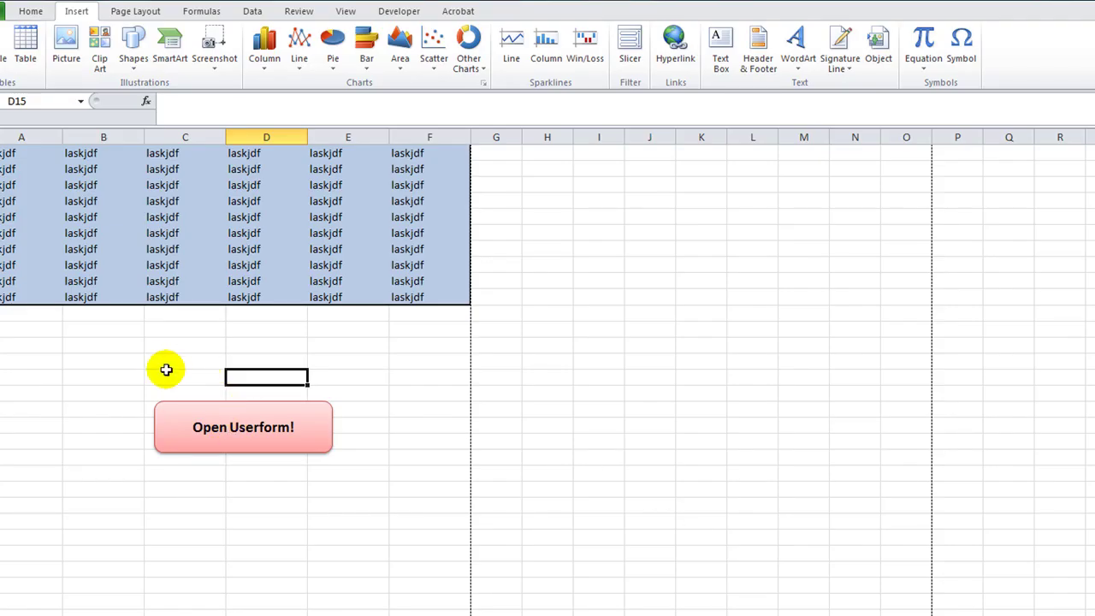
In the VBA editor, load images.jpg from the home folder as CommandButton1's Picture.
key(alt+F11)
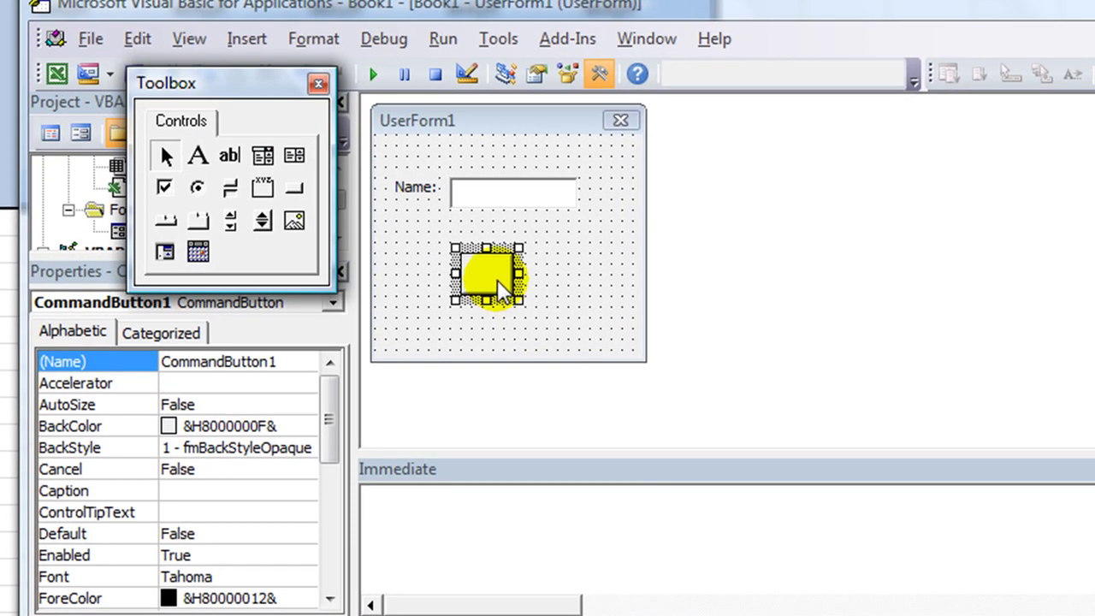
click(376, 347)
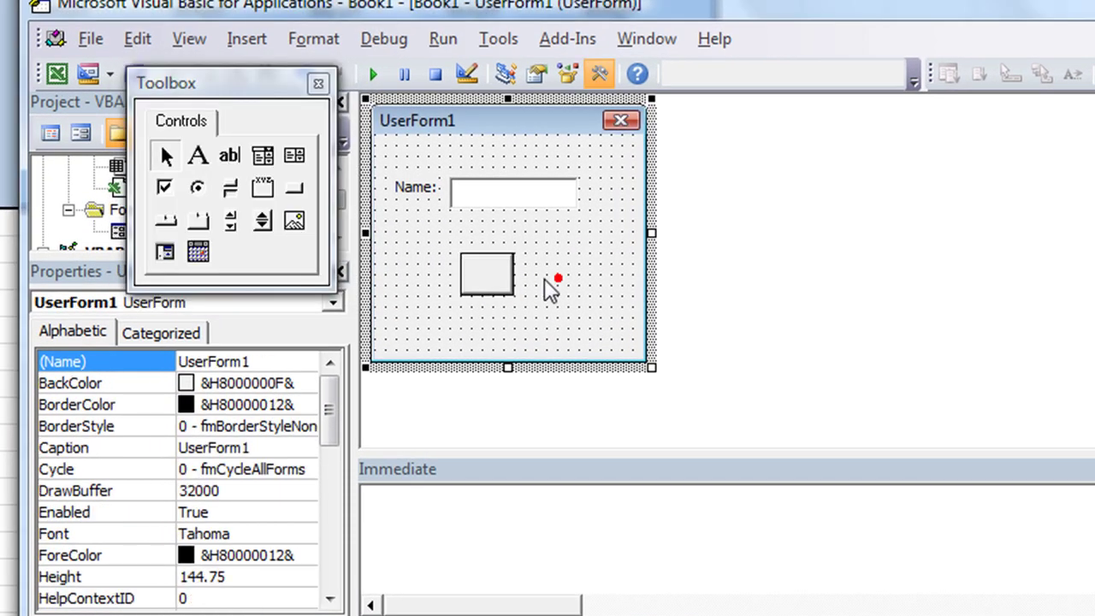
click(487, 279)
drag(330, 430, 318, 513)
click(268, 512)
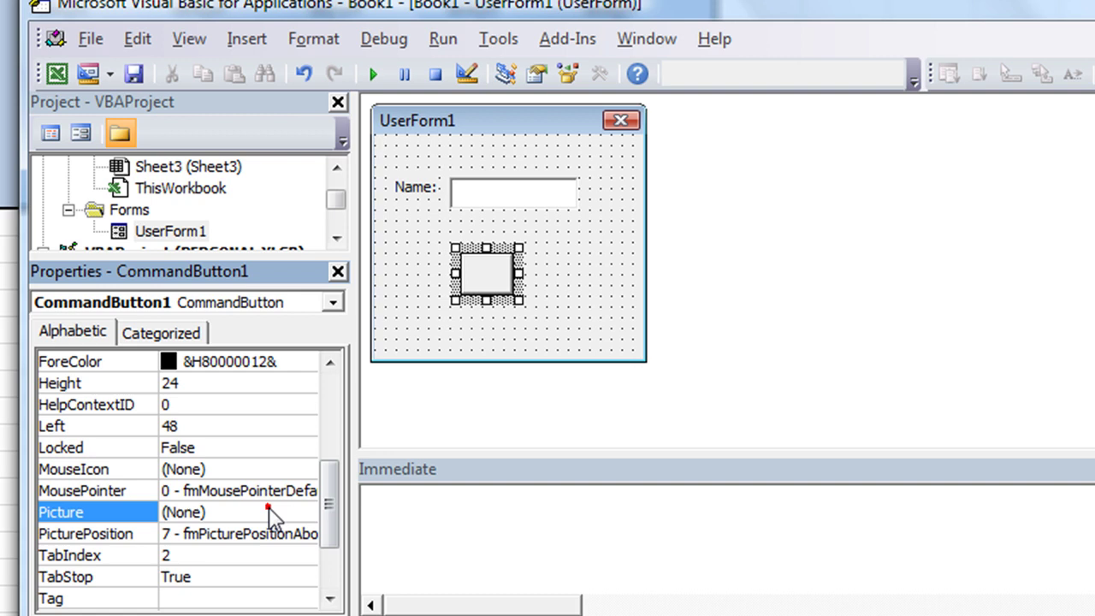
click(306, 511)
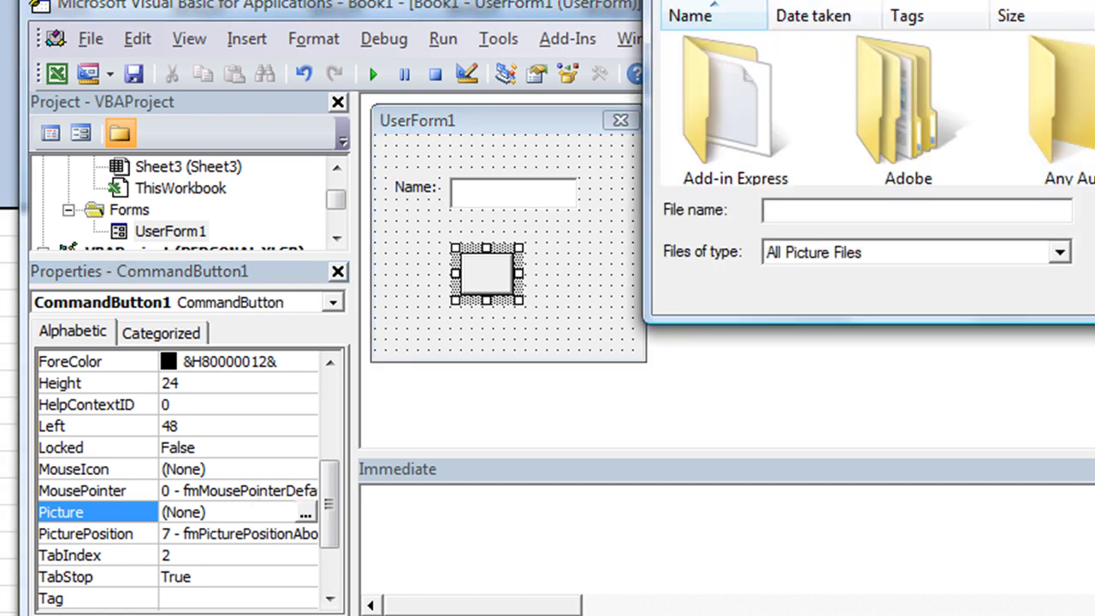
click(844, 7)
click(843, 50)
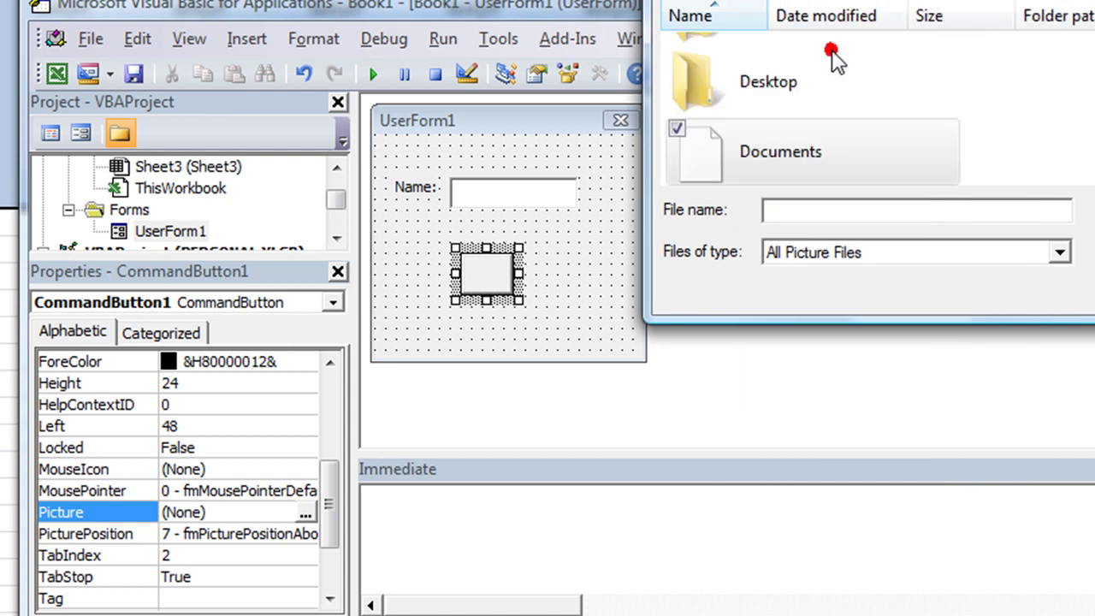
click(916, 213)
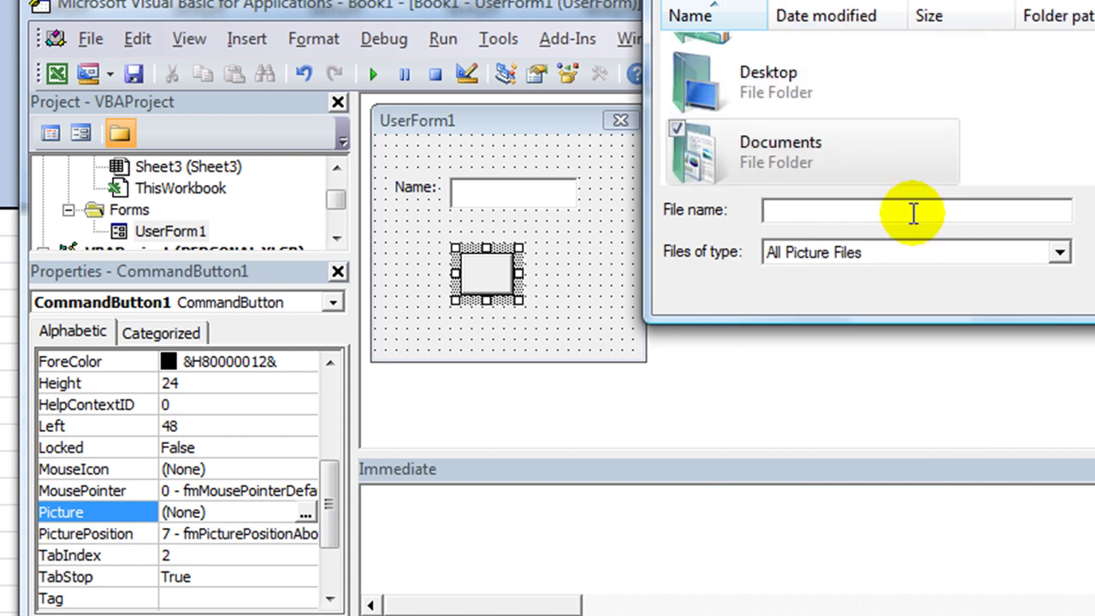
text(im)
key(Down)
key(Return)
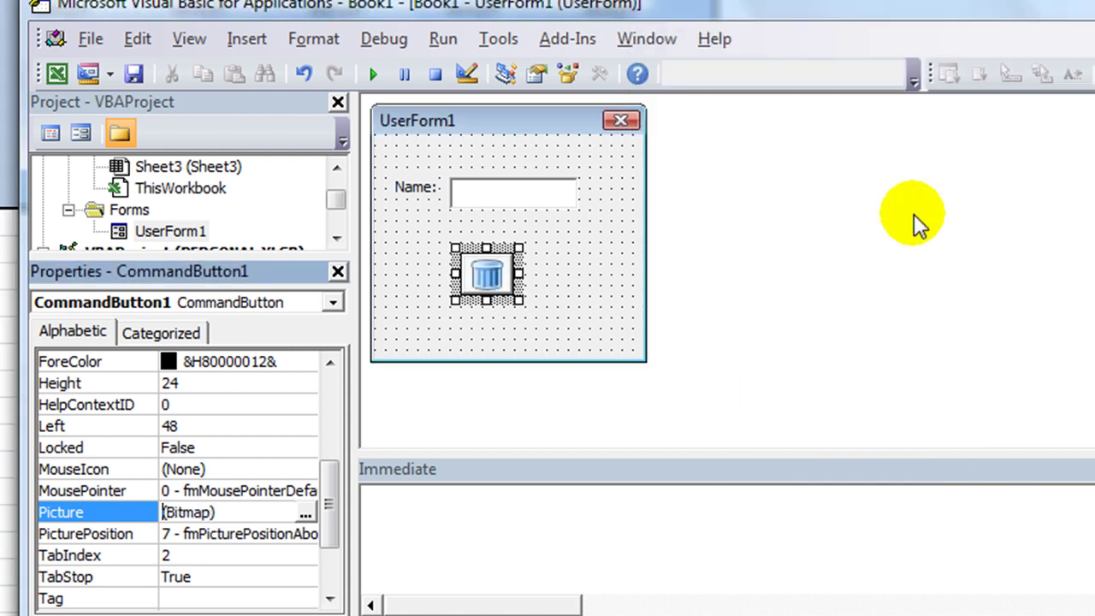
Resize the trash-can button on UserForm1, ending narrower and slightly shorter.
click(579, 301)
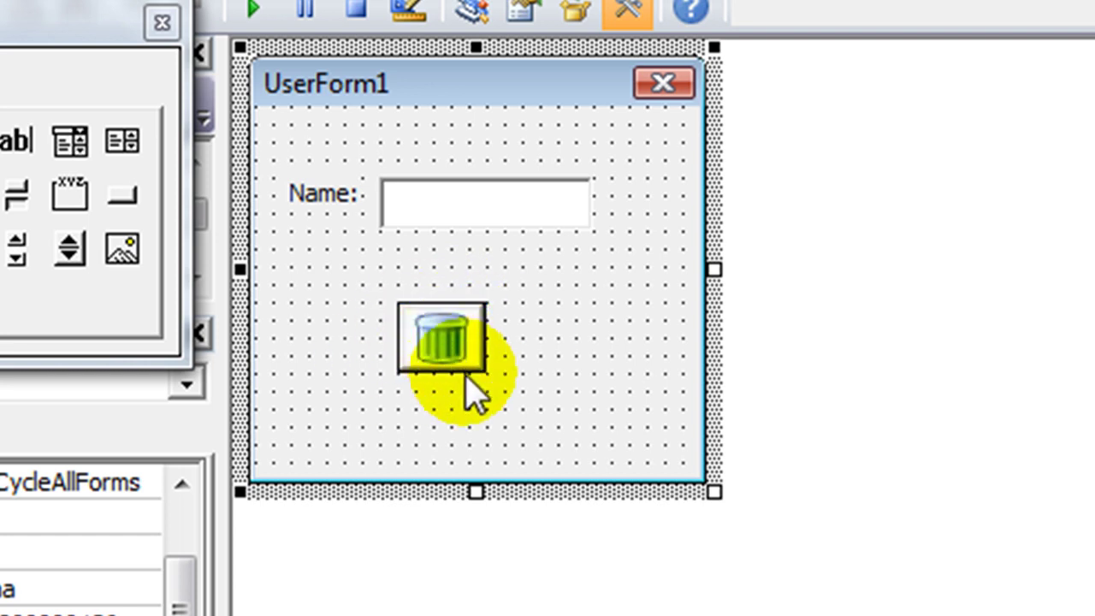
click(449, 355)
drag(440, 380, 439, 397)
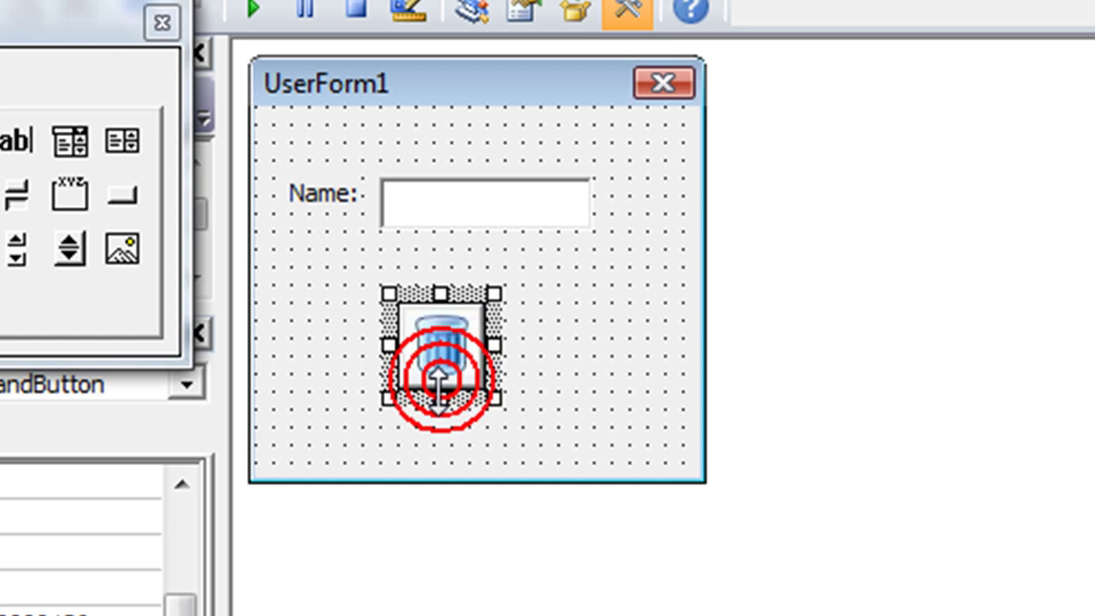
drag(493, 345, 582, 346)
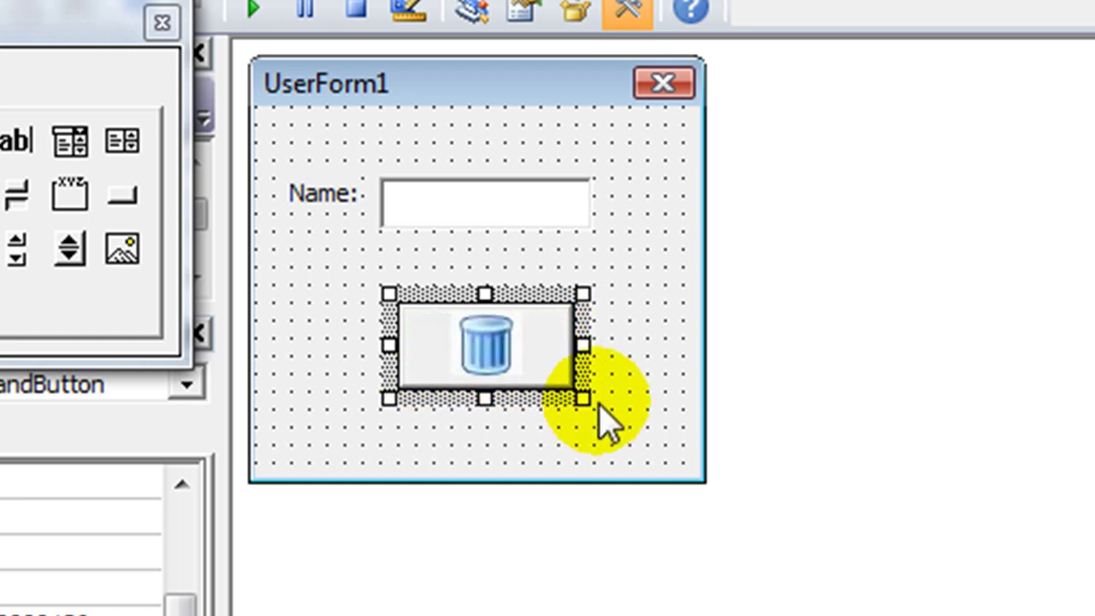
drag(584, 396, 582, 433)
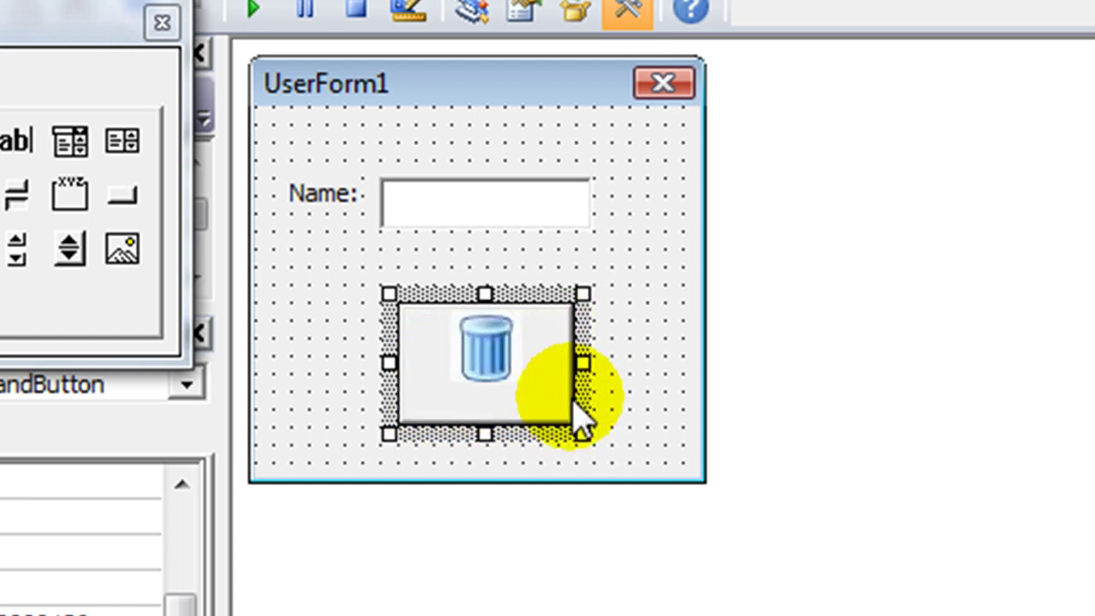
drag(485, 433, 484, 452)
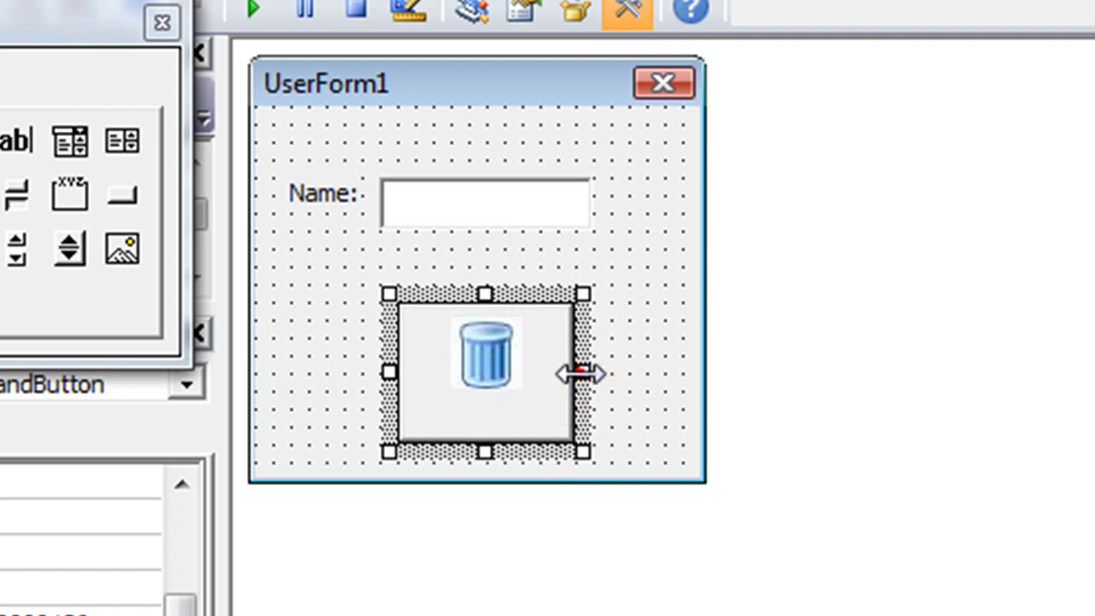
drag(580, 372, 636, 369)
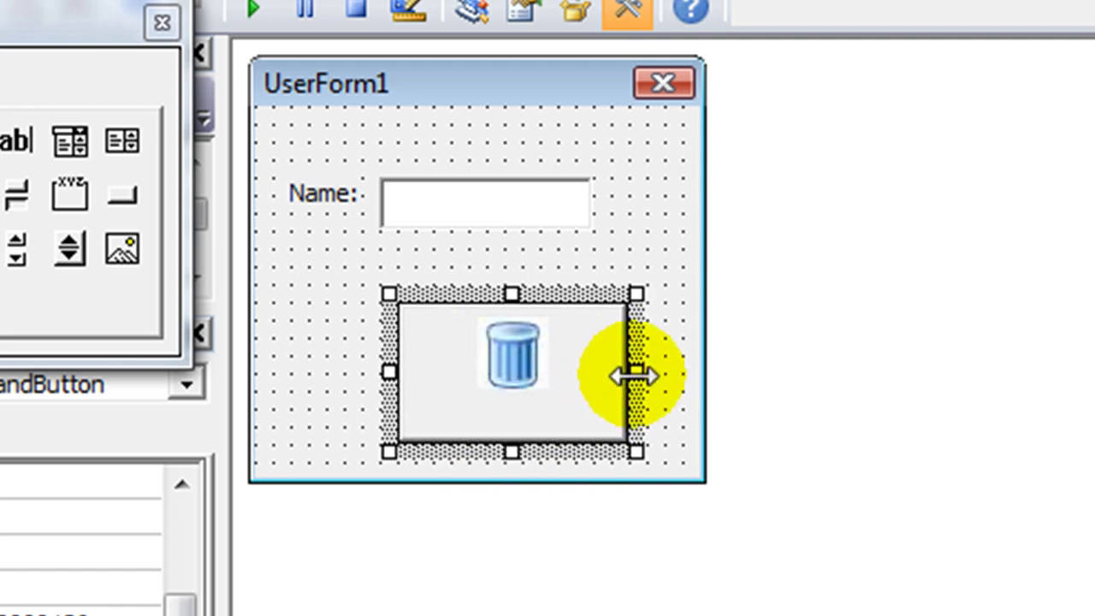
drag(634, 451, 440, 391)
click(587, 362)
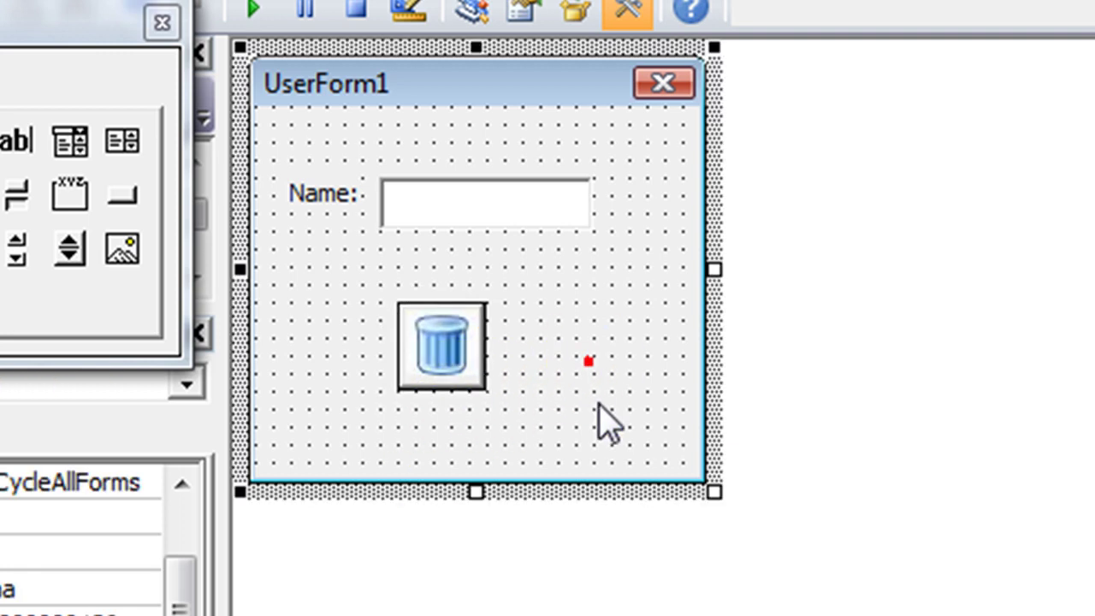
click(457, 357)
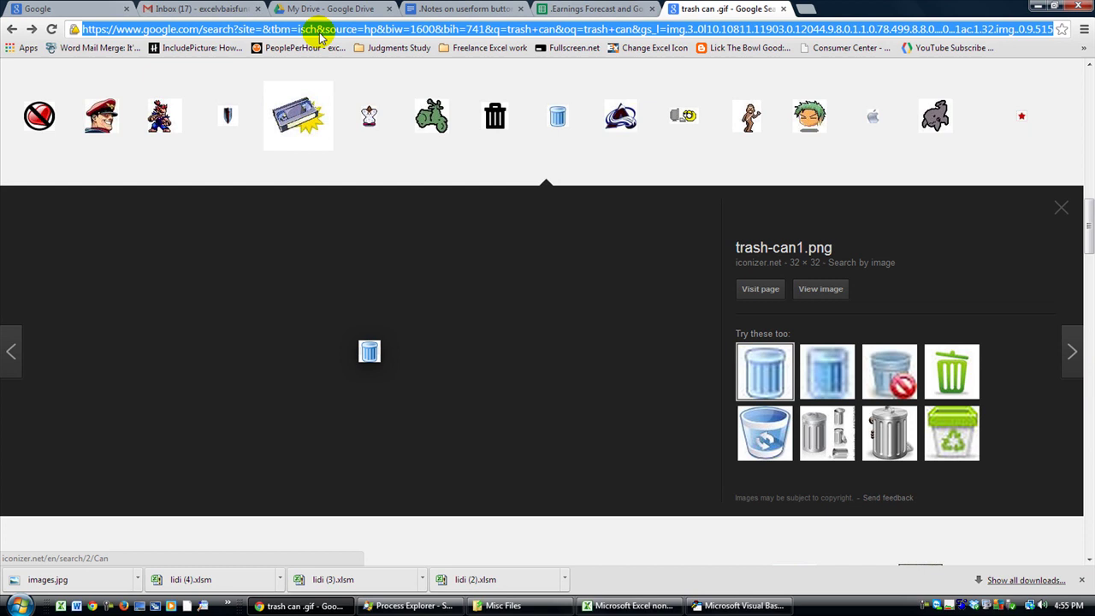
Go to iconizer.net in the browser.
text(ico)
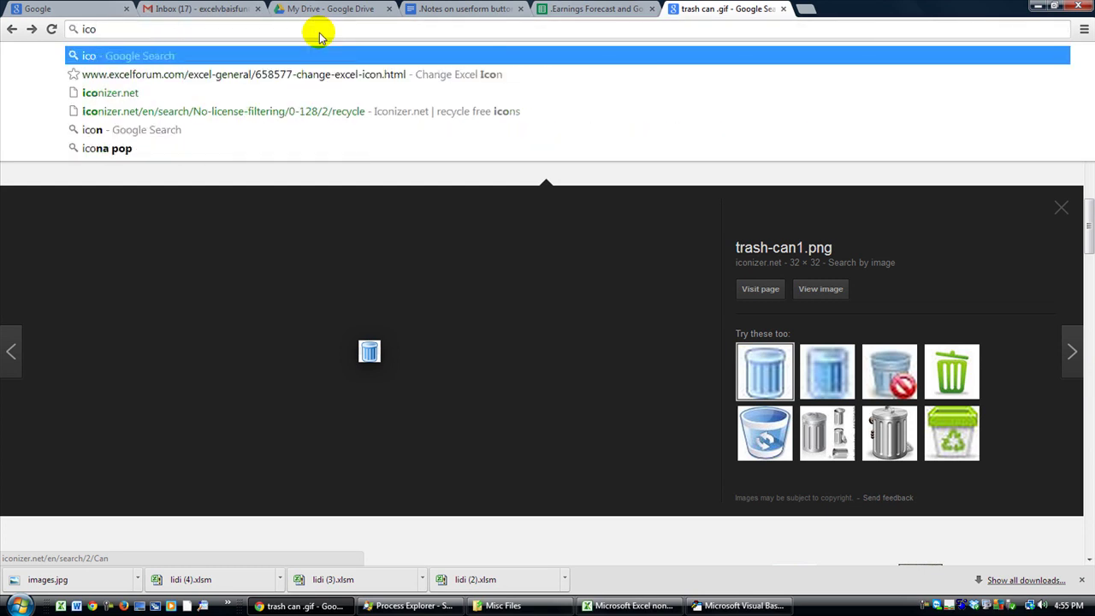
text(nizer)
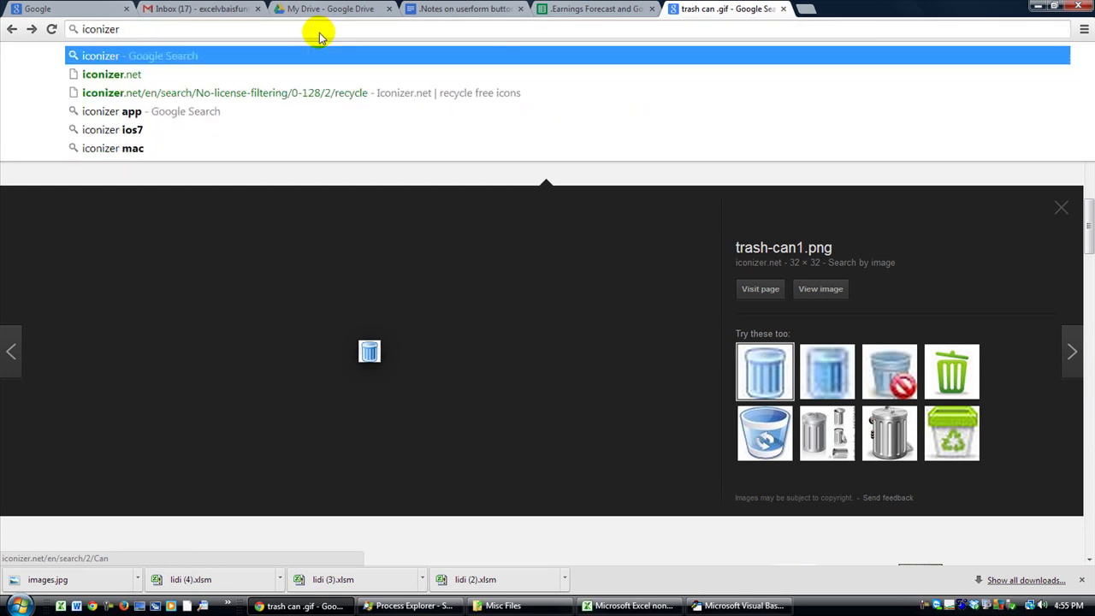
text(.ne)
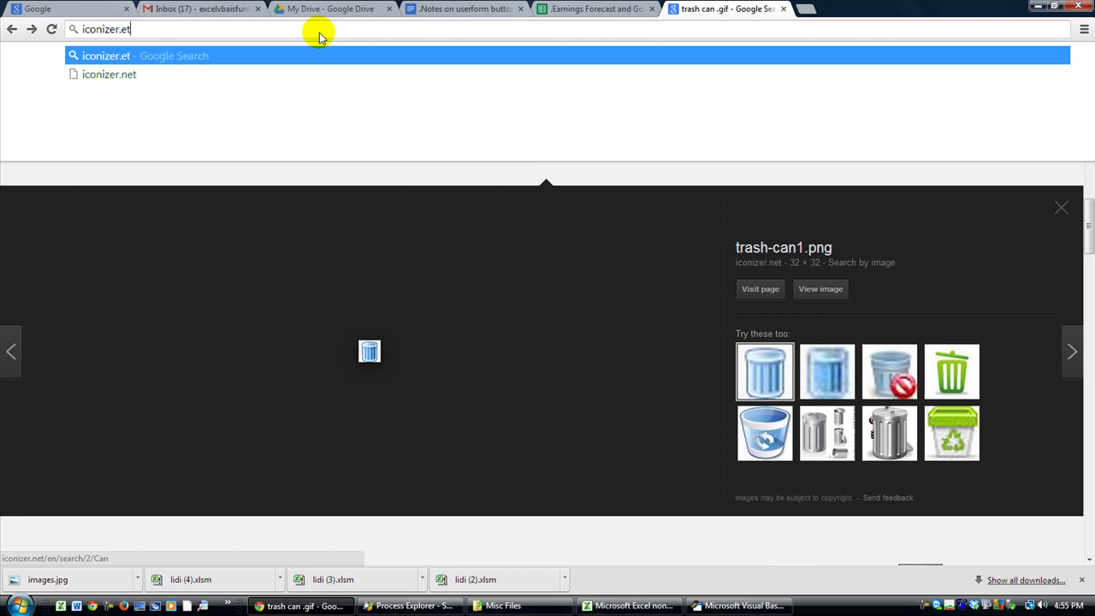
text(t)
key(Return)
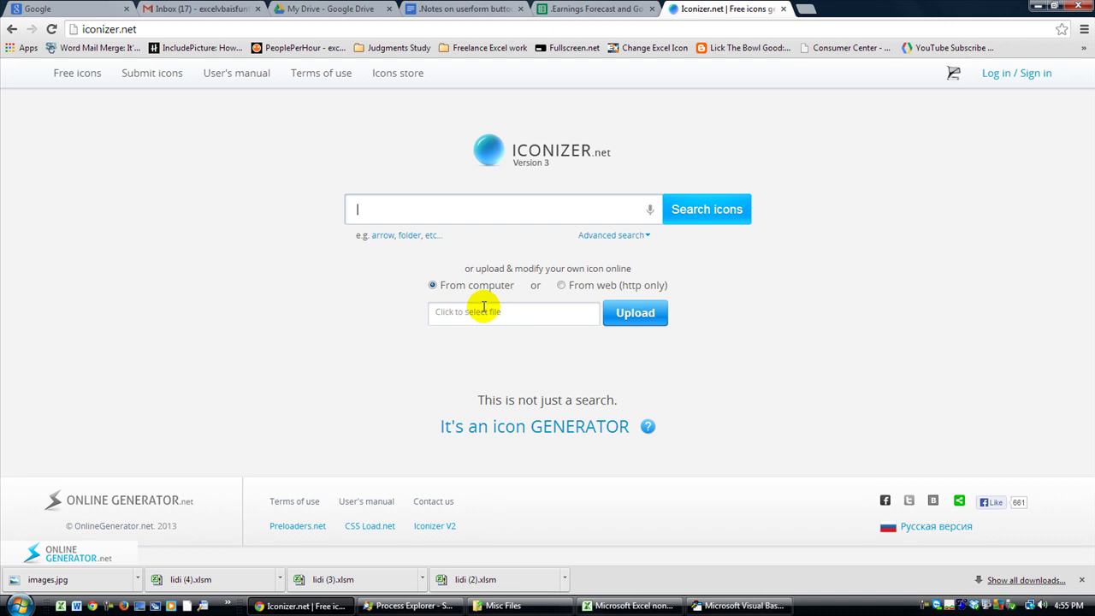
Search Iconizer.net for 'garbage' icons.
click(475, 208)
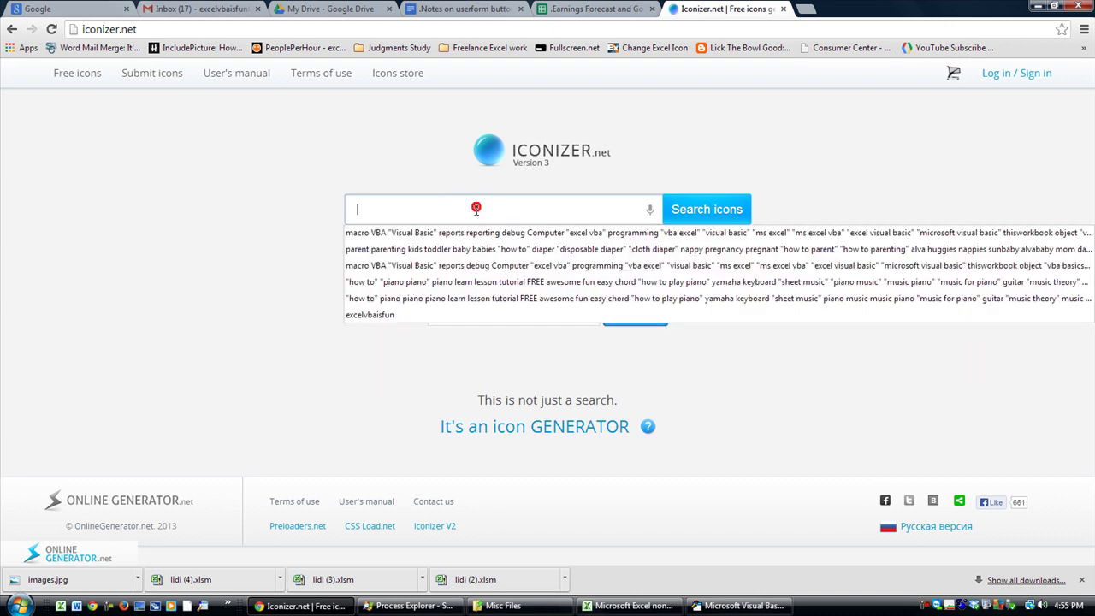
click(218, 260)
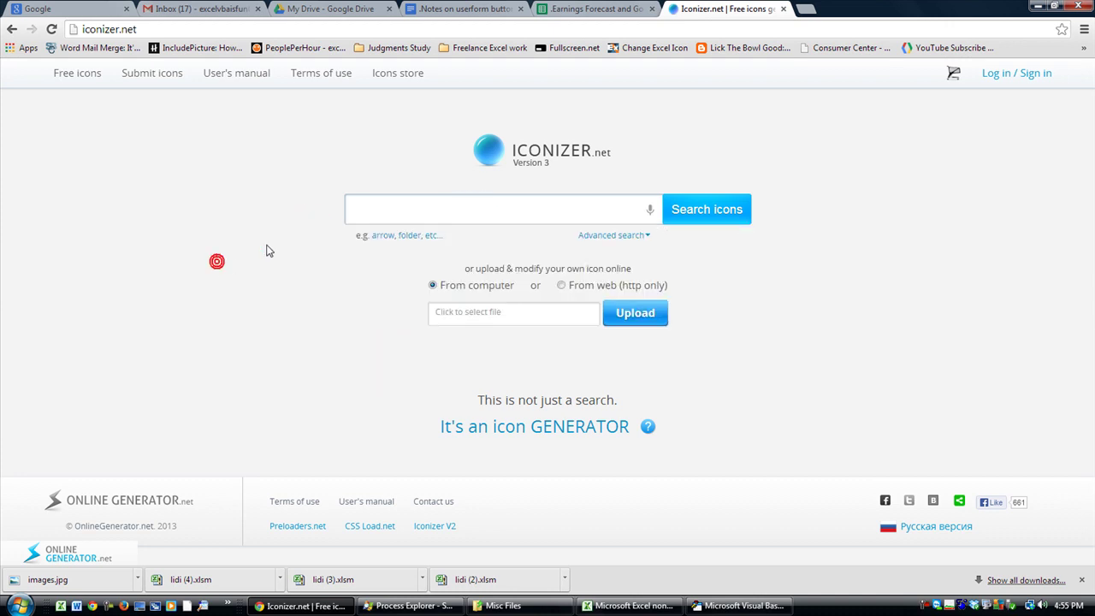
click(394, 210)
text(garbage)
key(Return)
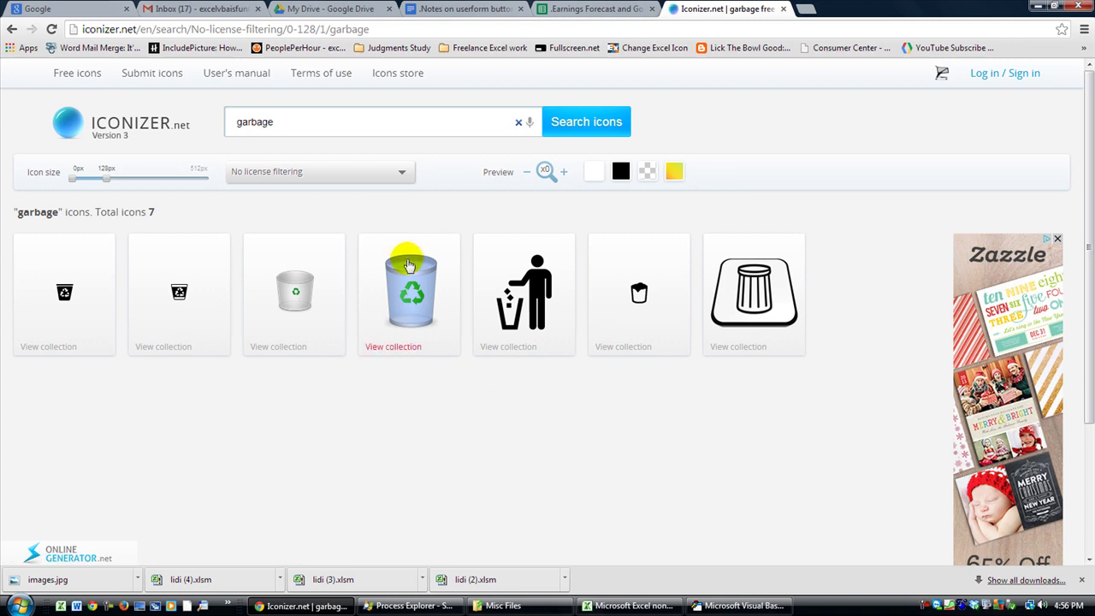
Download the recycle-bin icon with file type .GIF as garbage.gif.
click(406, 287)
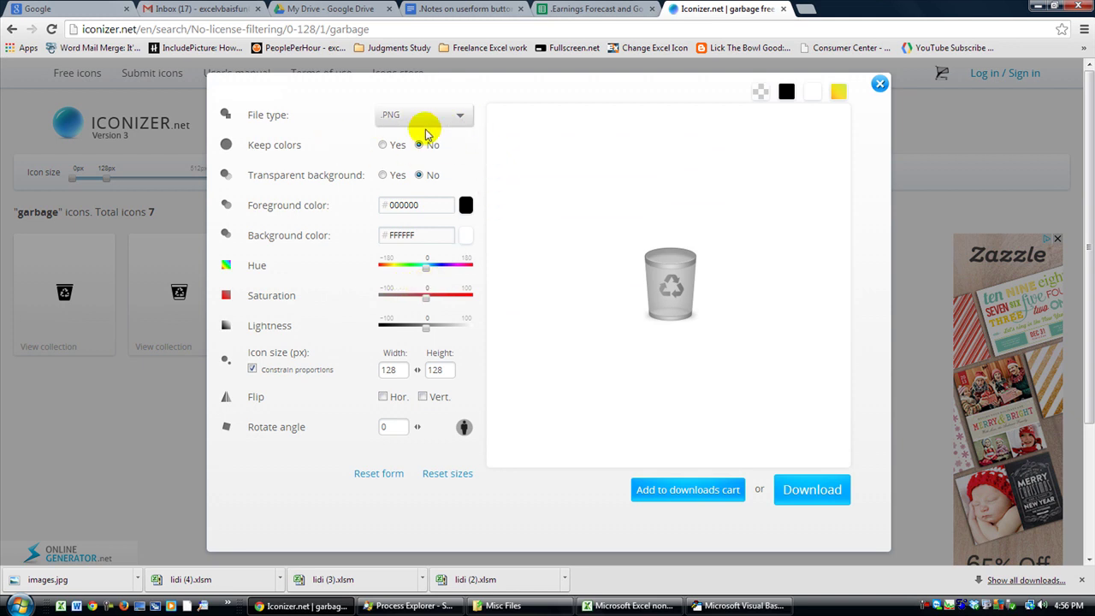
click(461, 124)
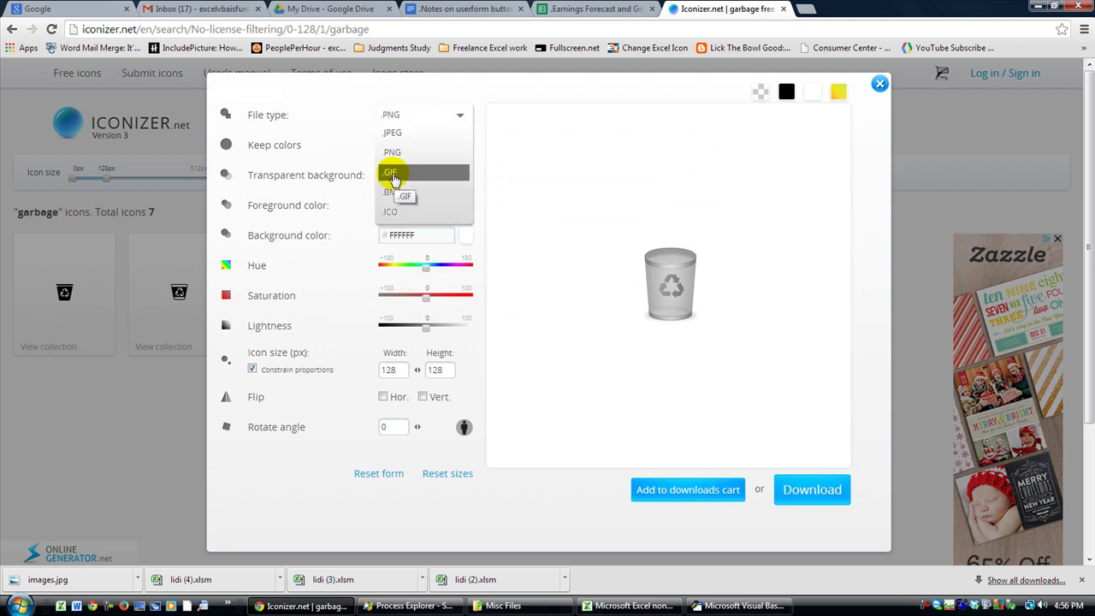
click(332, 101)
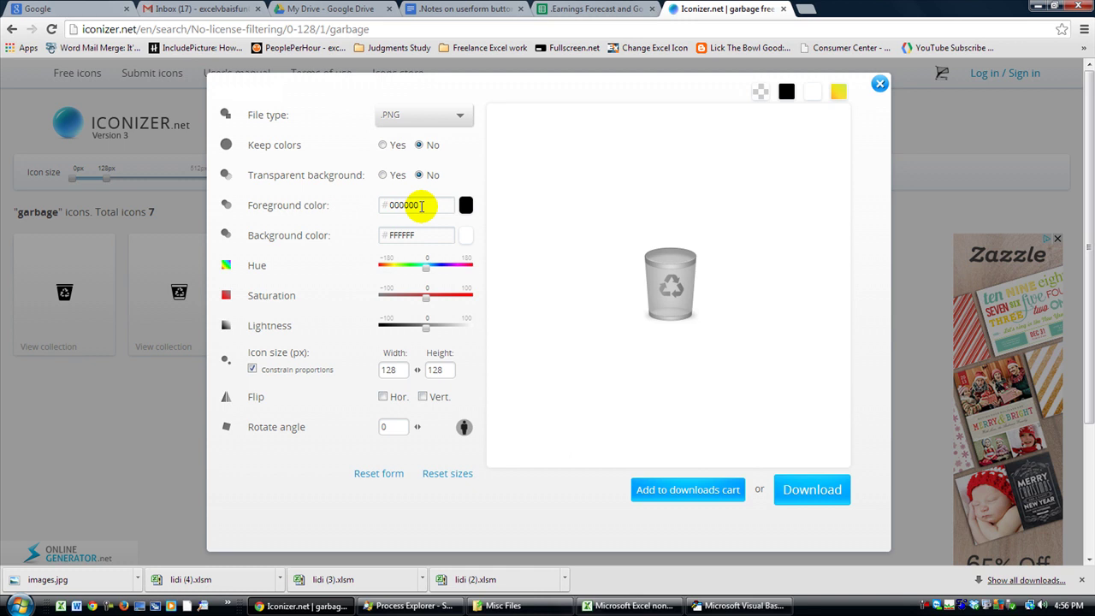
click(466, 205)
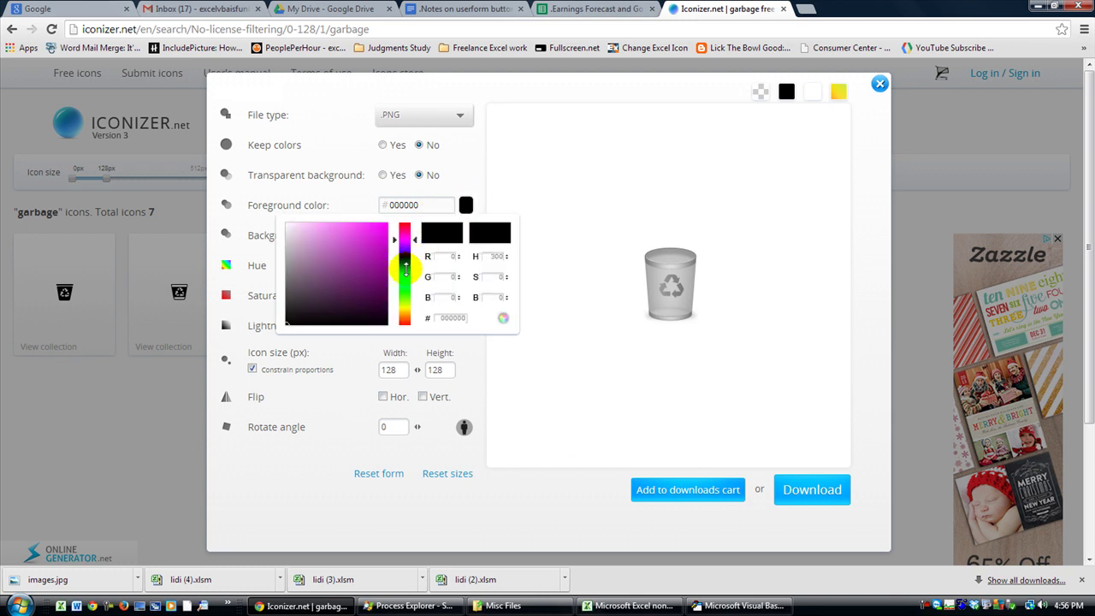
drag(405, 253, 408, 284)
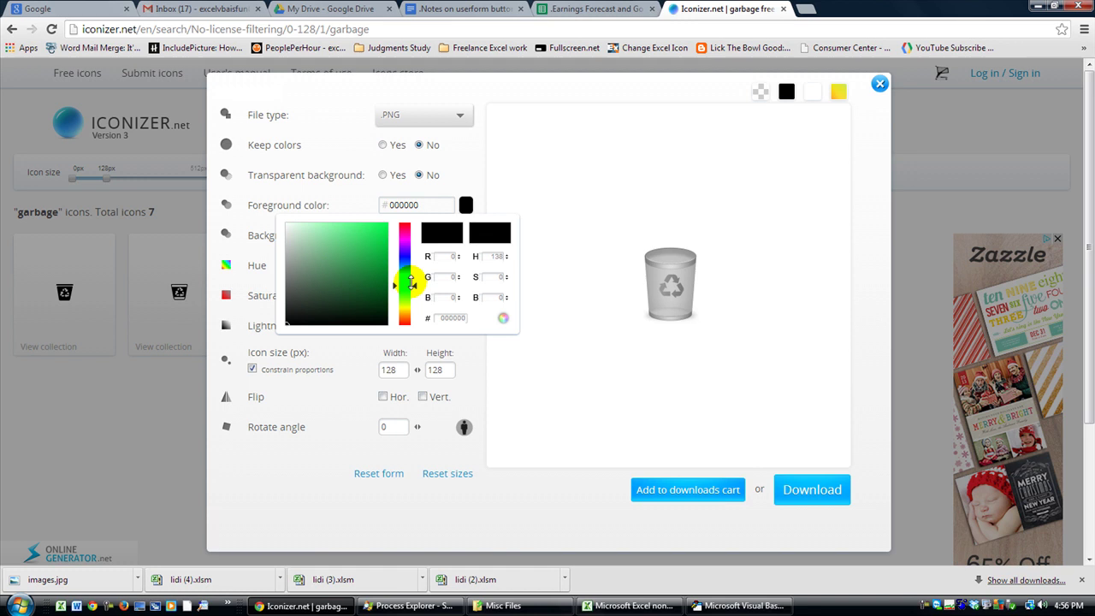
click(485, 177)
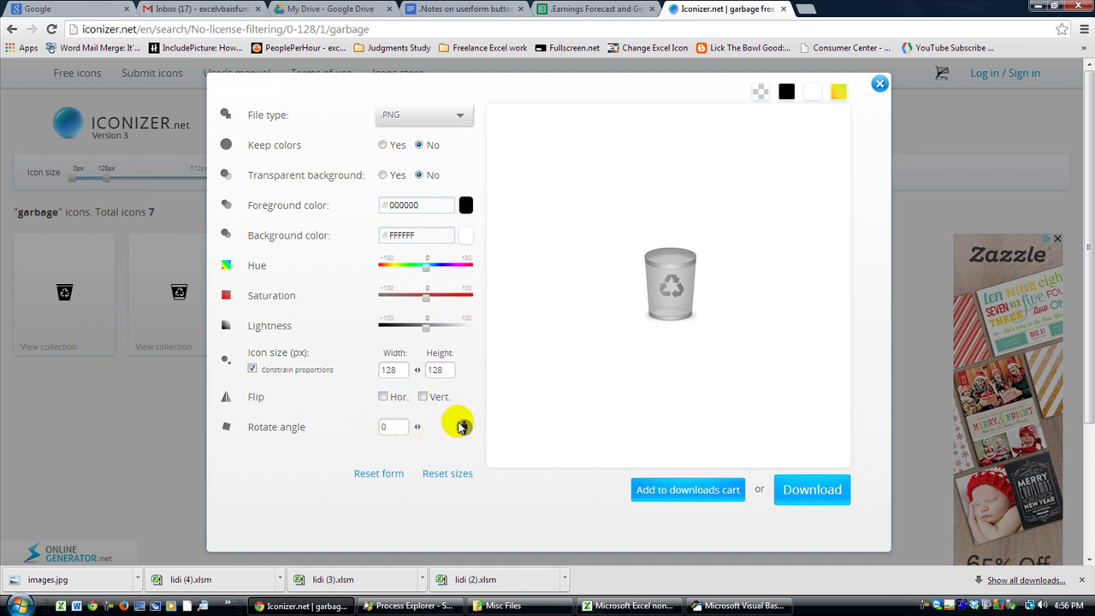
click(460, 114)
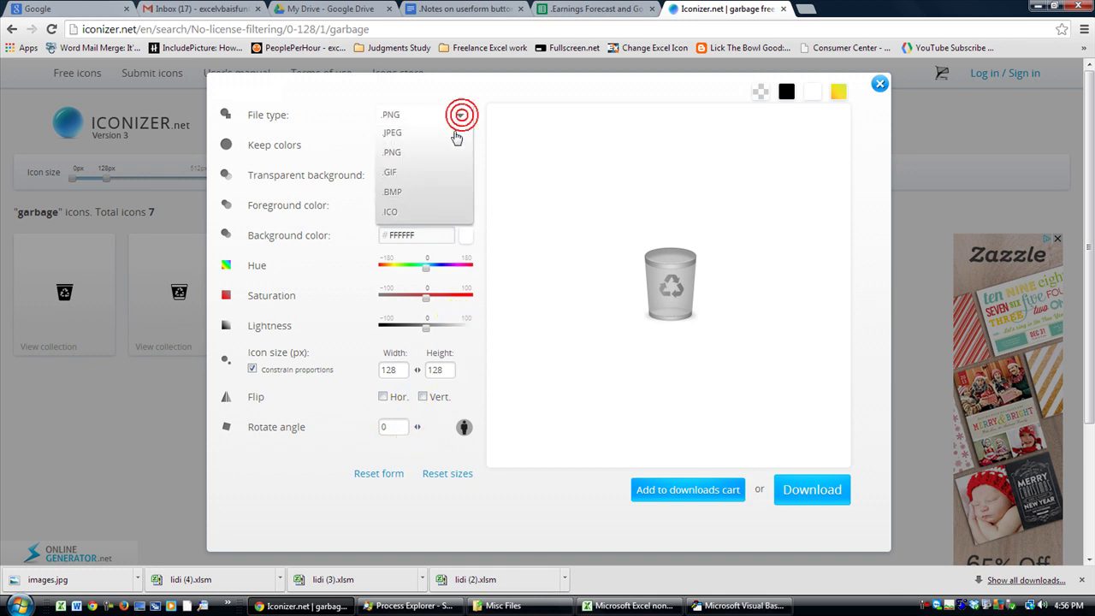
click(415, 172)
click(811, 491)
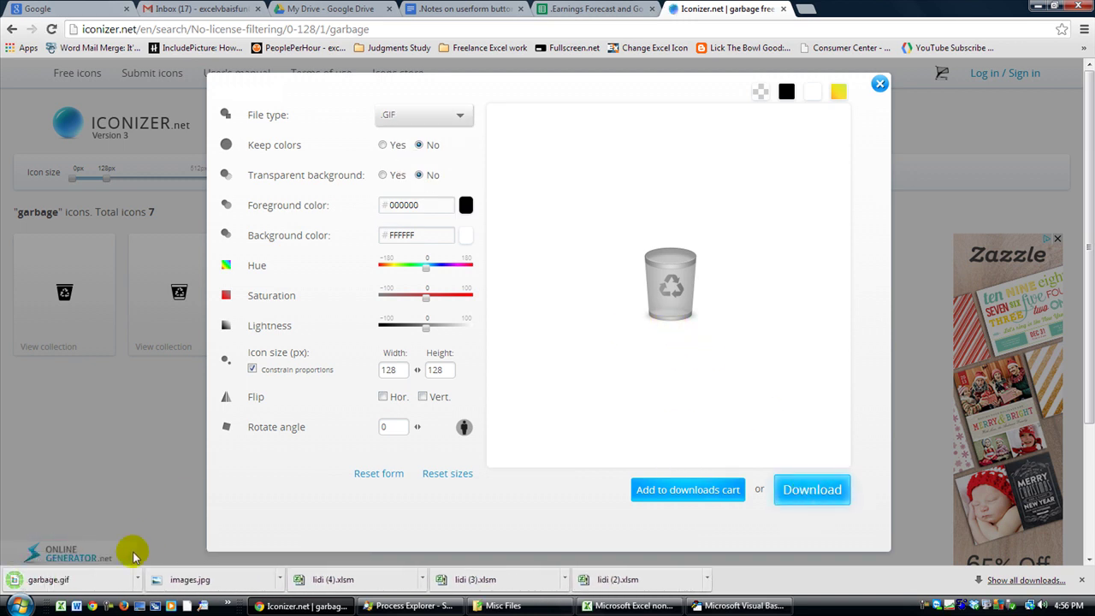
click(136, 581)
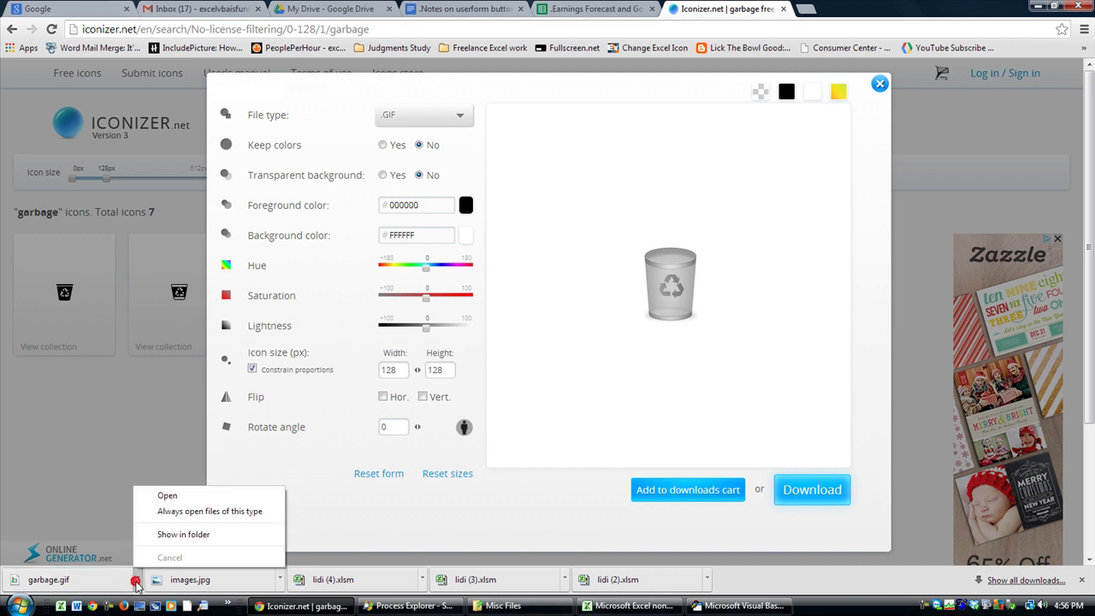
Open the button's Load Picture dialog in the VBA editor and browse to Downloads.
click(710, 608)
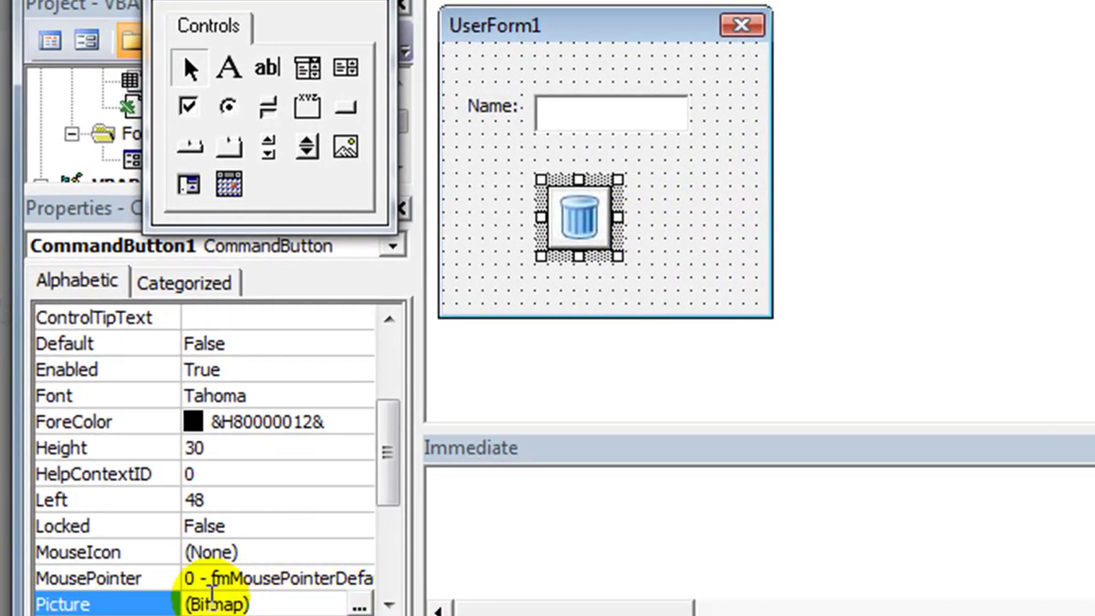
click(358, 604)
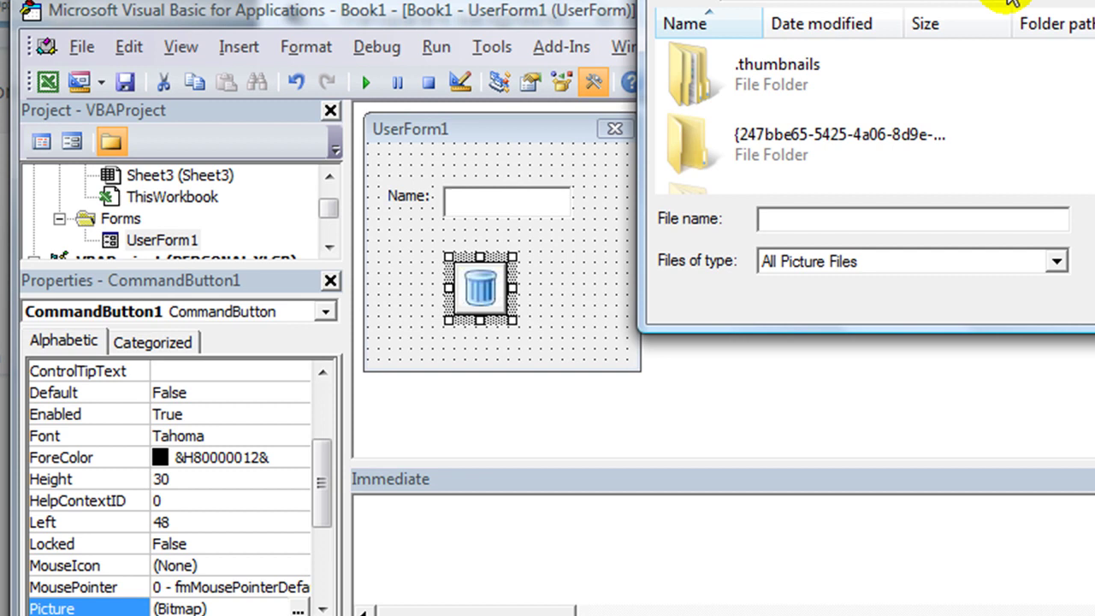
click(894, 50)
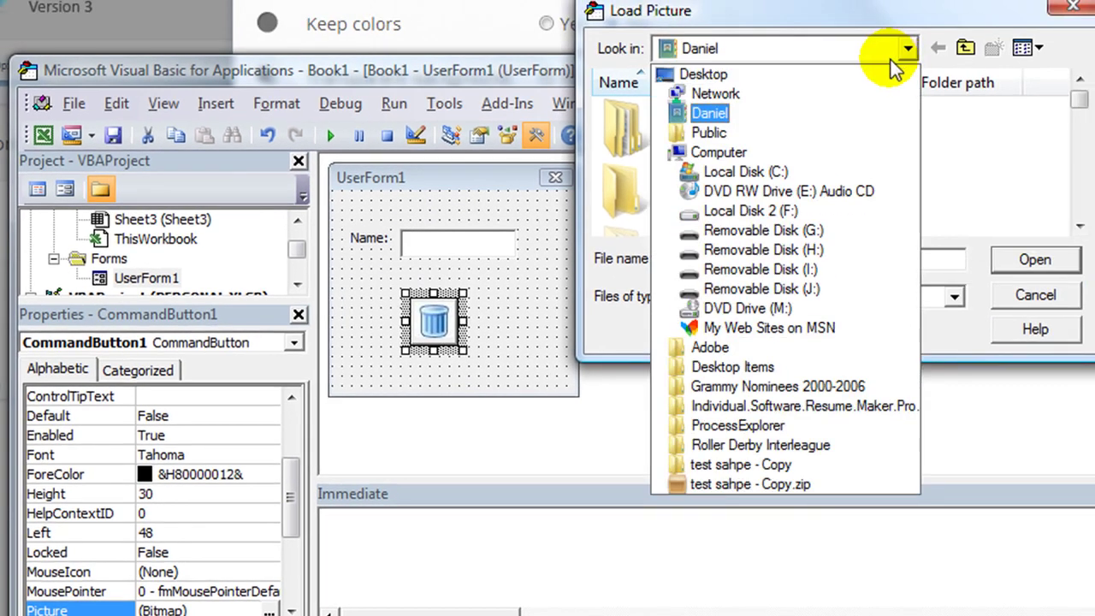
click(906, 51)
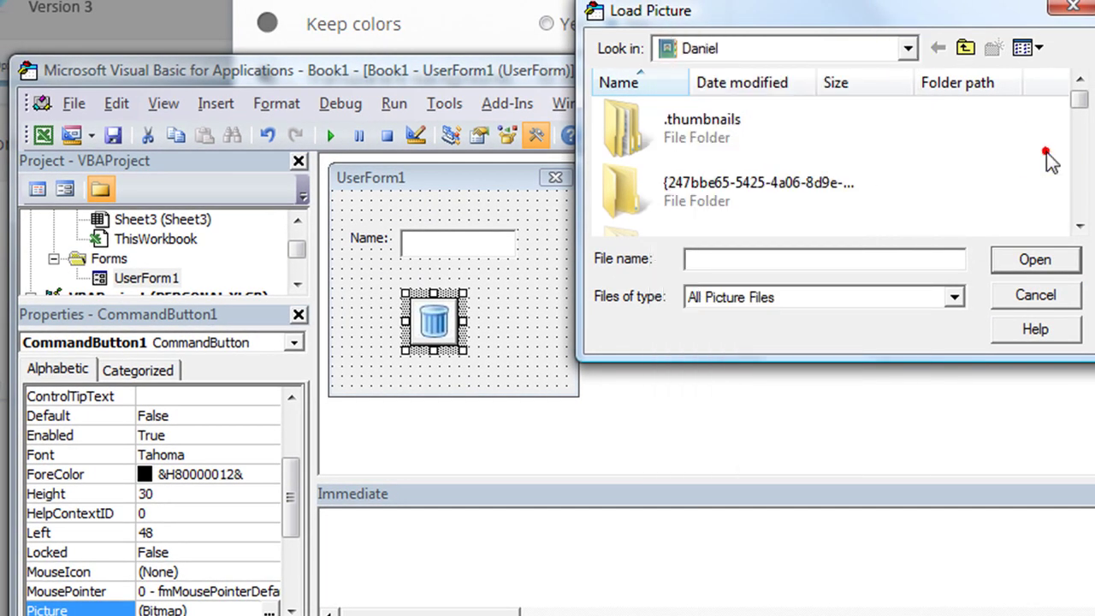
key(Down)
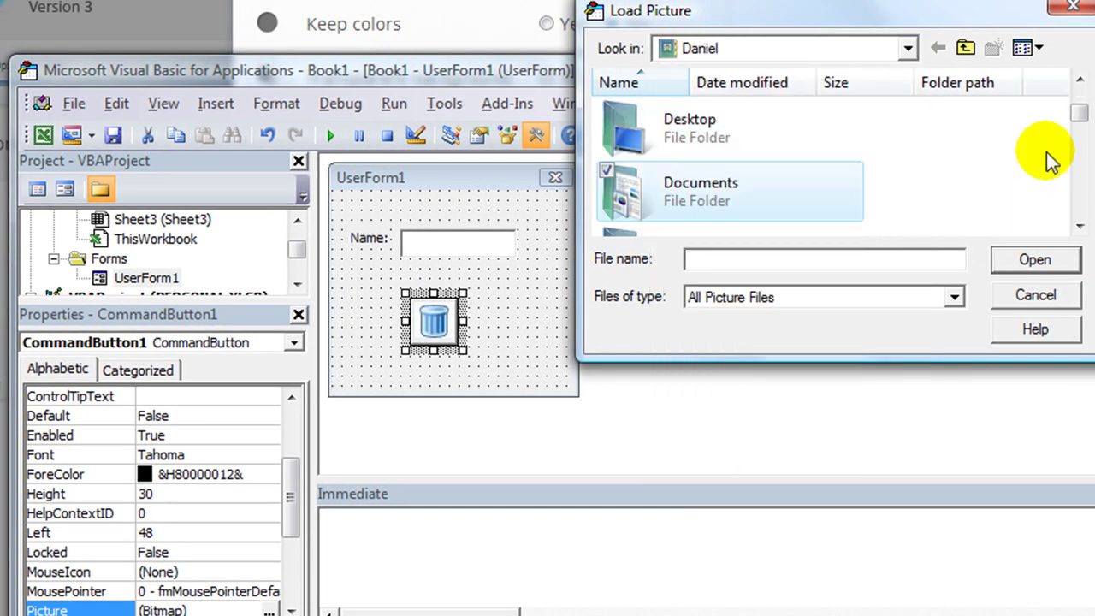
key(Down)
key(Return)
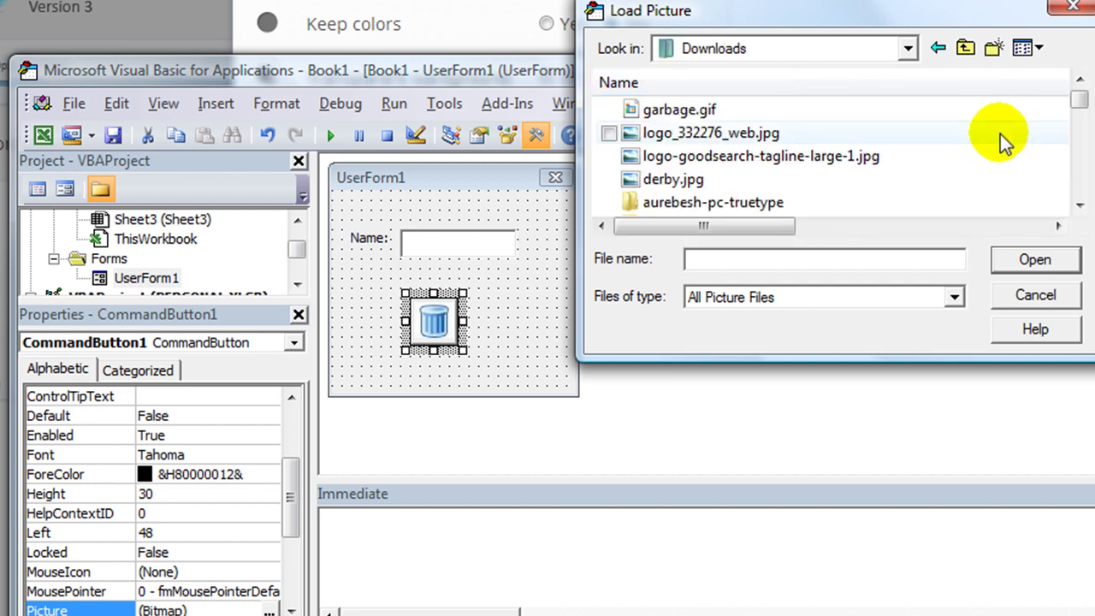
Load garbage.gif as the button's picture and enlarge the button to fit it.
double_click(751, 112)
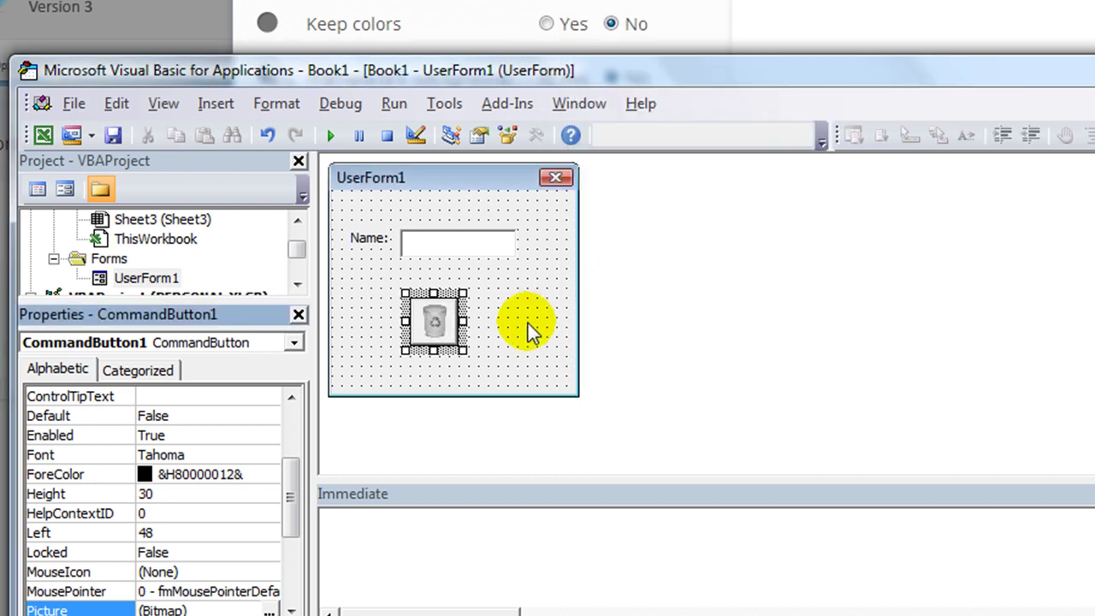
drag(462, 350, 511, 386)
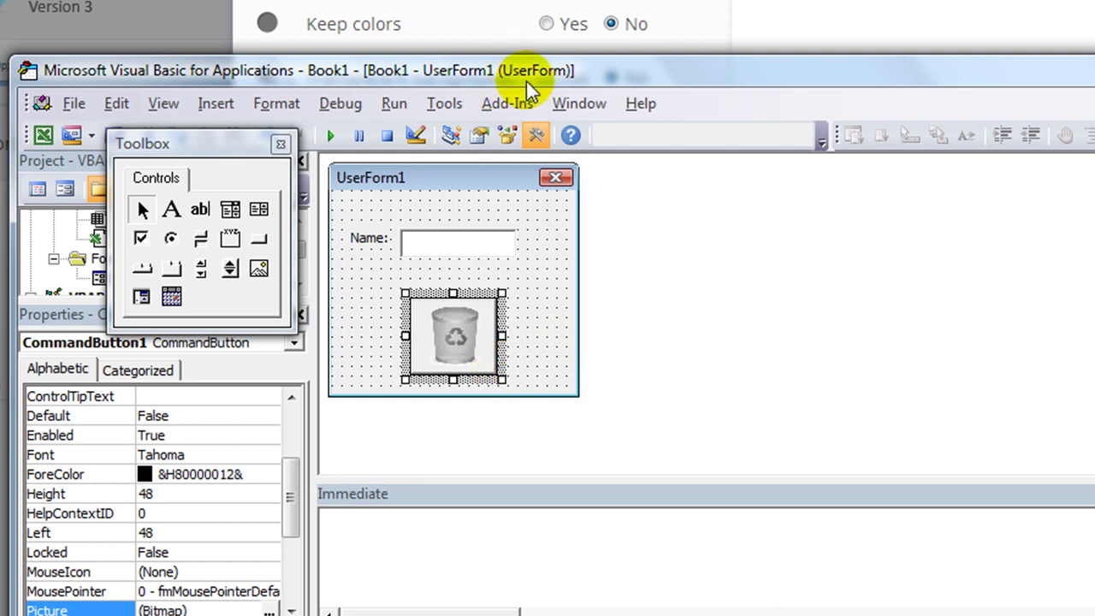
mouse_move(526, 81)
mouse_down()
mouse_move(511, 382)
mouse_move(533, 359)
mouse_move(548, 392)
mouse_up()
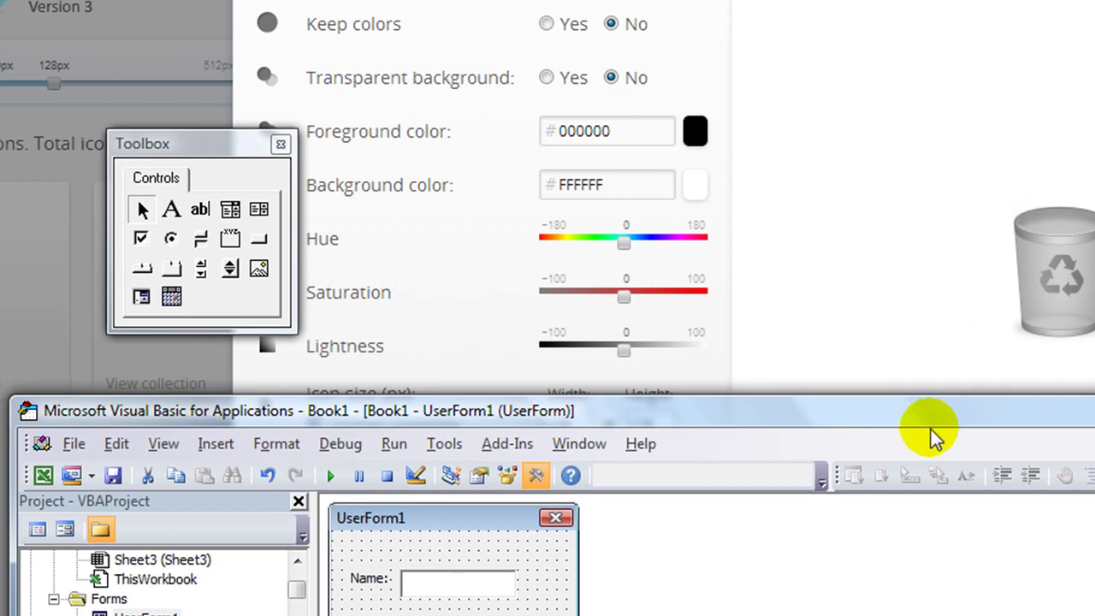
drag(931, 430, 924, 180)
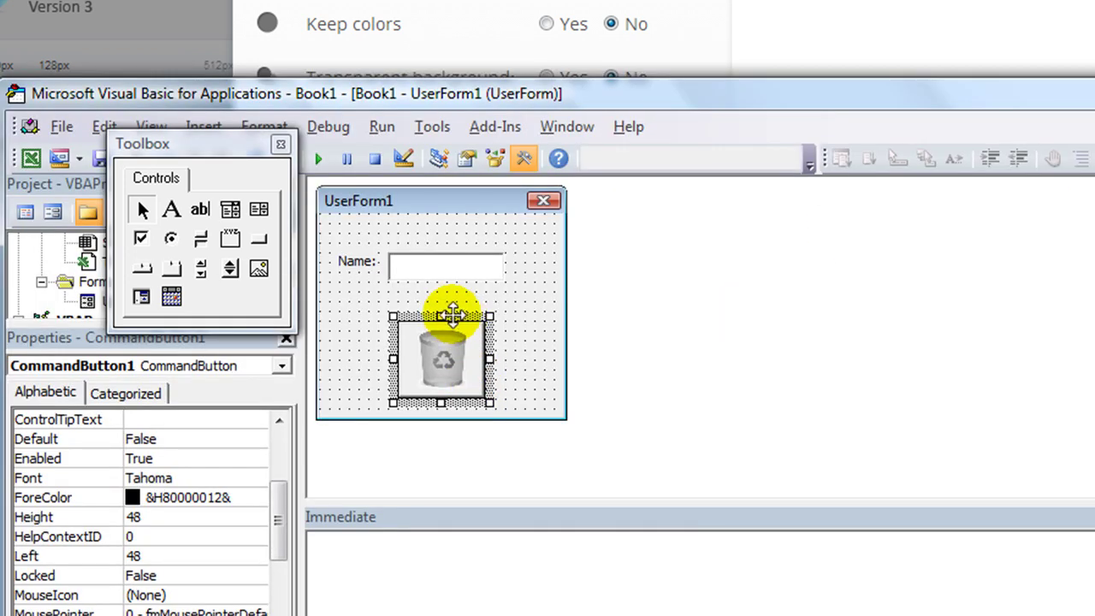
Trim the recycle-bin button narrower and a little shorter, to a height of 42.
drag(490, 358, 462, 360)
click(449, 359)
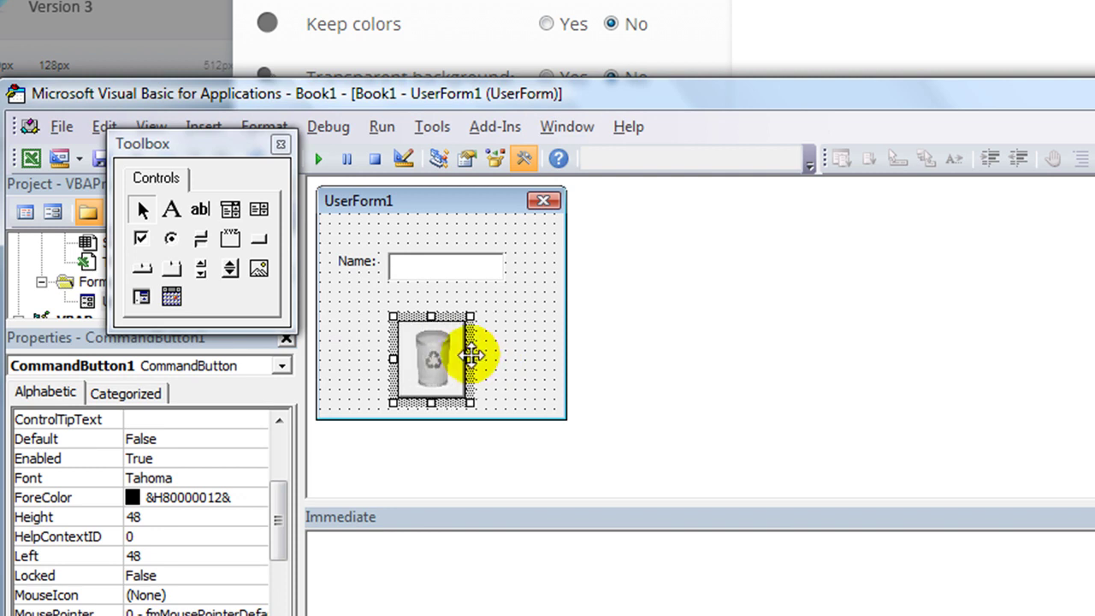
click(472, 357)
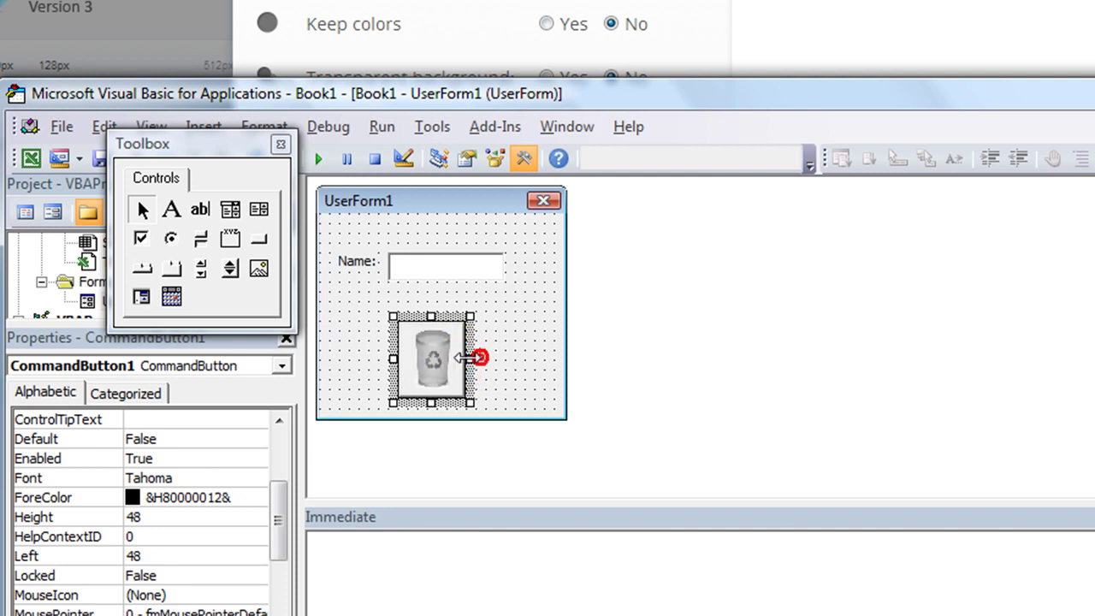
drag(431, 404, 432, 394)
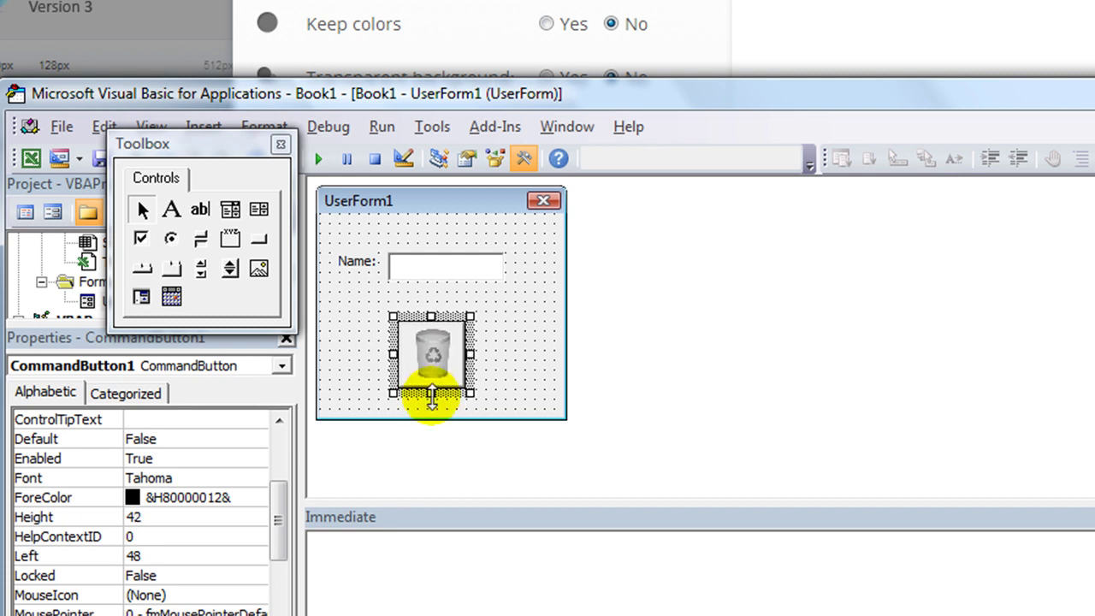
click(501, 345)
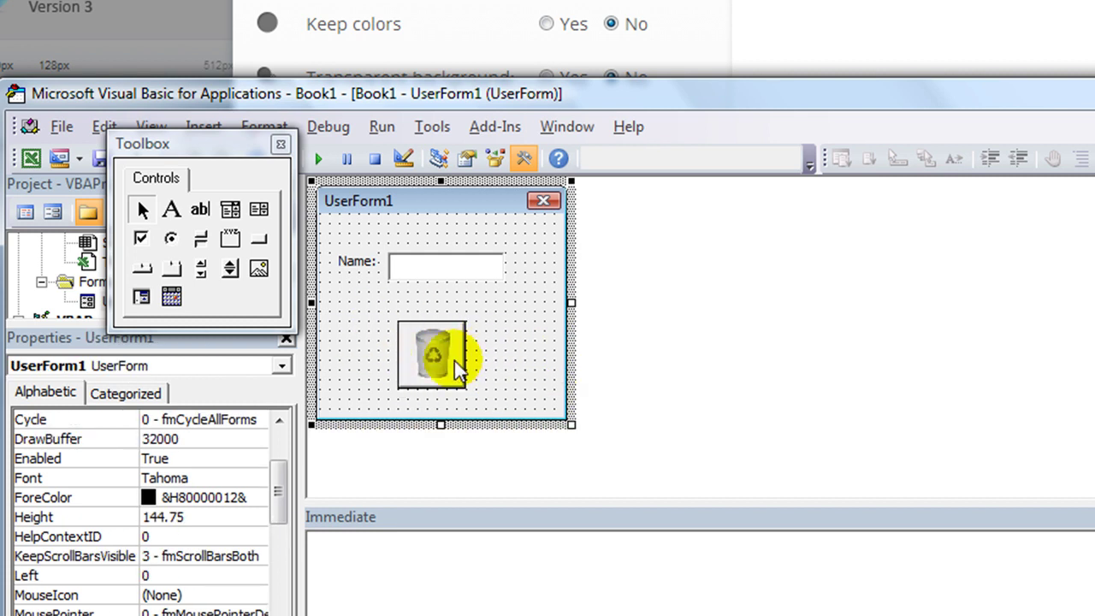
drag(224, 144, 224, 295)
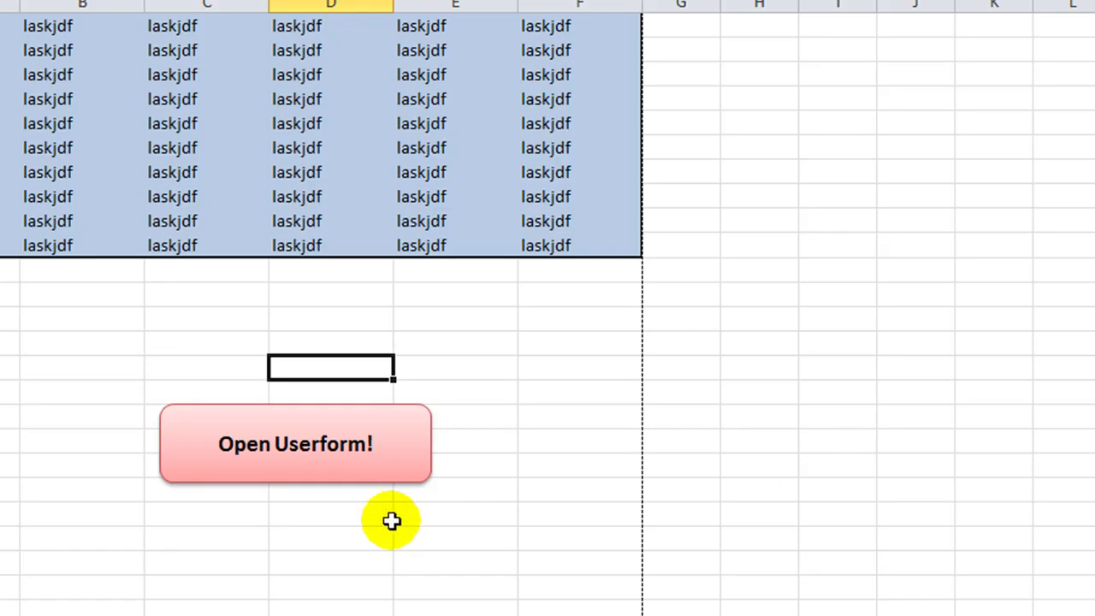
Launch the userform, enter 'trash!!!' as Name and fill A1:F10 with the trash-can button.
click(379, 604)
click(299, 415)
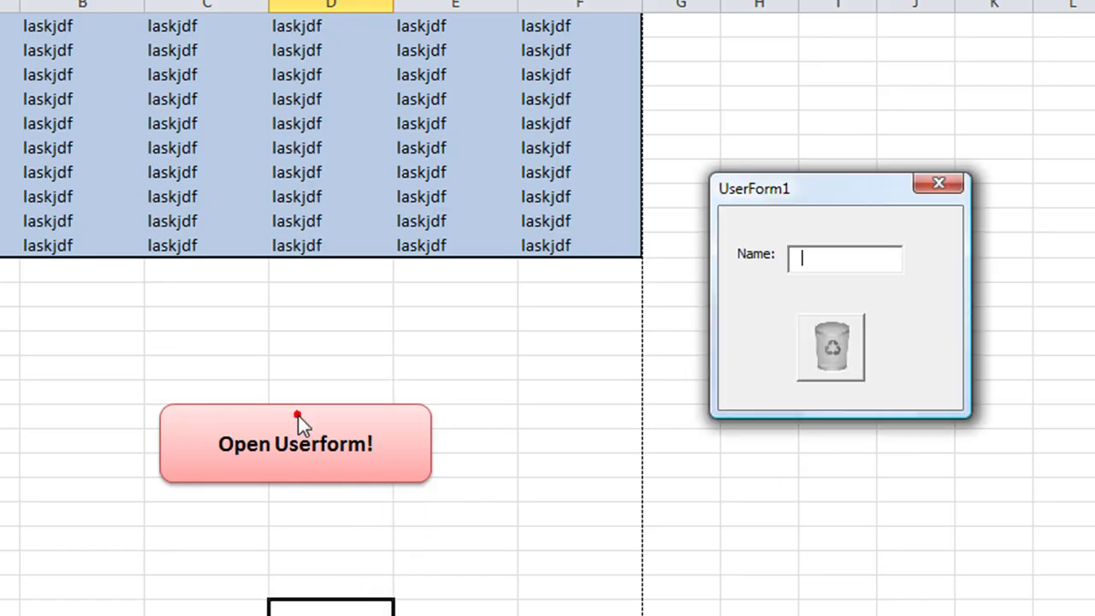
drag(874, 190, 502, 324)
click(462, 383)
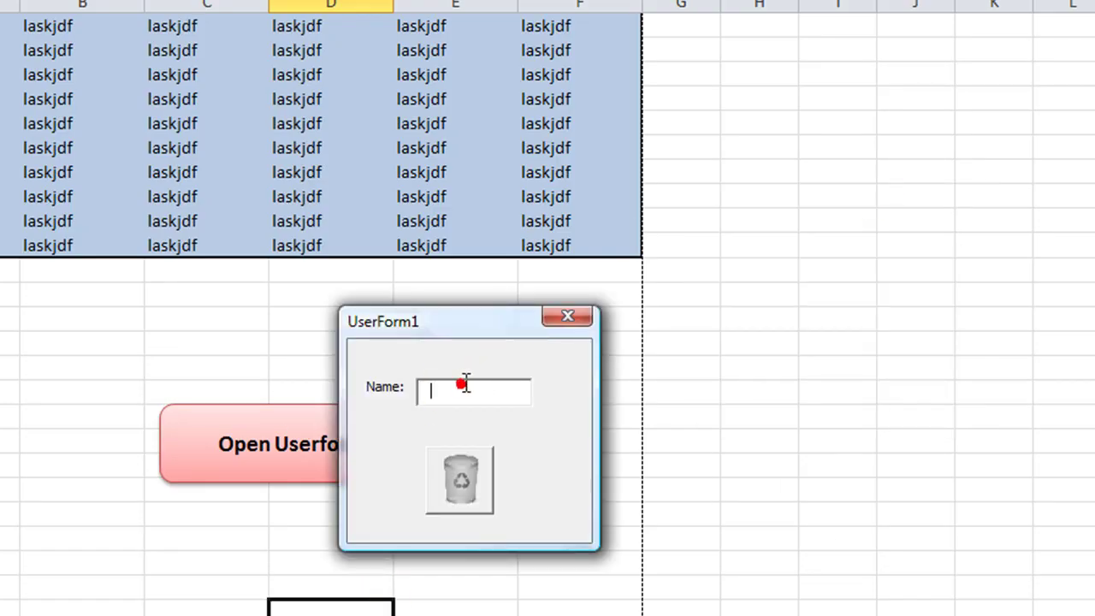
text(trash!)
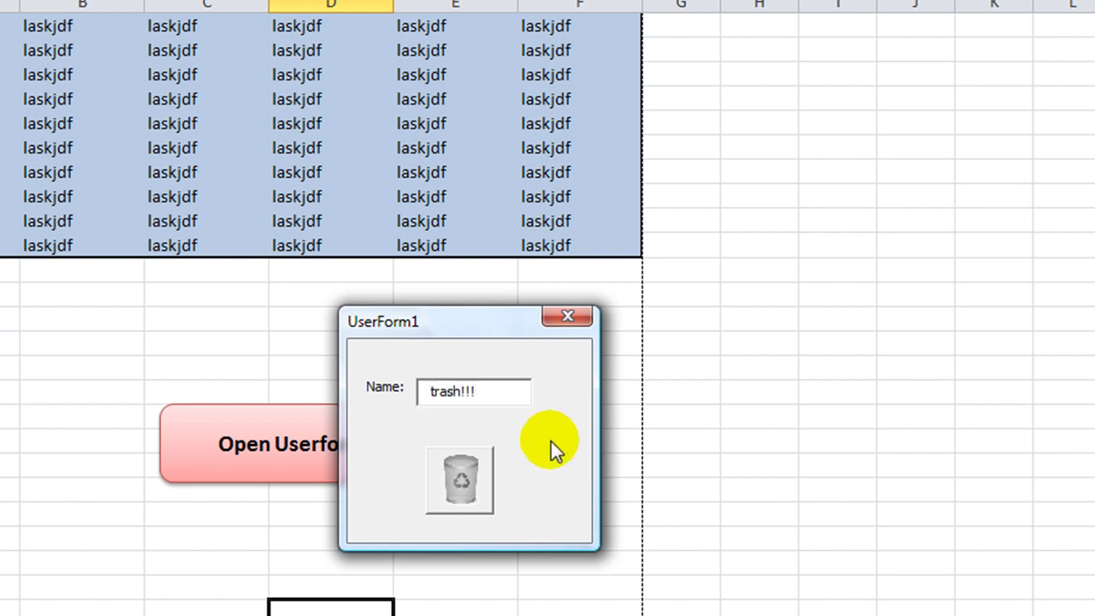
text(!!)
click(476, 470)
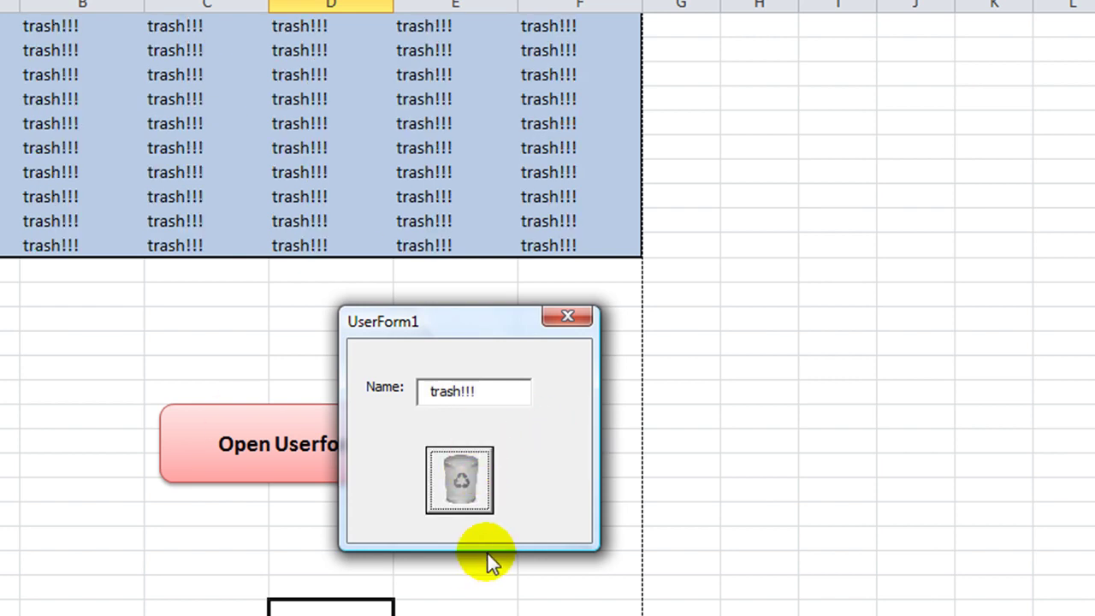
Press the trash-can button again, then clear the Name field.
drag(475, 329, 498, 296)
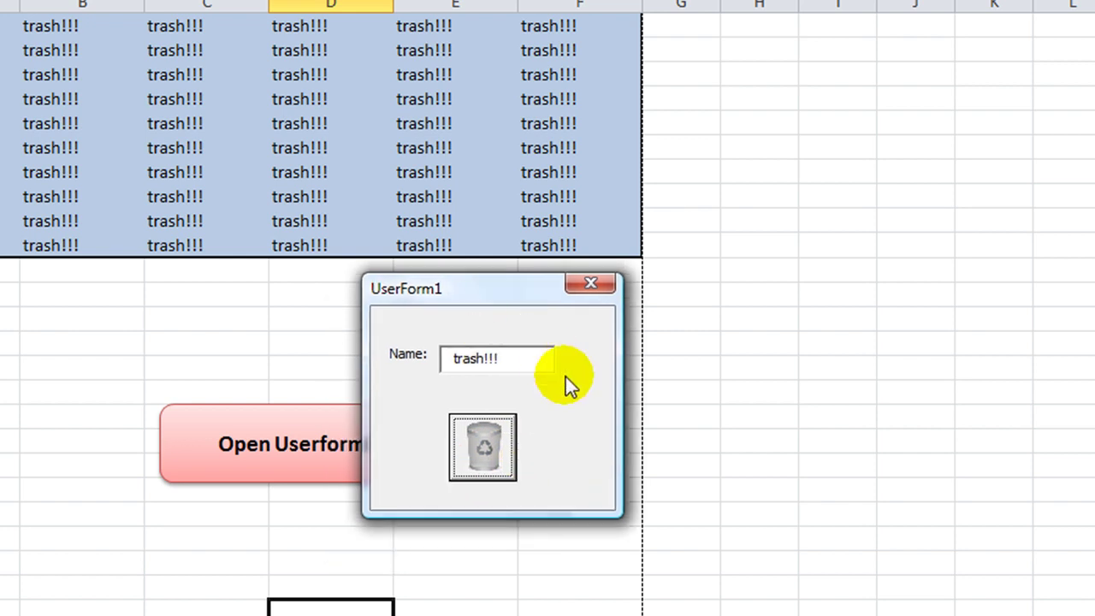
click(488, 451)
drag(520, 354, 408, 350)
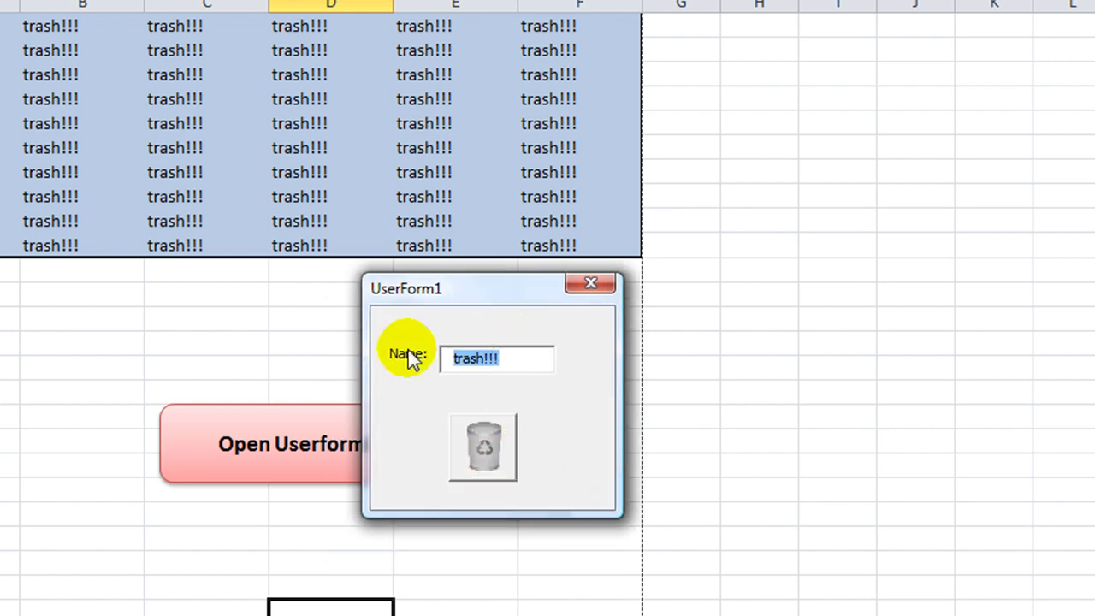
key(BackSpace)
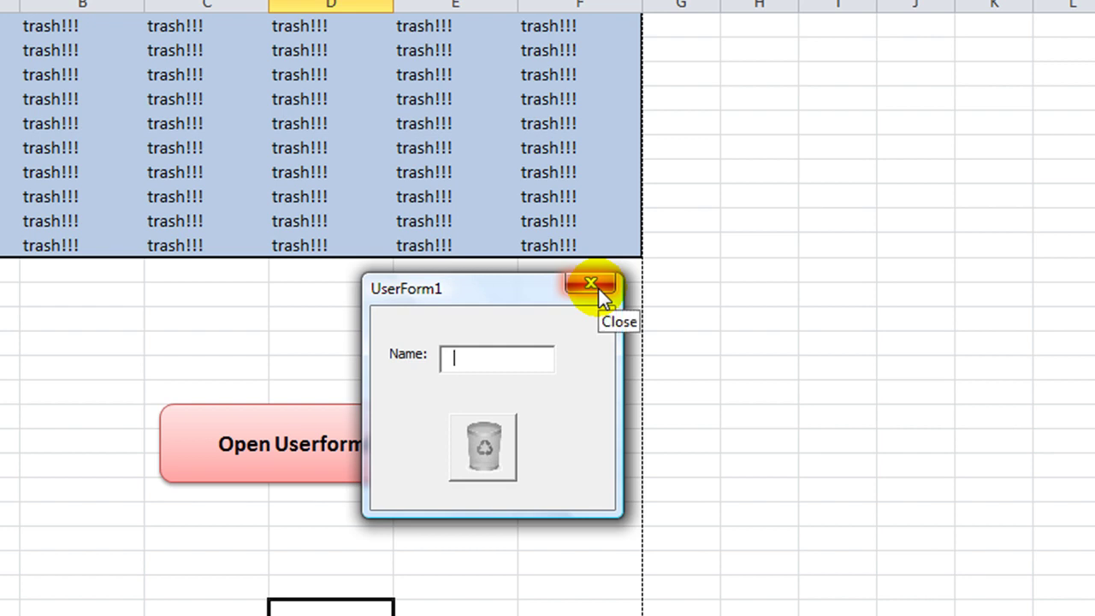
Close the running userform and select the trash-can button in the form designer.
click(599, 291)
key(alt+F11)
click(432, 368)
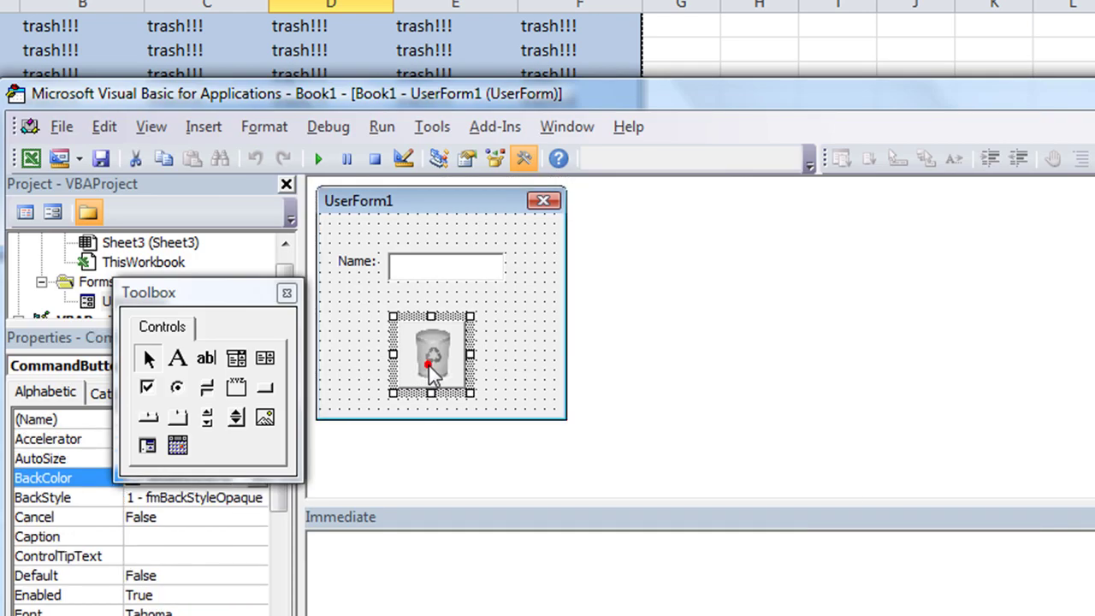
drag(215, 290, 676, 337)
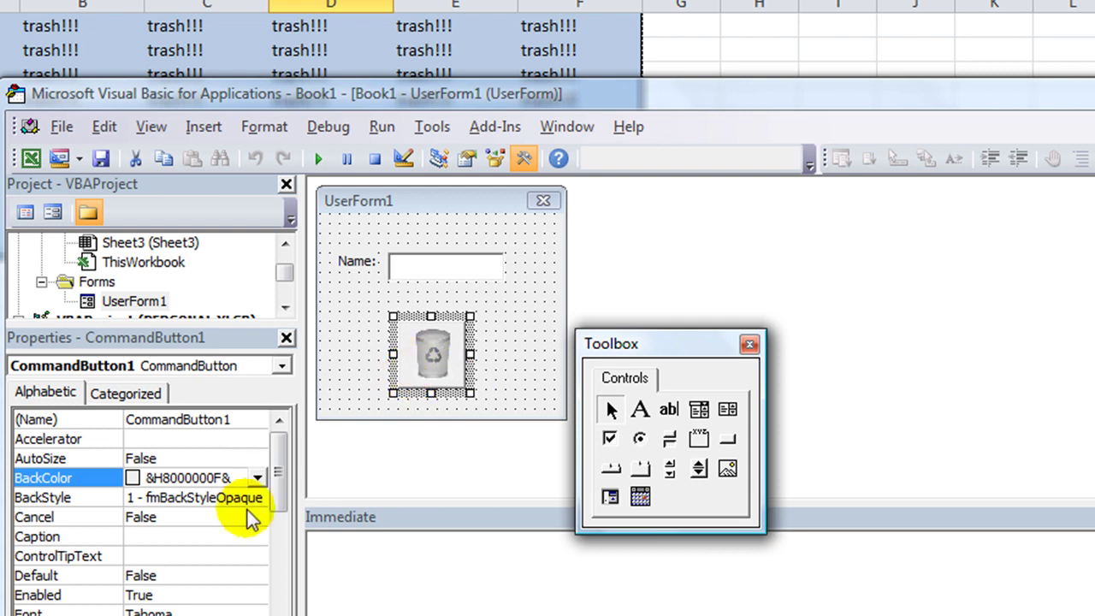
drag(277, 473, 278, 486)
Enter 'Puts text in cells a1 thru f10' as the button's ControlTipText.
click(132, 514)
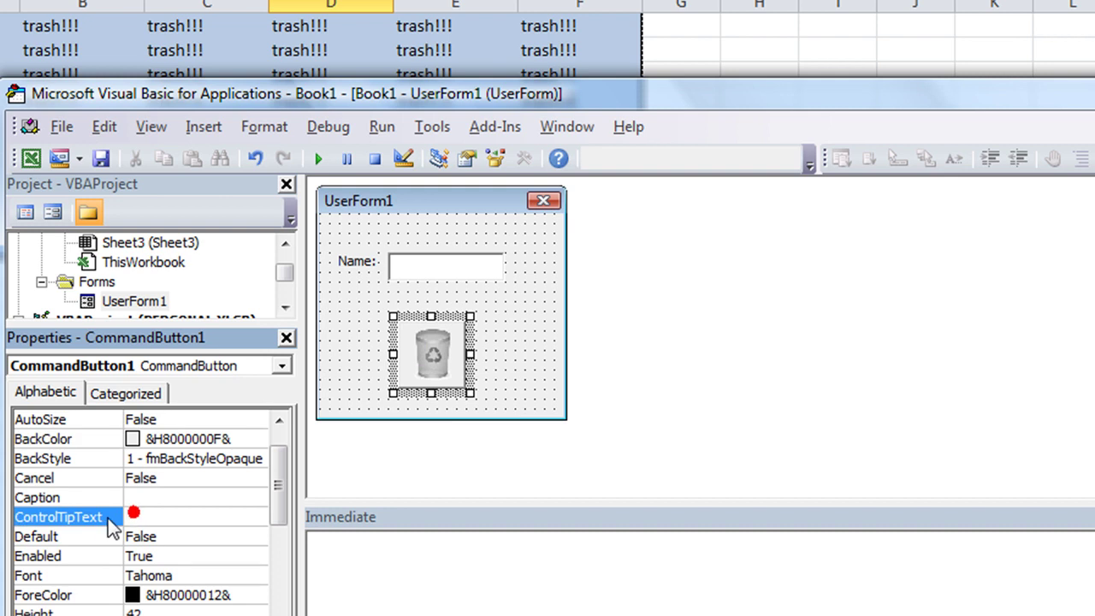
click(151, 513)
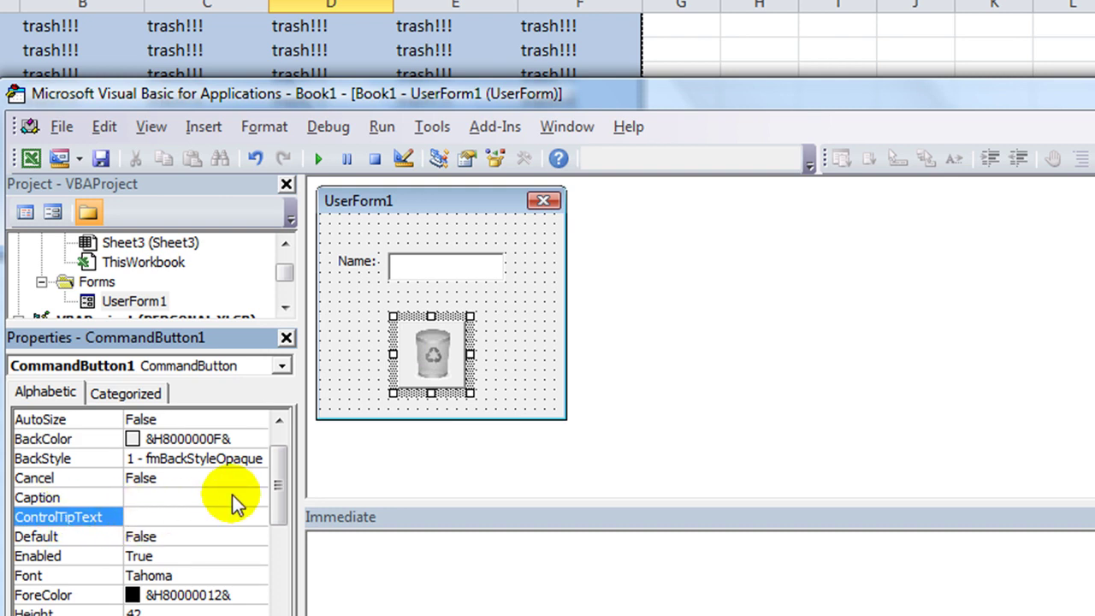
text(Puts)
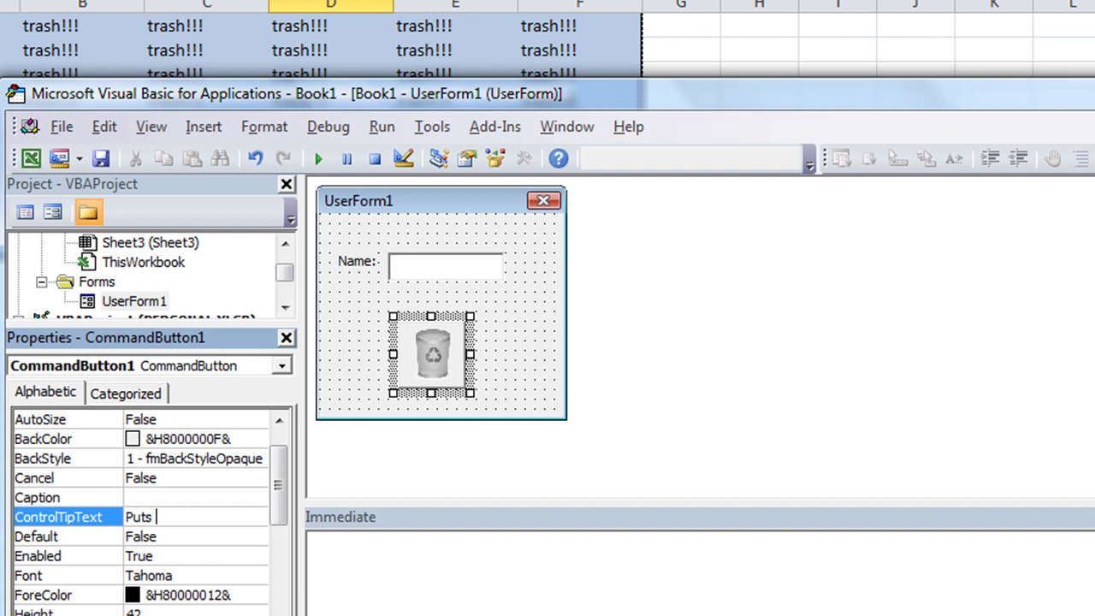
text( text in cells)
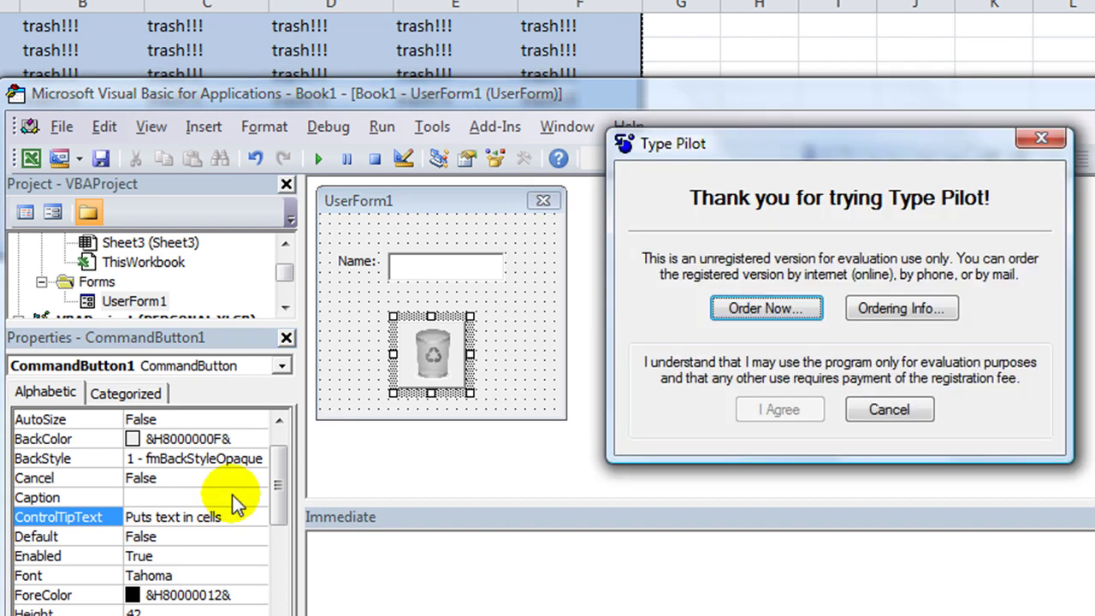
click(1042, 140)
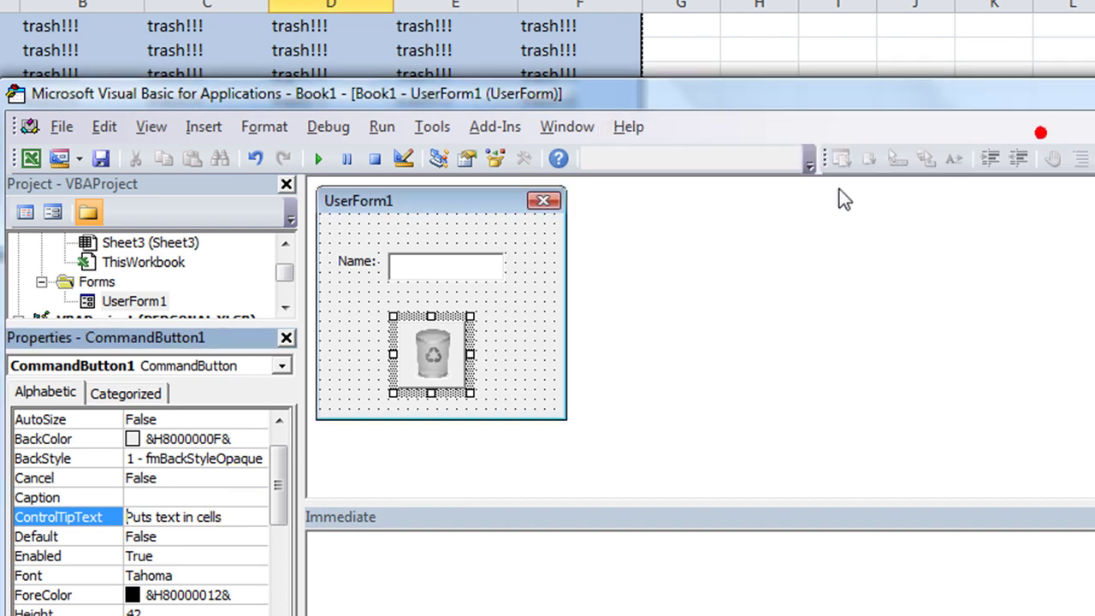
click(254, 516)
text(a 1 thru a)
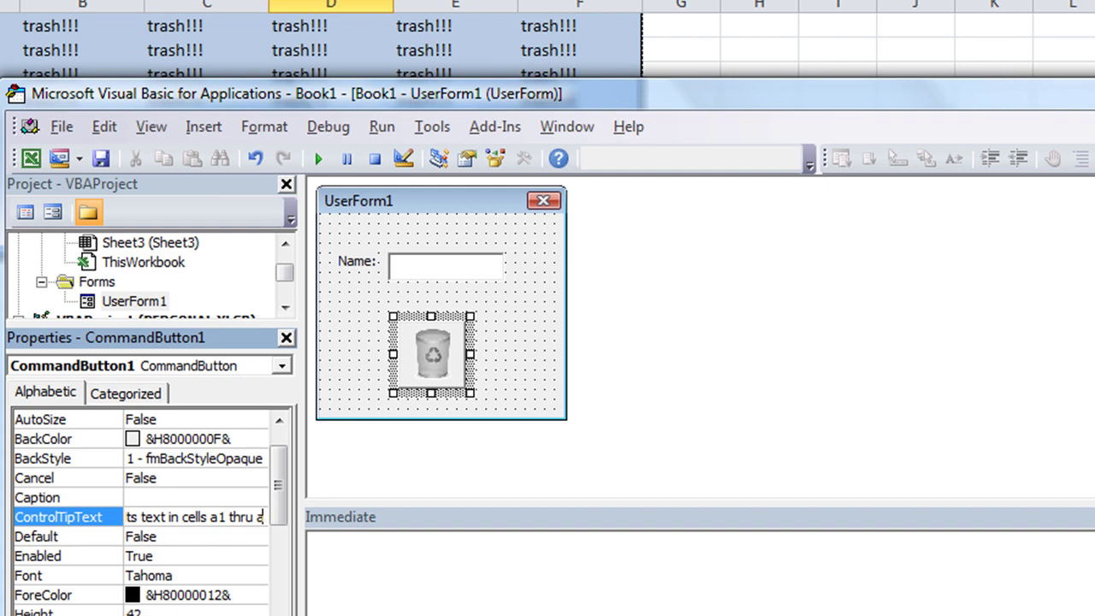
key(BackSpace)
text(f)
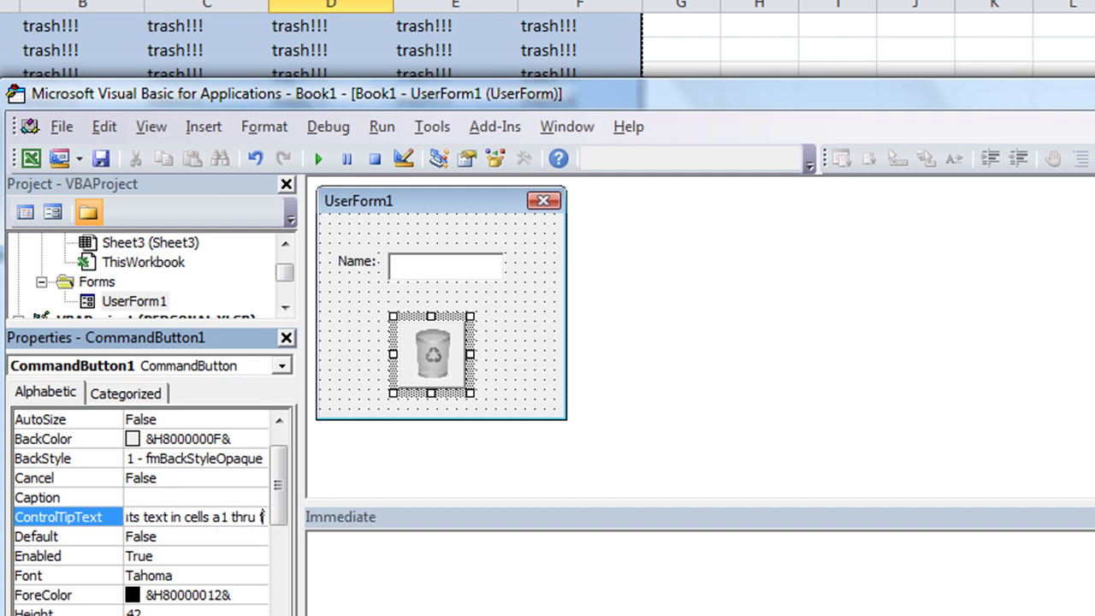
text(10)
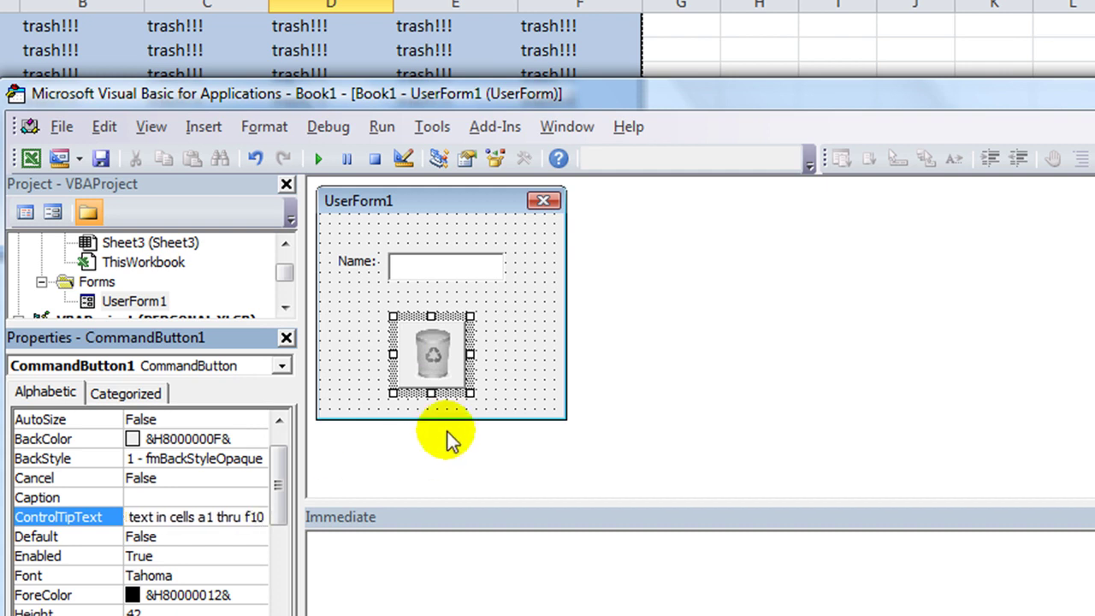
Run the userform and move it to the centre-left of the sheet.
click(317, 158)
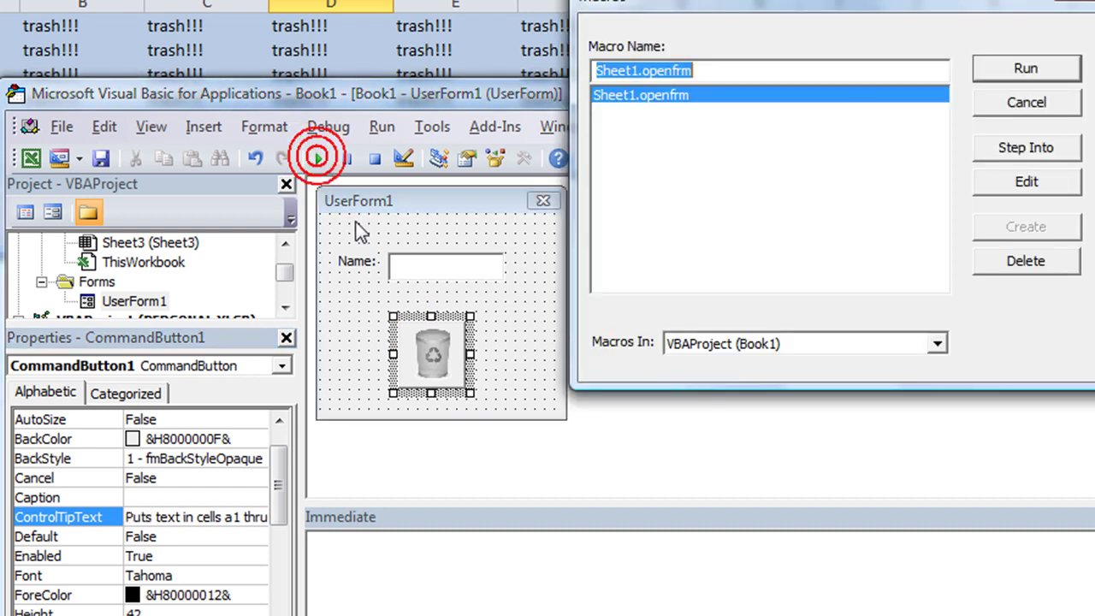
click(1026, 102)
click(505, 296)
click(318, 158)
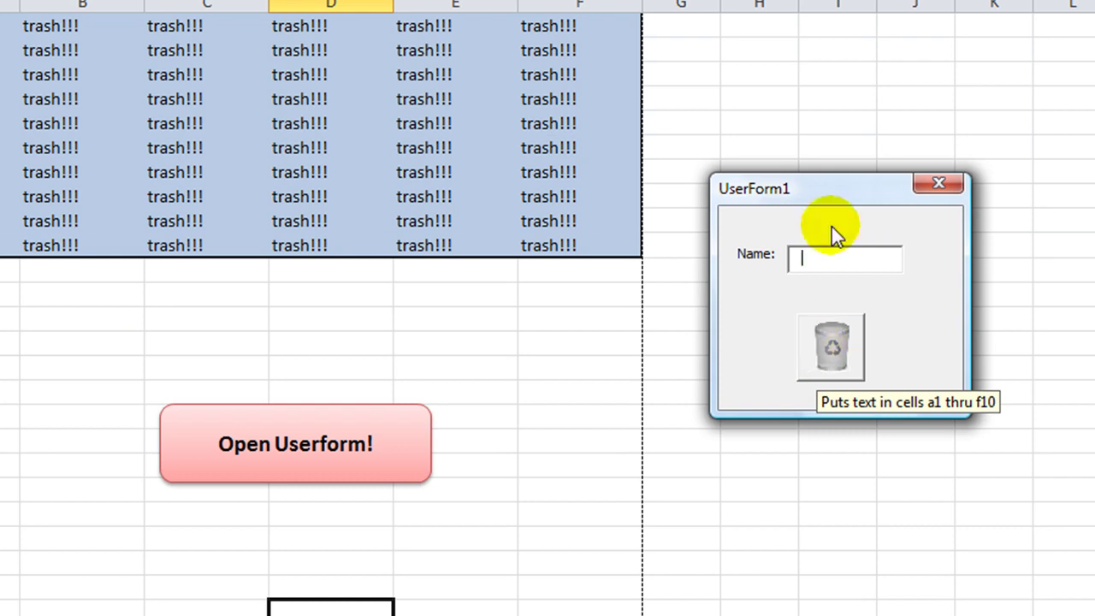
drag(800, 190, 448, 334)
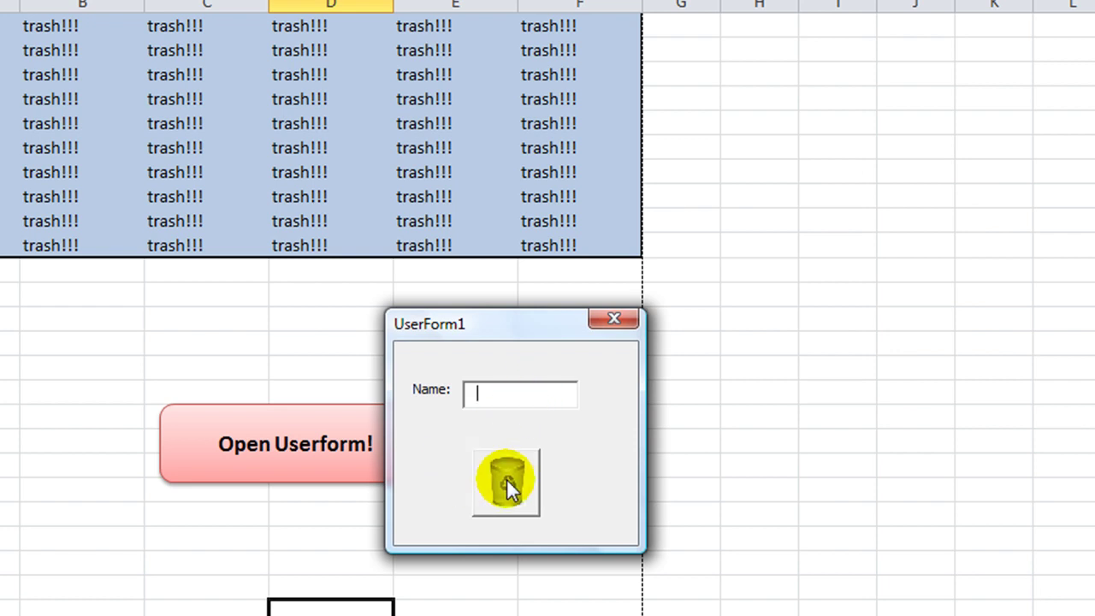
Fill the cells with 't;laskjdf' via the trash-can button, then return to the sheet.
click(490, 470)
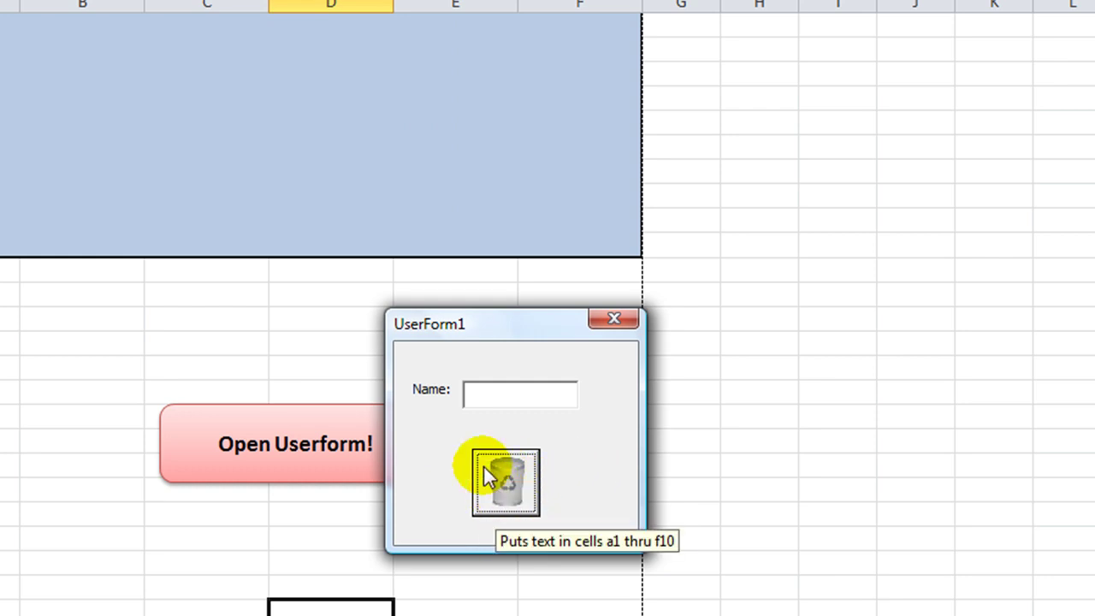
click(508, 398)
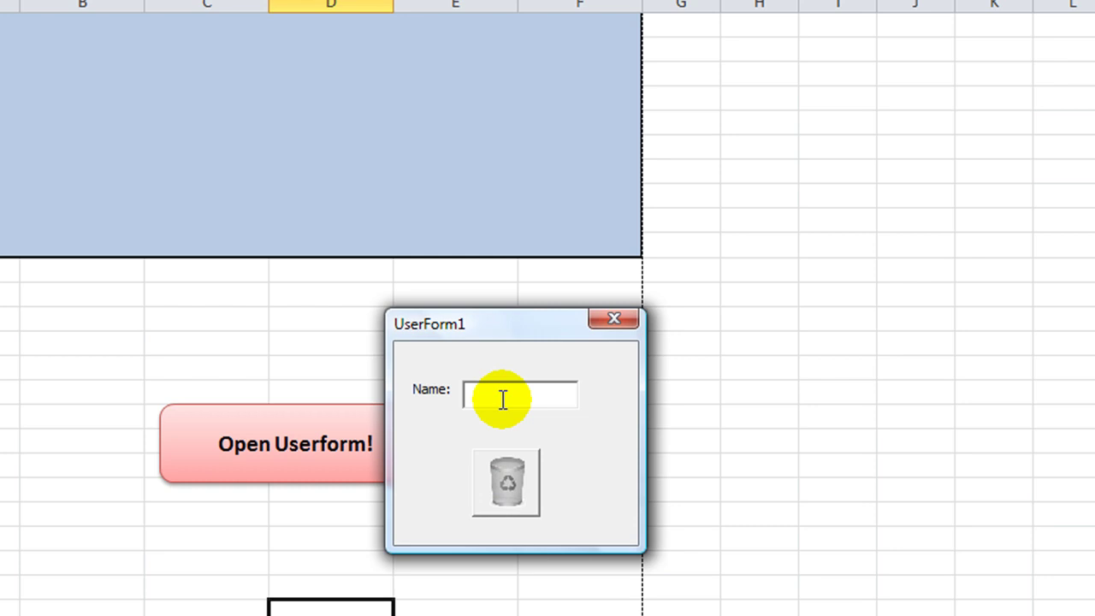
text(t;laskjdf)
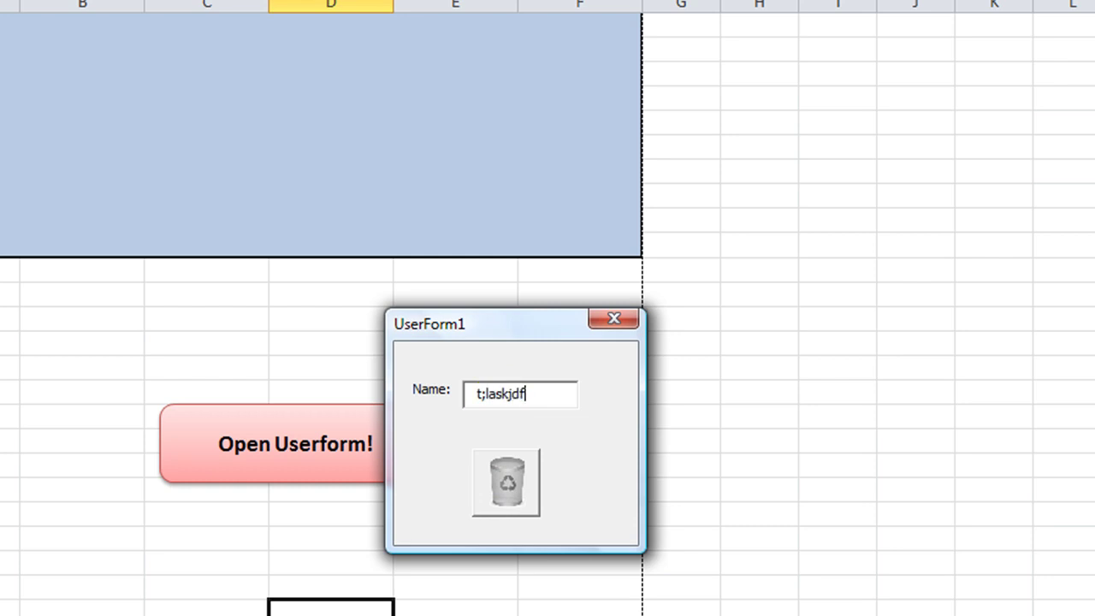
click(507, 483)
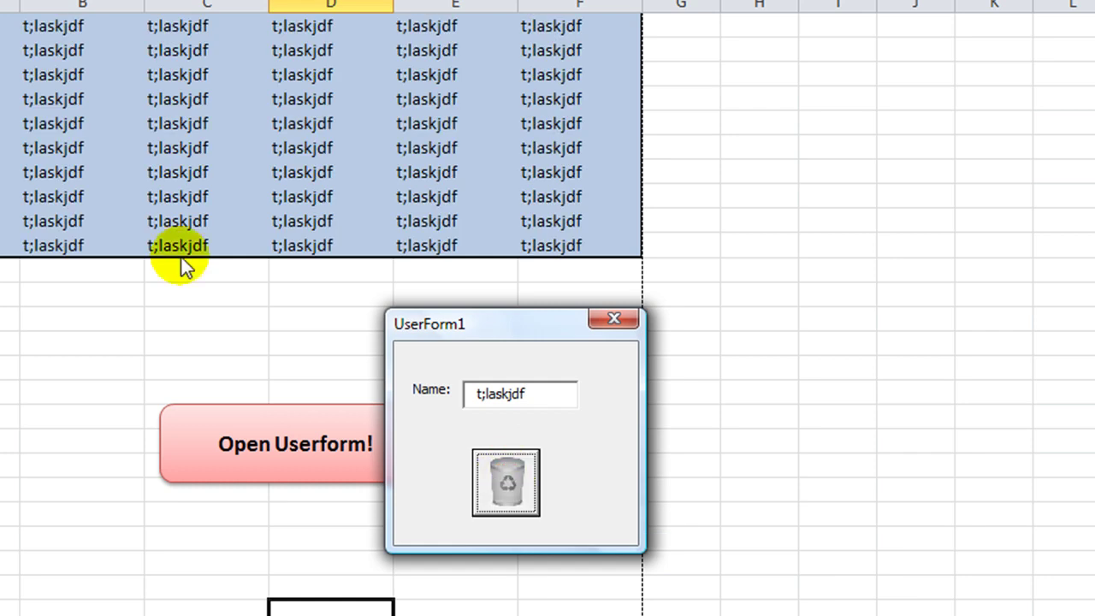
click(513, 486)
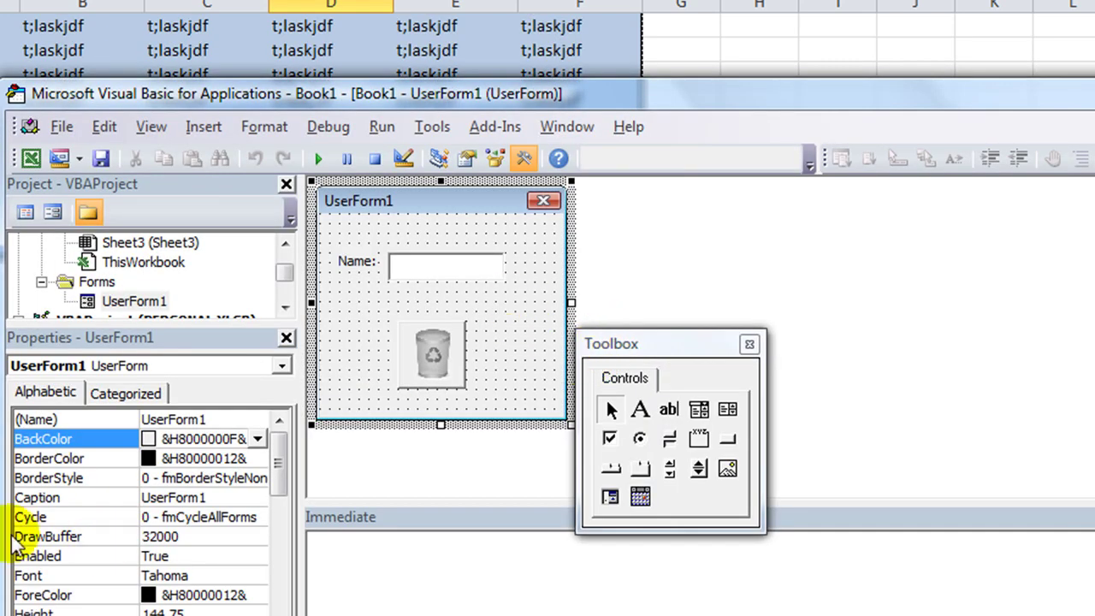
key(alt+F11)
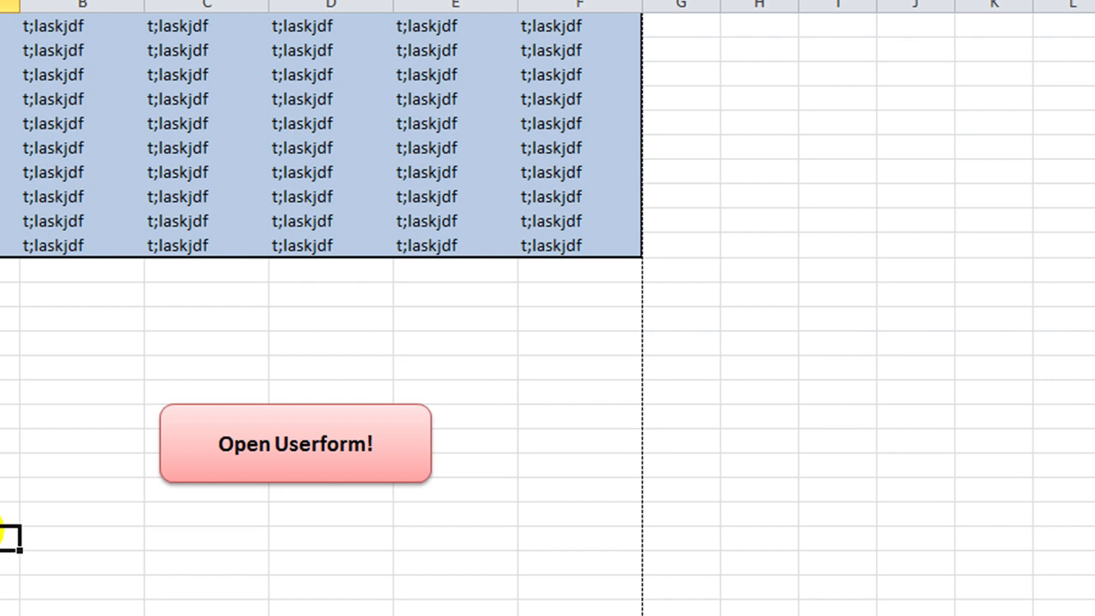